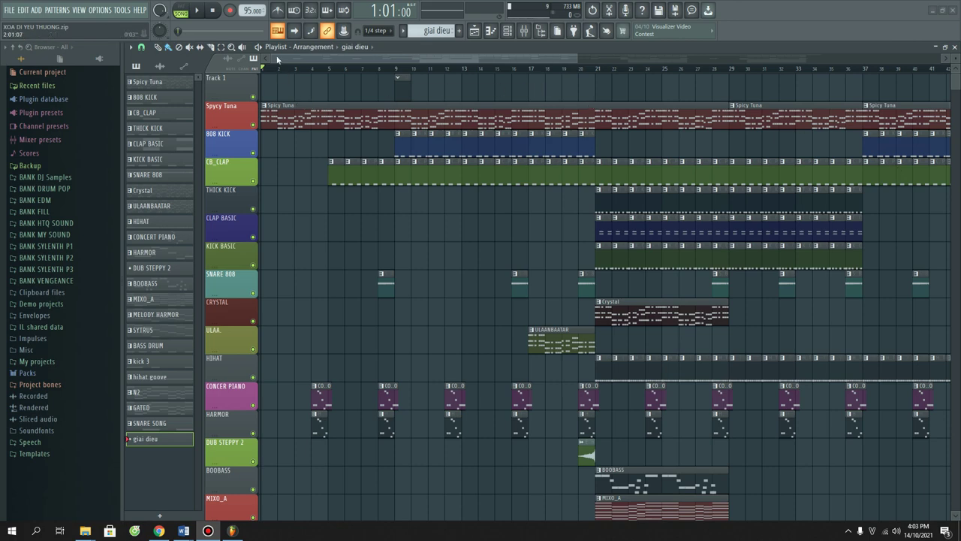
Step: Play the arrangement from the start, listen to the intro and the section from bar 9, and stop playback
scroll(285, 70, "up", 4)
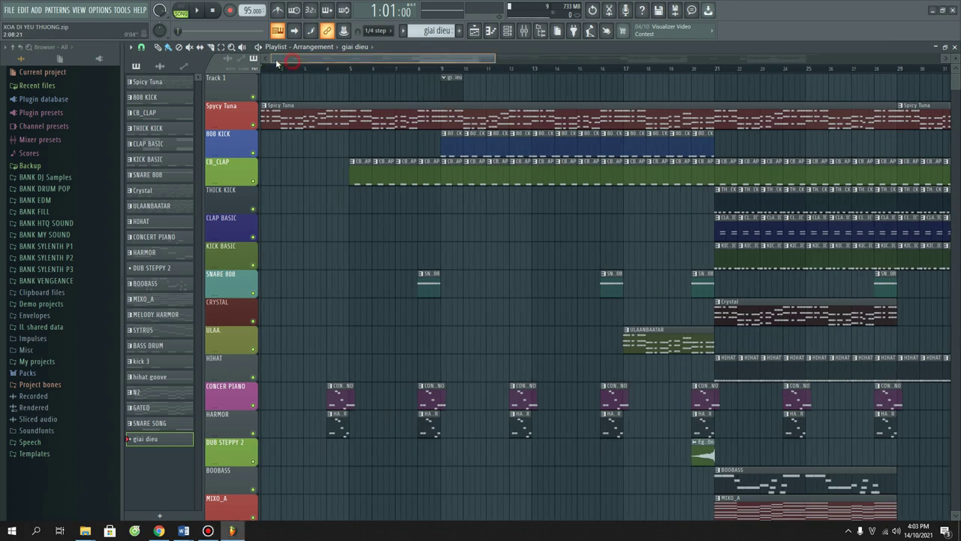
left_click(196, 9)
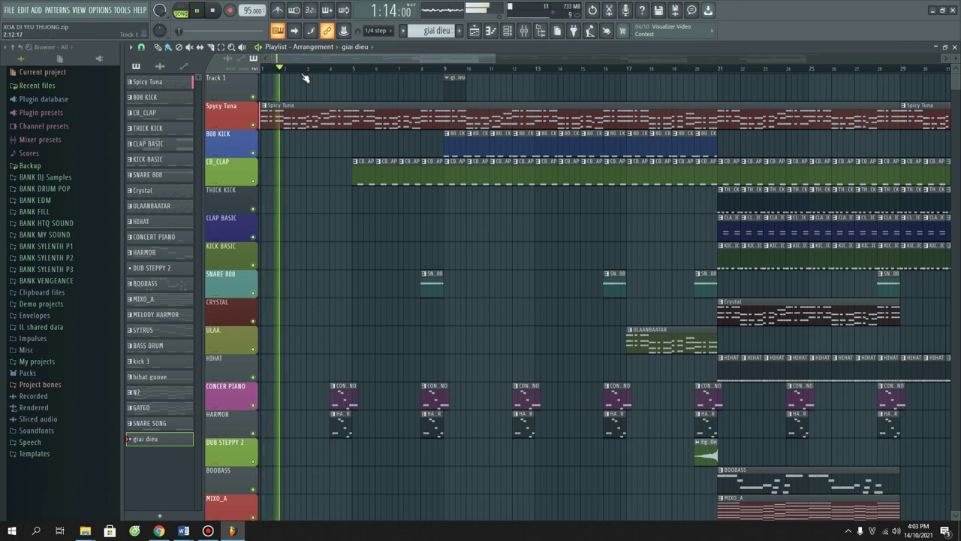
scroll(307, 71, "down", 4)
scroll(308, 75, "down", 2)
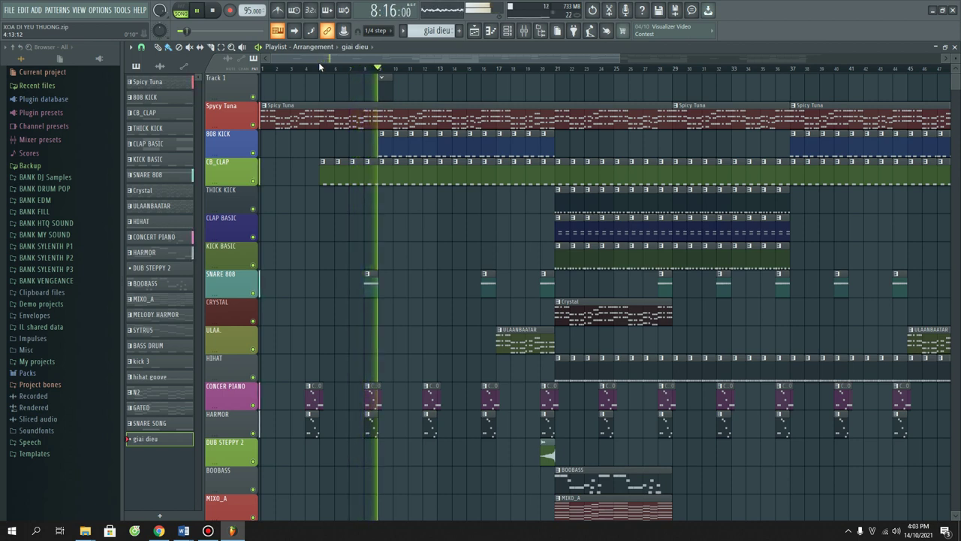
scroll(403, 75, "down", 2)
scroll(407, 94, "down", 3)
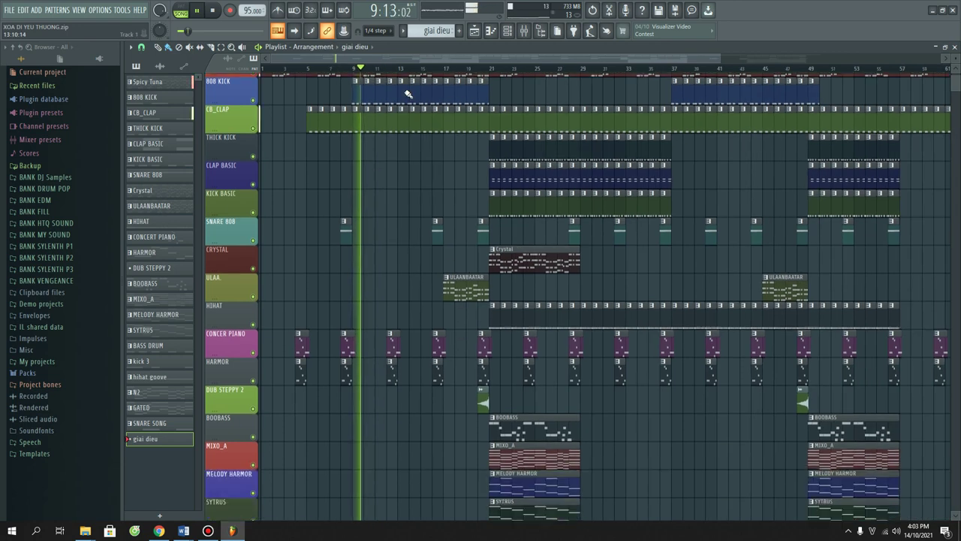
scroll(405, 93, "up", 3)
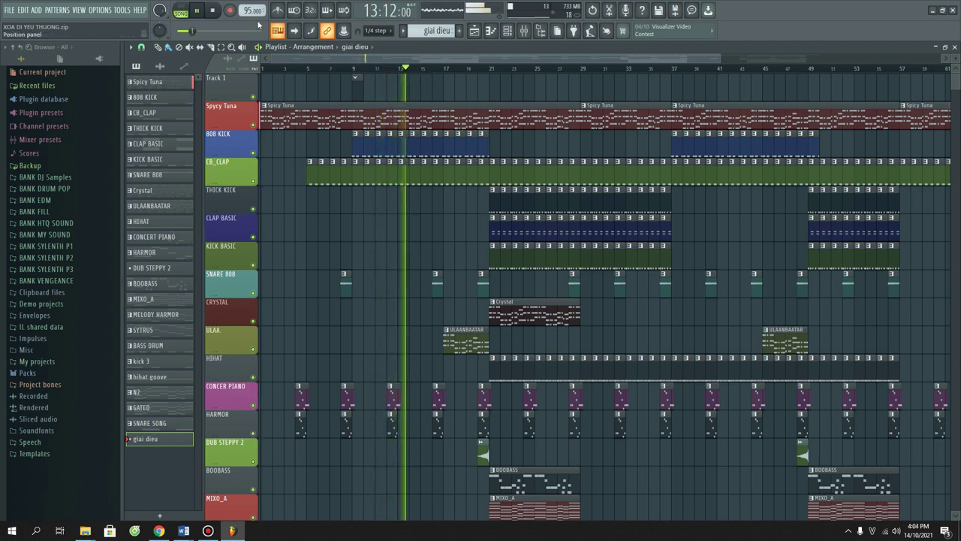
key("space")
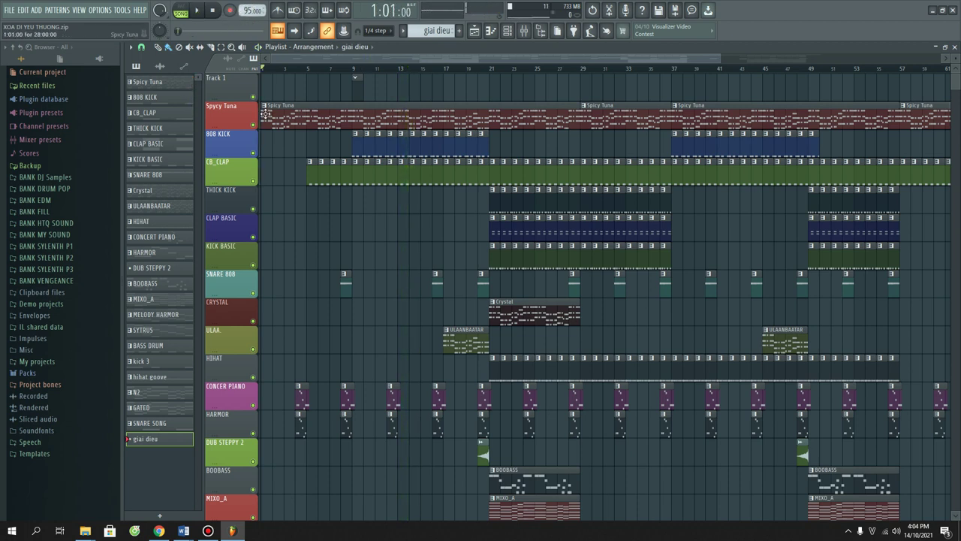
Step: Switch to the Word document CÁCH SÁNG TÁC NHẠC RnB and review its title, the RnB – PoP Dance genre and the Các bước tiến hành heading
mouse_move(183, 529)
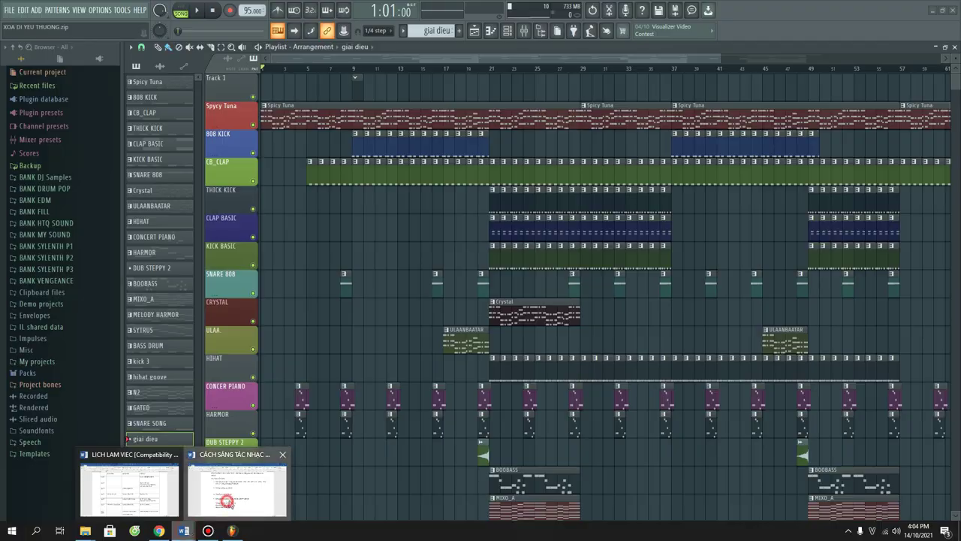
left_click(226, 499)
scroll(376, 307, "up", 1)
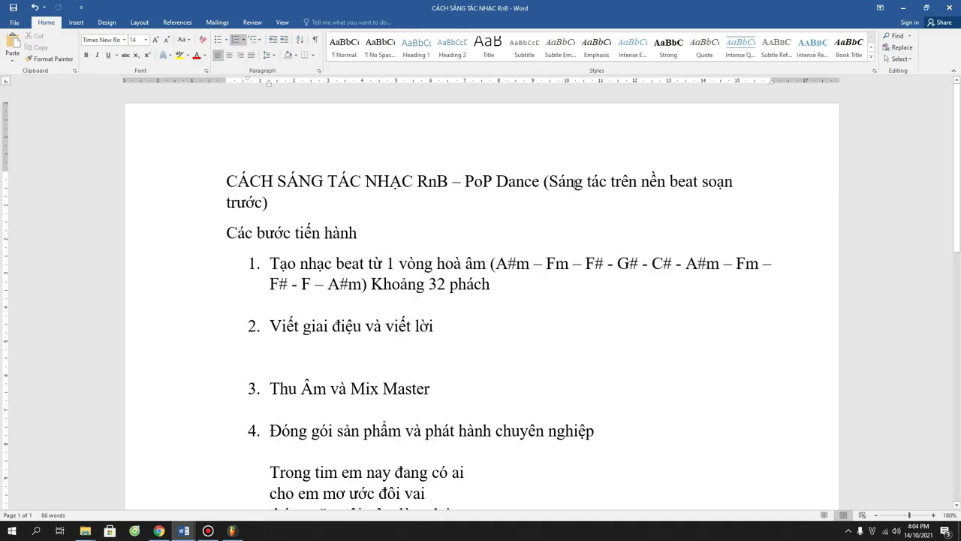
left_click_drag(553, 181, 751, 194)
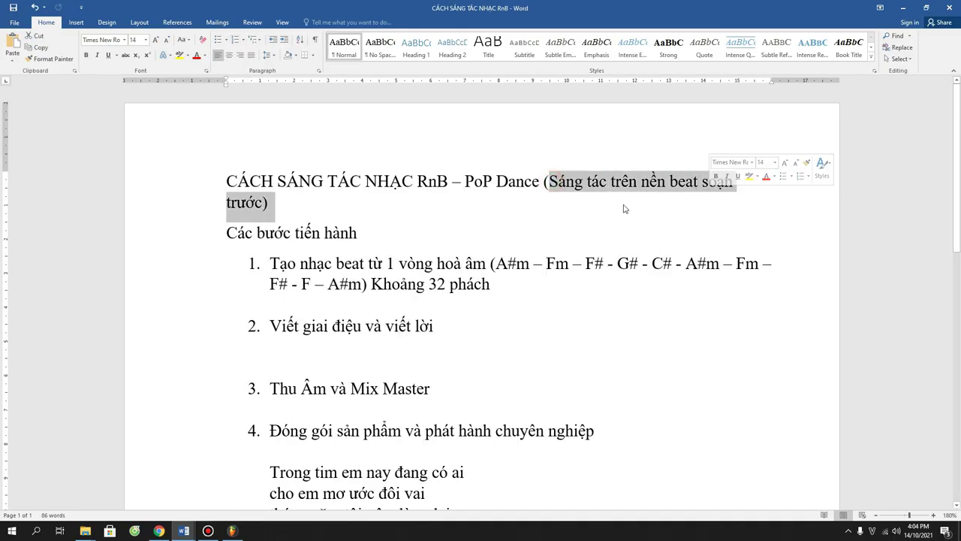
left_click(574, 220)
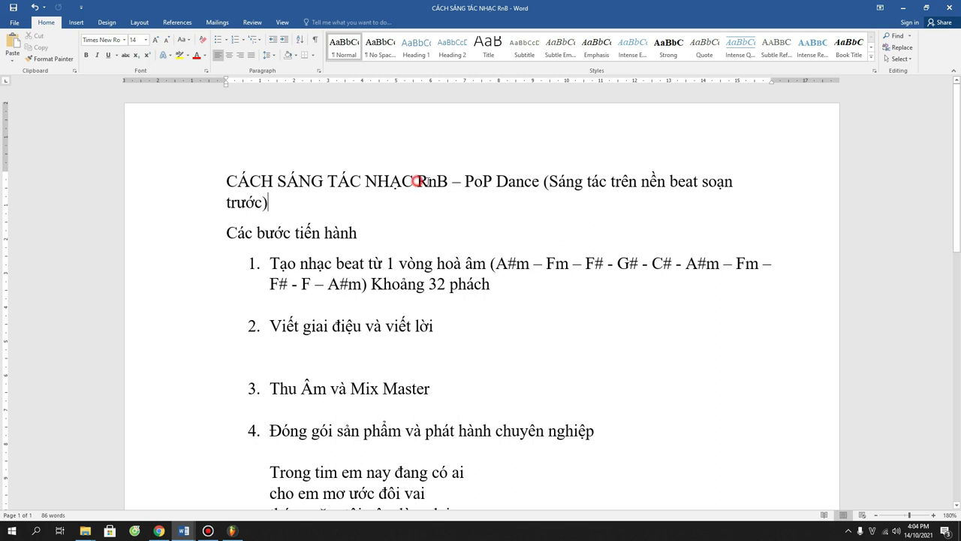
left_click_drag(416, 181, 448, 182)
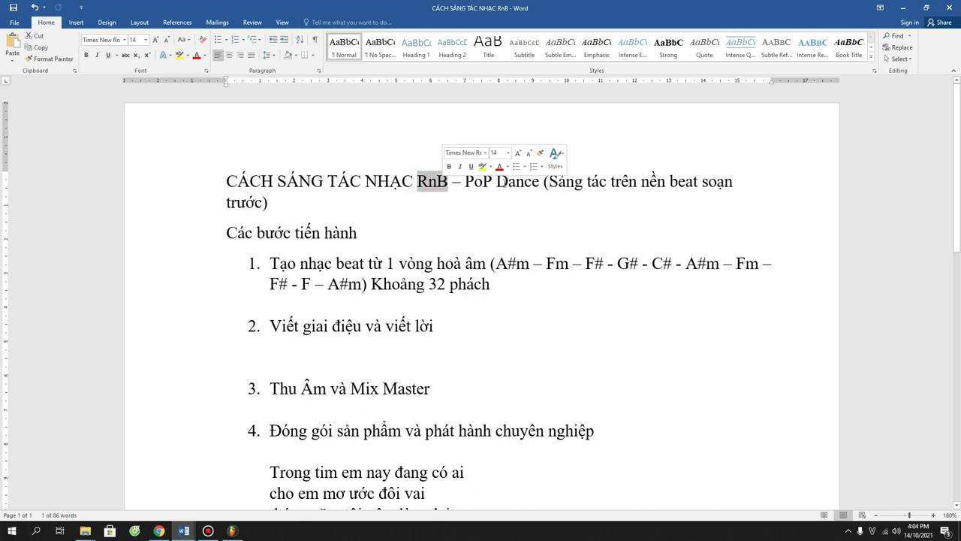
left_click(460, 185)
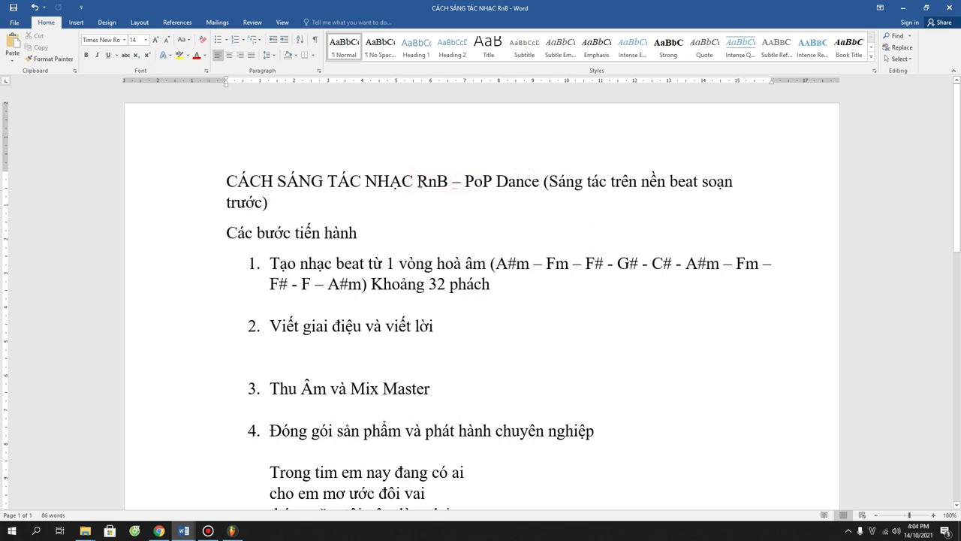
left_click_drag(417, 181, 542, 181)
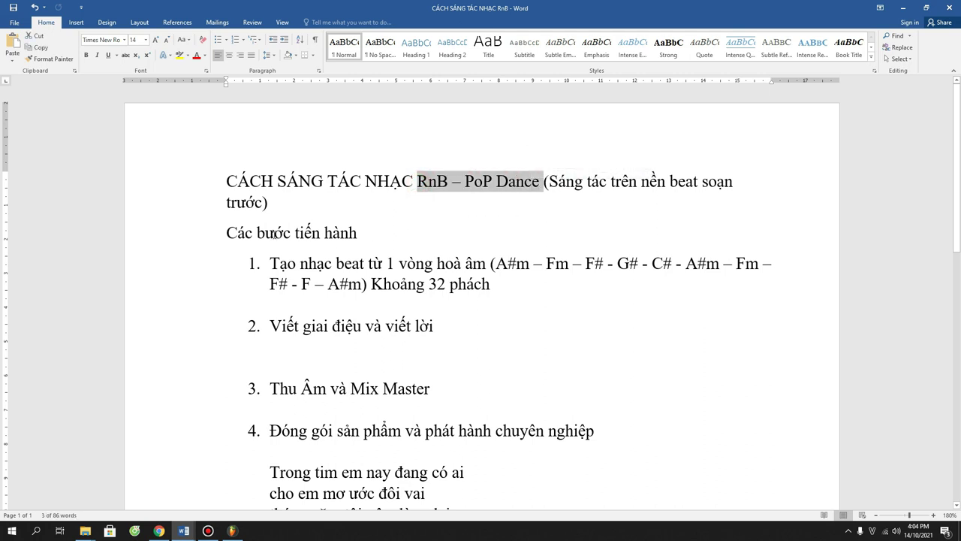
left_click_drag(225, 234, 357, 234)
left_click(365, 264)
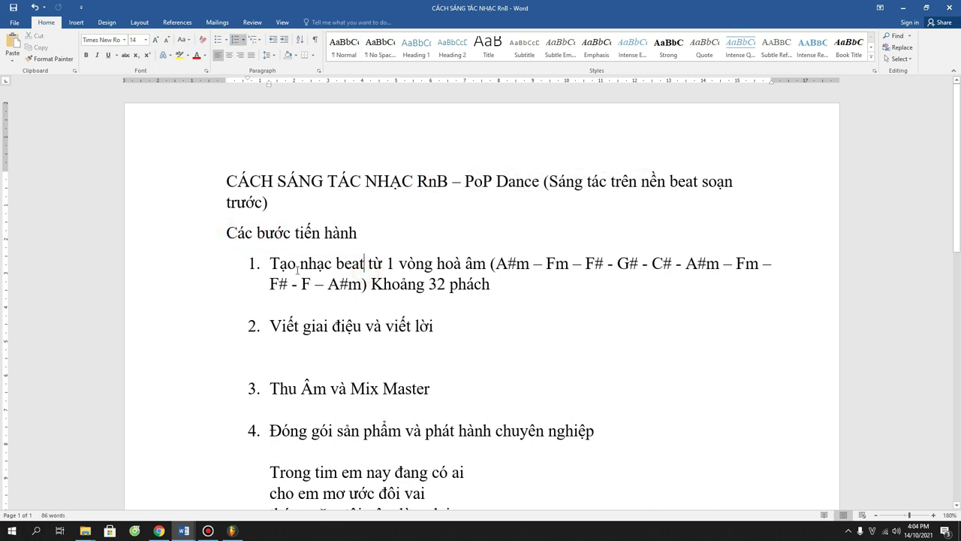
Step: Review item 1 of the outline, covering the beat built from one chord progression, its chords and its length in beats
left_click_drag(270, 264, 478, 268)
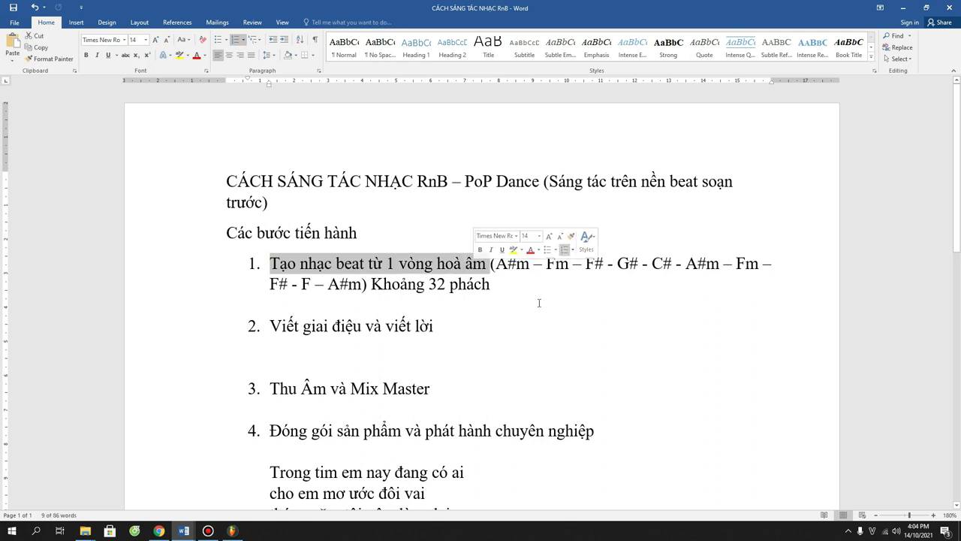
left_click(601, 311)
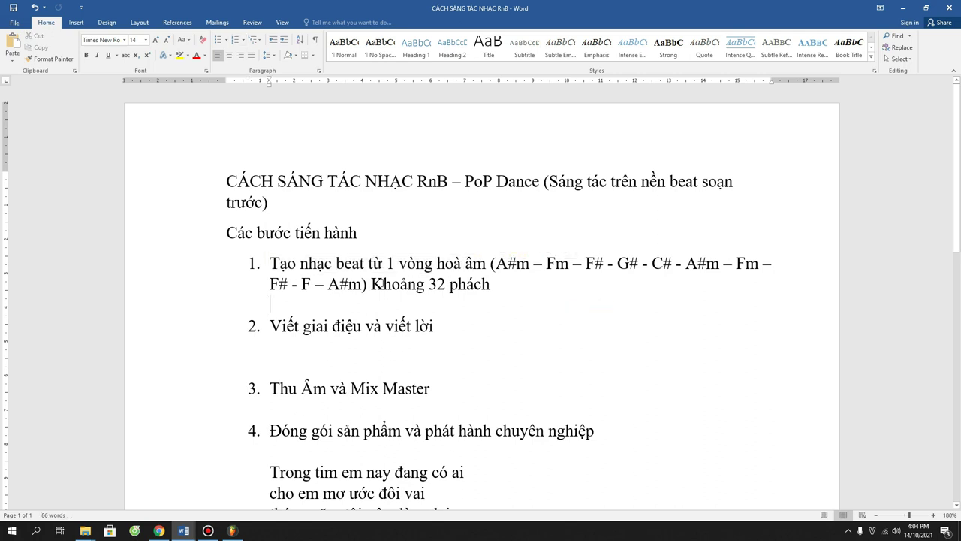
left_click_drag(373, 284, 664, 266)
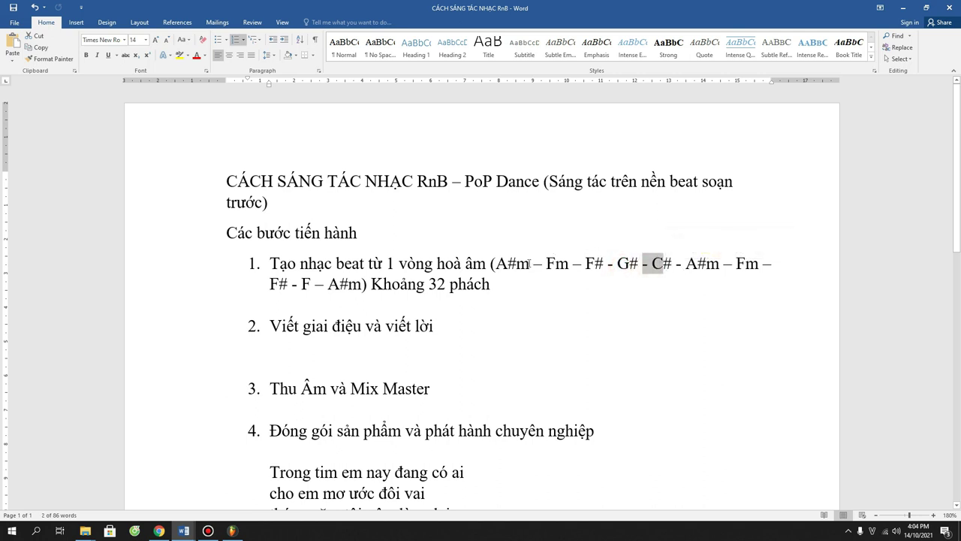
left_click_drag(684, 272, 759, 266)
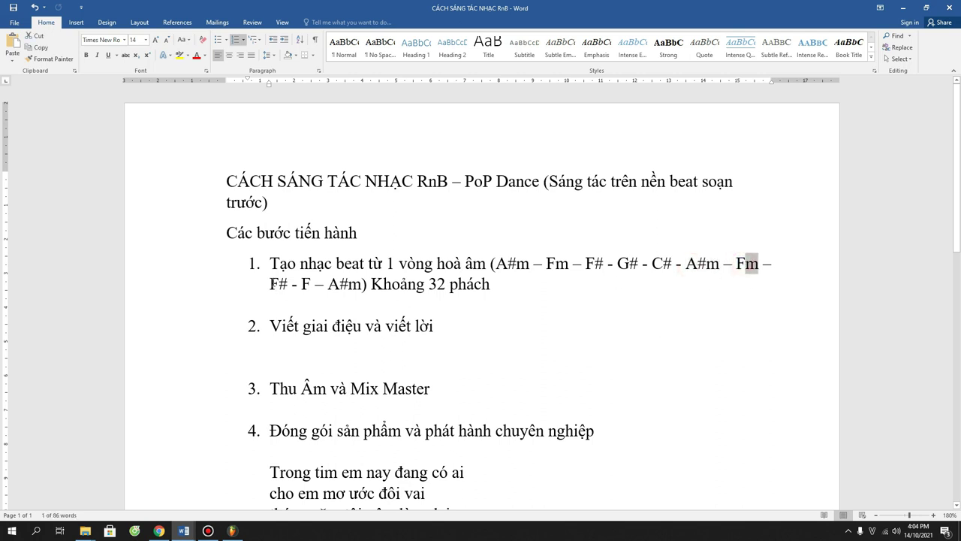
left_click_drag(271, 284, 365, 286)
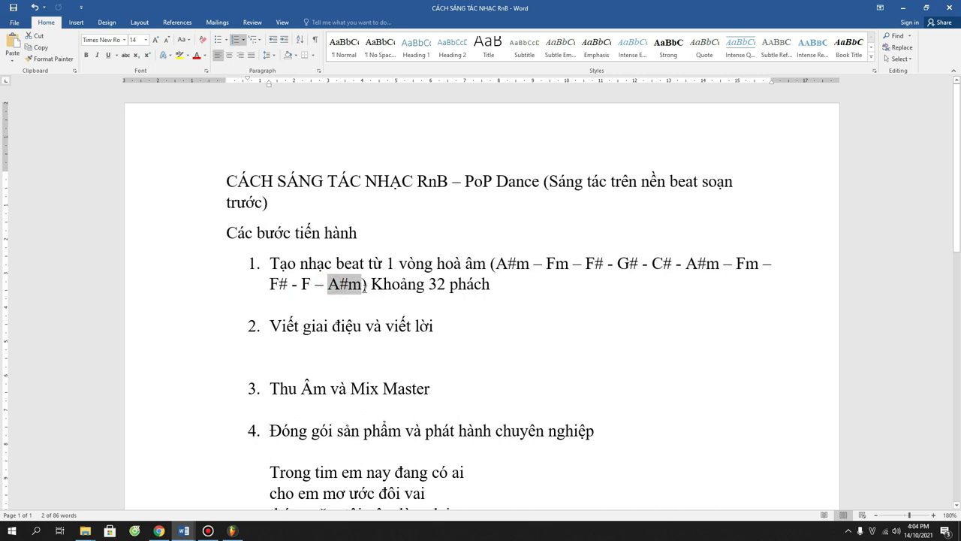
left_click(481, 302)
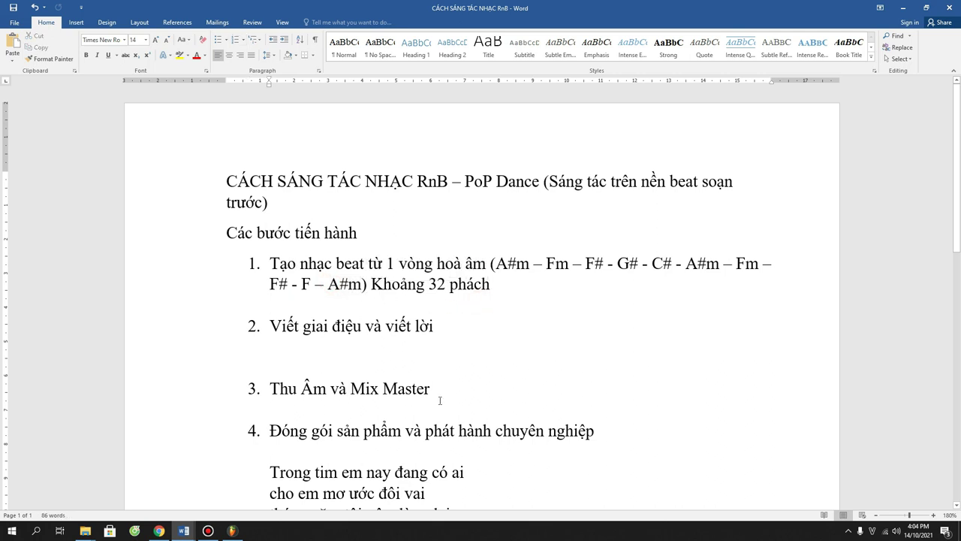
Step: Glance at the FL Studio arrangement, return to the Word outline and review items 2 to 4 on melody and lyrics, recording and mixing, and release
left_click(233, 530)
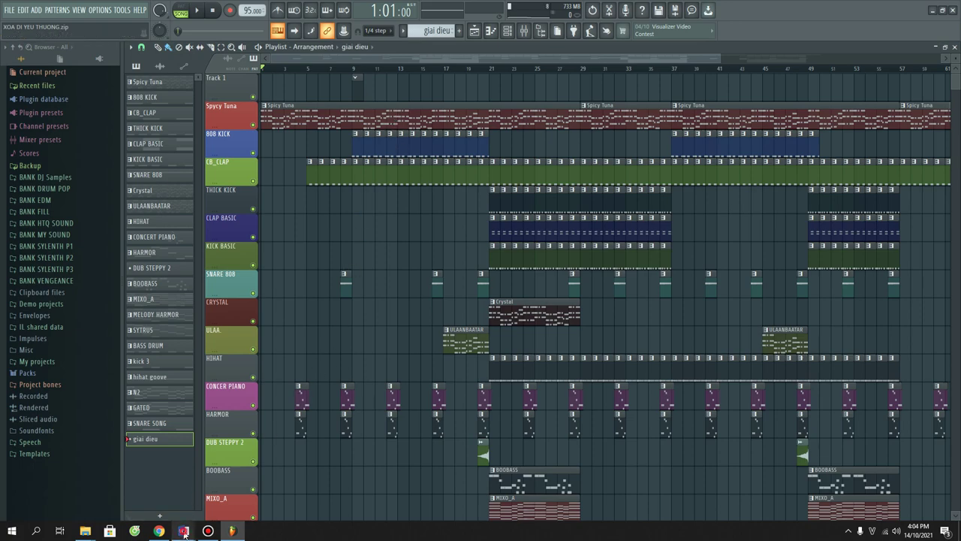
mouse_move(183, 530)
left_click(242, 486)
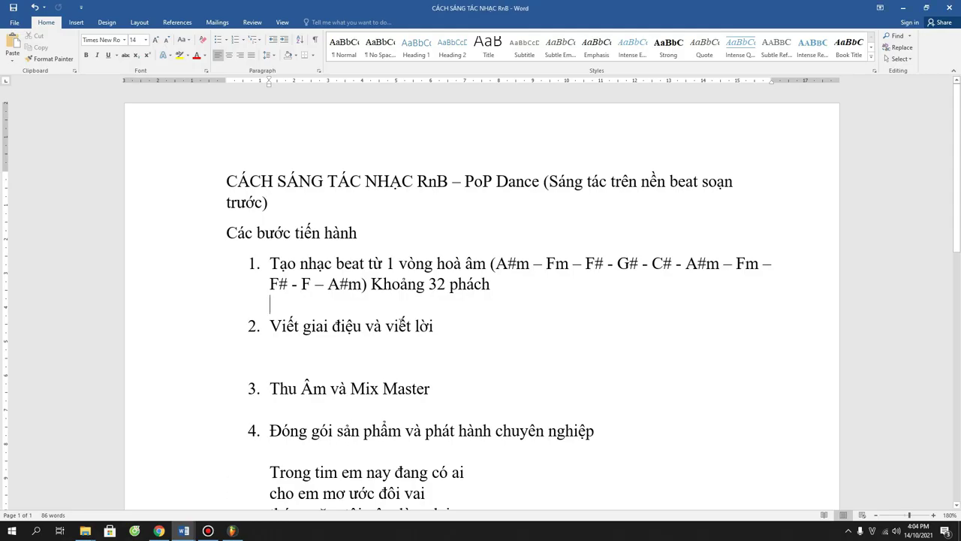
left_click_drag(272, 326, 363, 329)
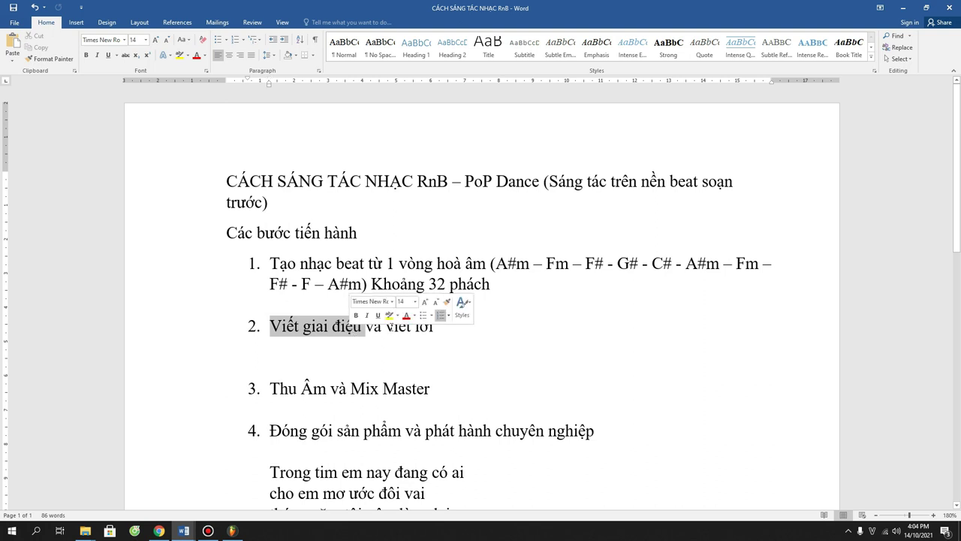
left_click(388, 325)
left_click_drag(441, 331, 366, 327)
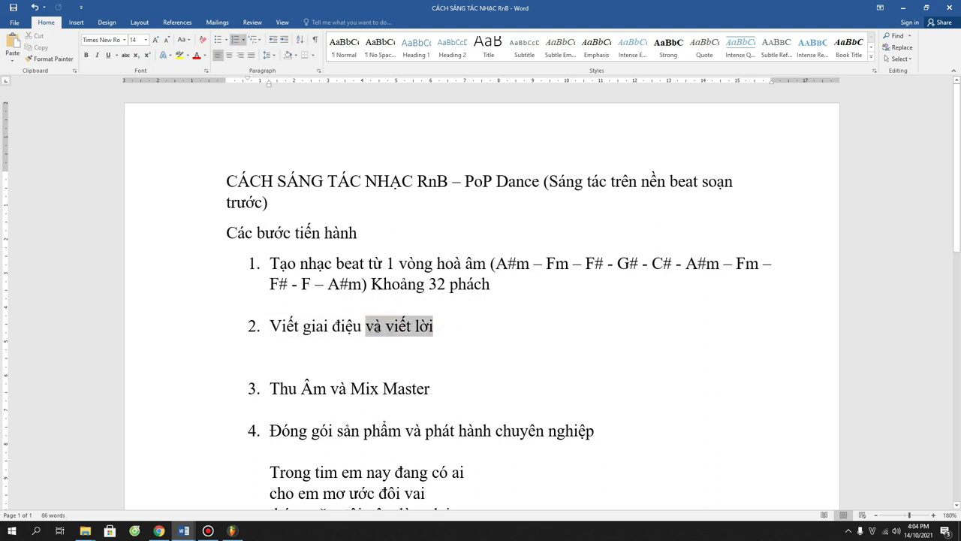
left_click(350, 389)
left_click_drag(268, 389, 436, 388)
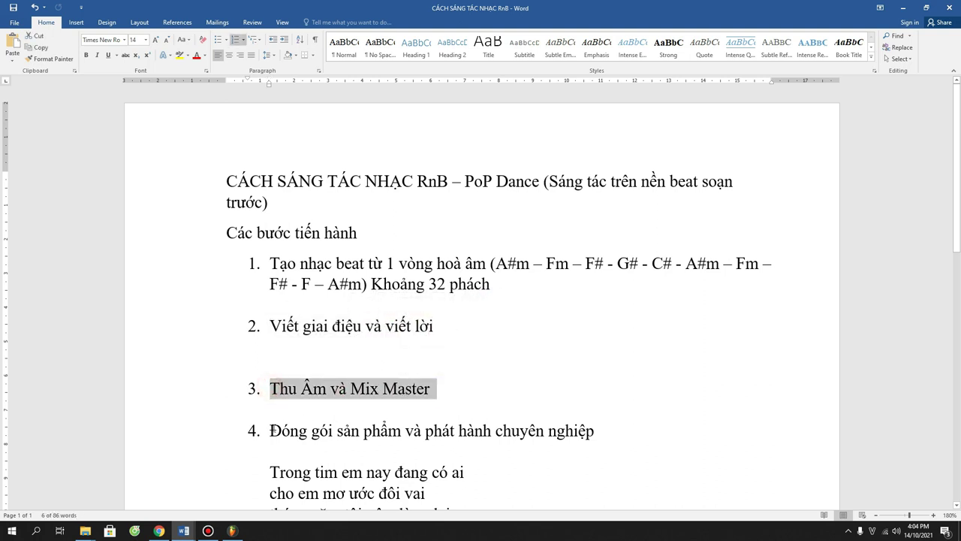
left_click_drag(272, 430, 392, 416)
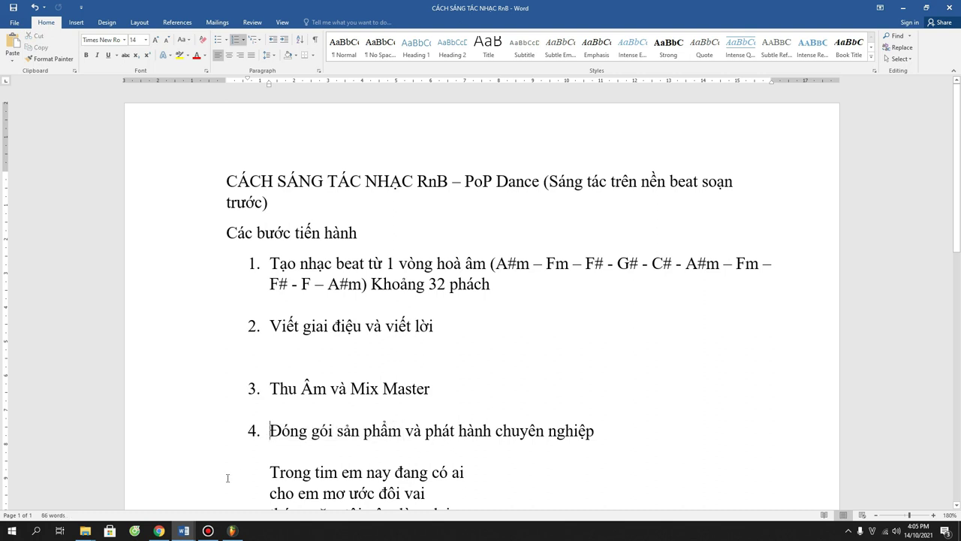
Step: Switch to FL Studio and examine the intro by selecting bars 1 to 8 on the playlist timeline and clearing the selection
left_click(232, 530)
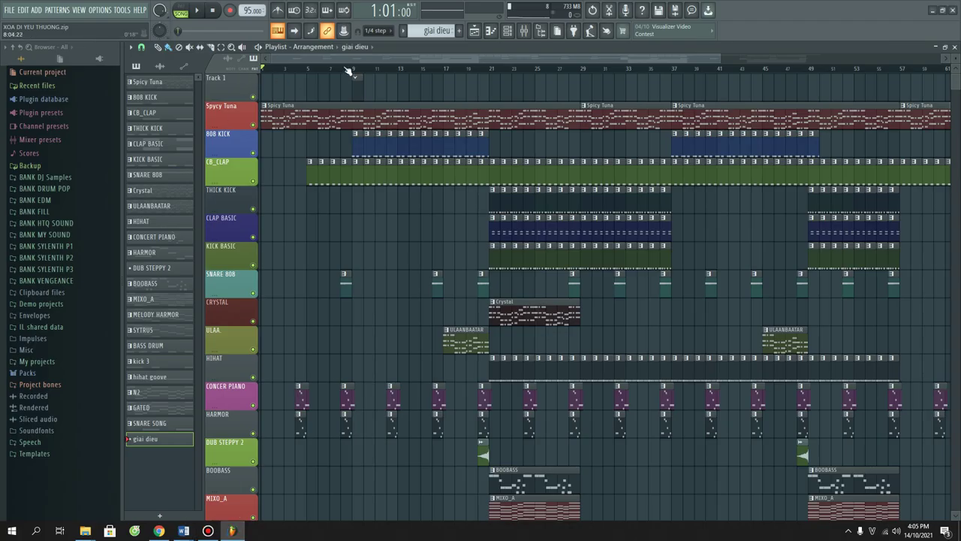
scroll(349, 70, "up", 6)
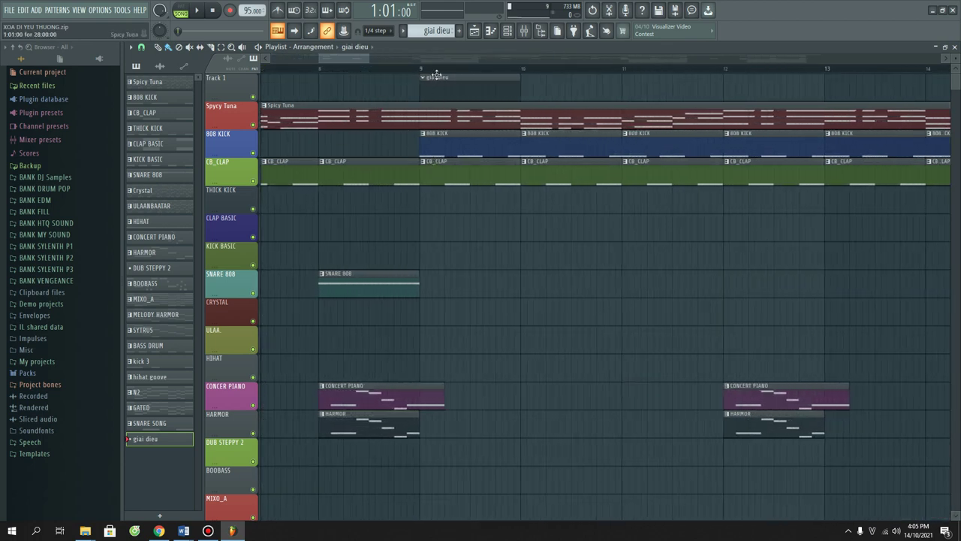
scroll(438, 72, "down", 4)
left_click_drag(331, 59, 695, 90)
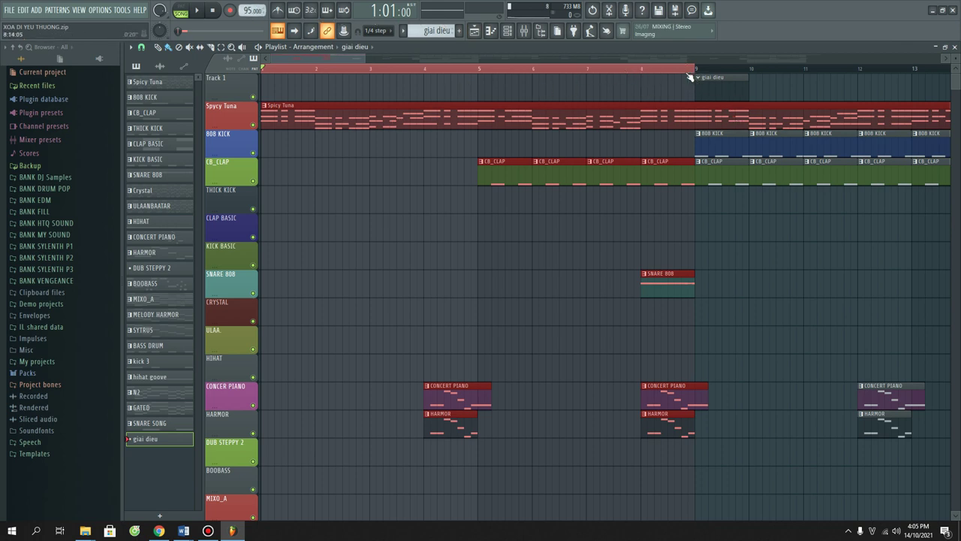
scroll(689, 78, "down", 2)
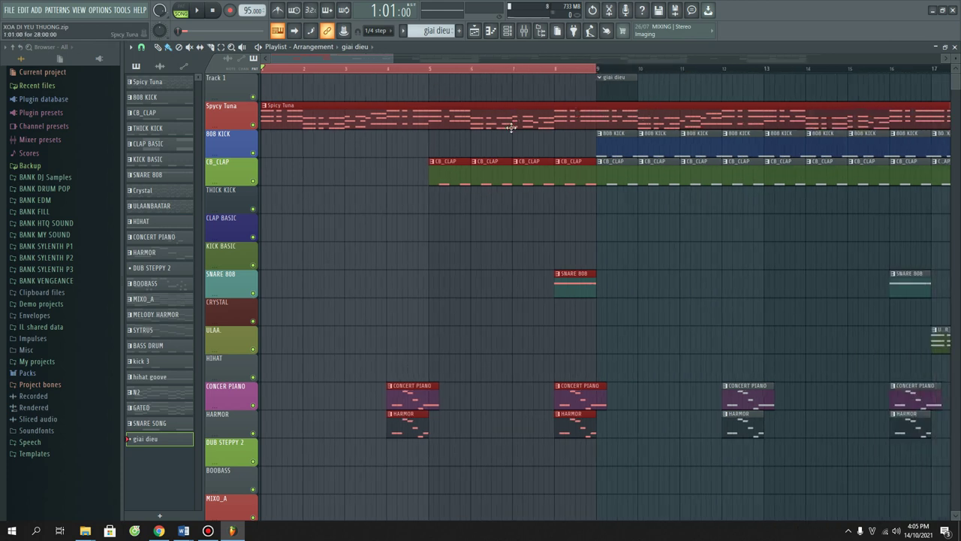
left_click(516, 73)
scroll(517, 74, "down", 1)
left_click(517, 74)
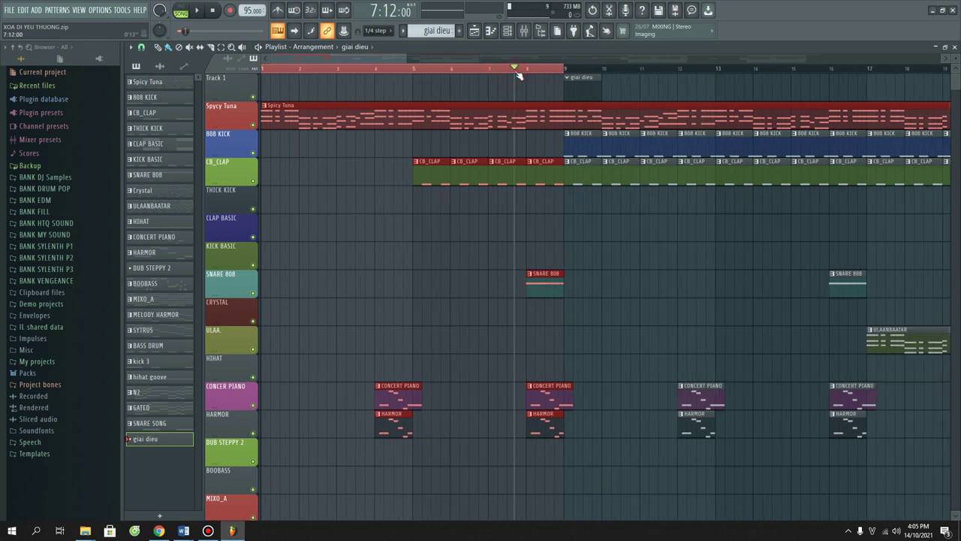
double_click(515, 72)
Step: Open the giai dieu pattern from its clip at bar 9 and show the FL Keys #2 channel in the Piano roll
scroll(580, 73, "up", 2)
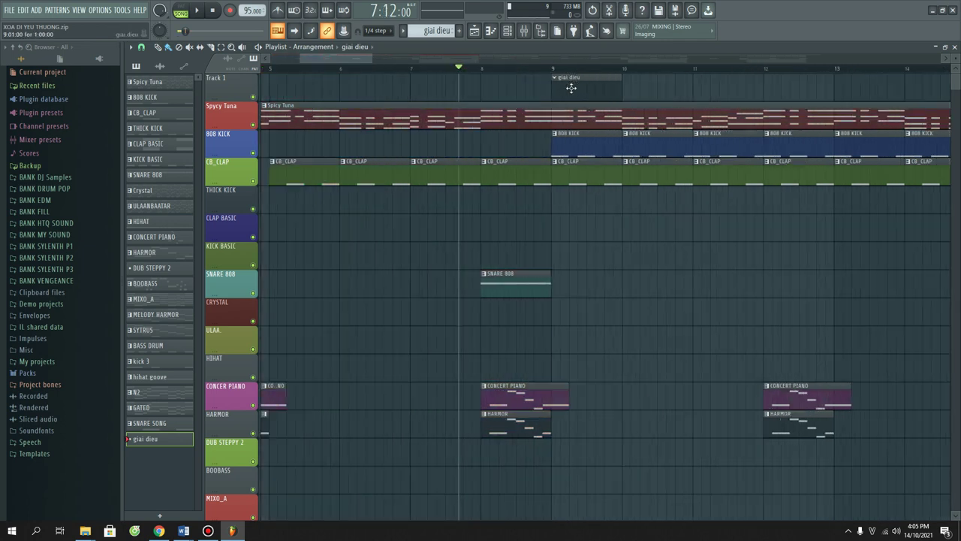
double_click(569, 91)
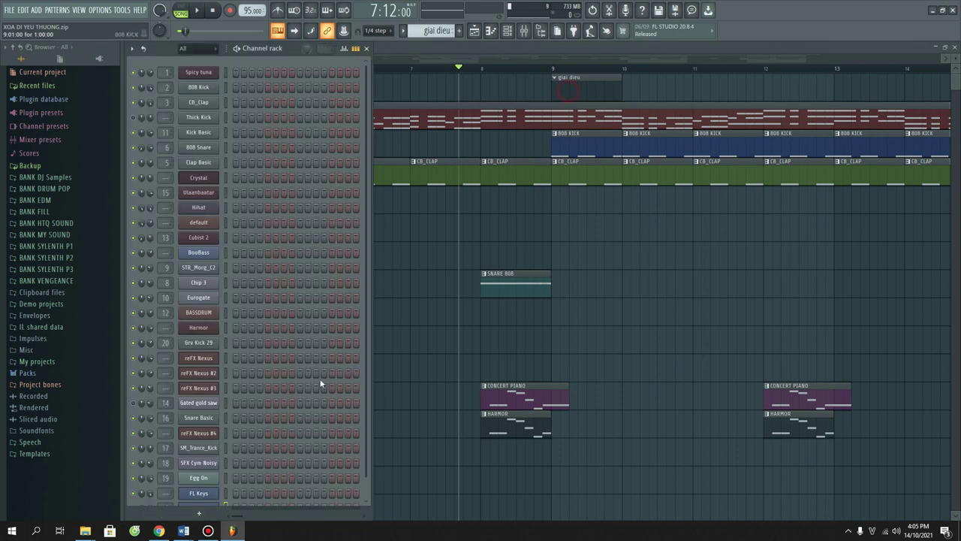
scroll(202, 501, "down", 1)
right_click(199, 489)
left_click(245, 380)
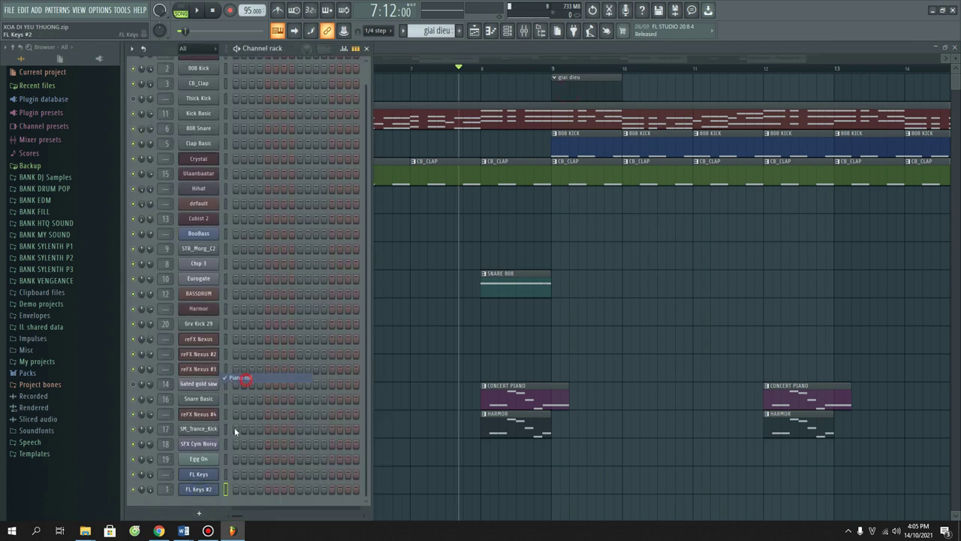
right_click(210, 491)
left_click(240, 379)
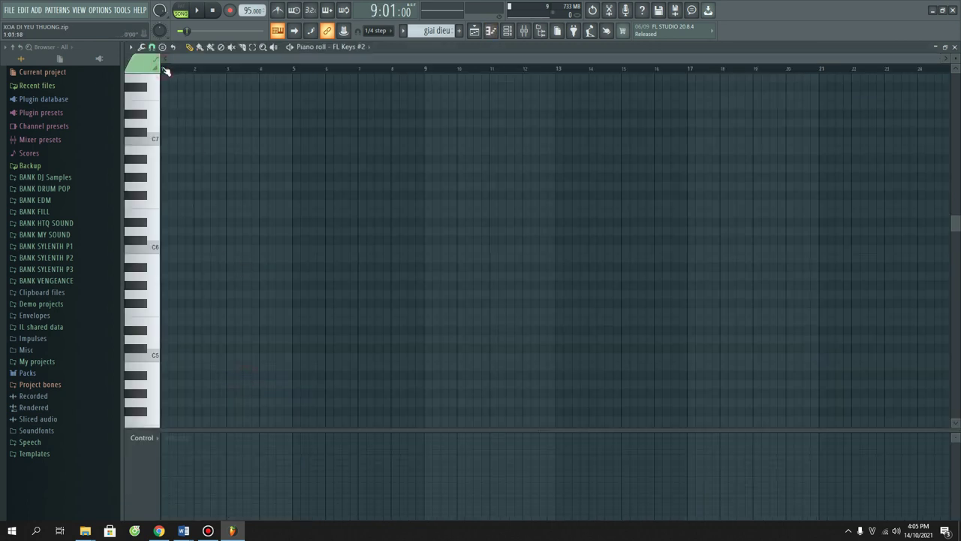
Step: Draw a two-step C#6 note at step 5 of bar 1 and play the beat to check its timing
key("space")
scroll(166, 70, "up", 5)
key("space")
key("space")
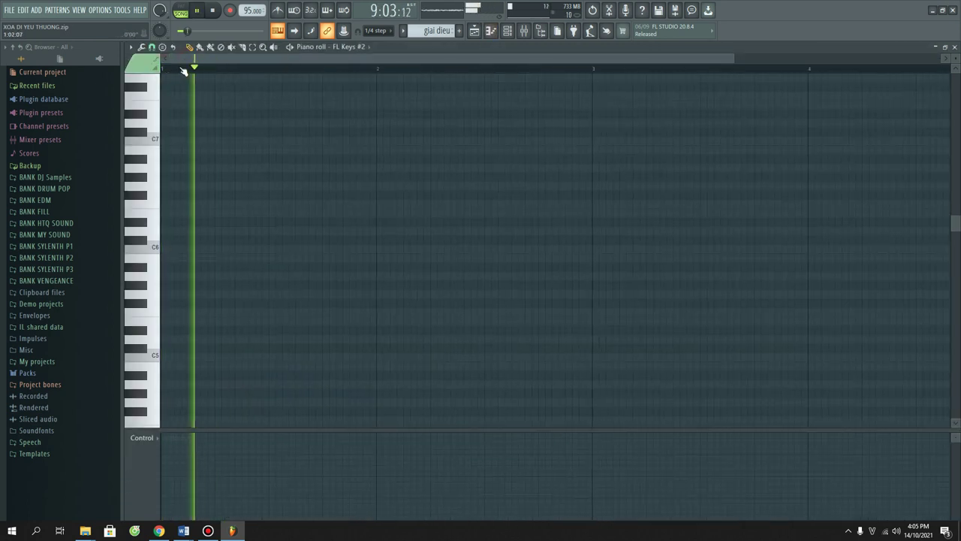
key("space")
scroll(190, 71, "up", 2)
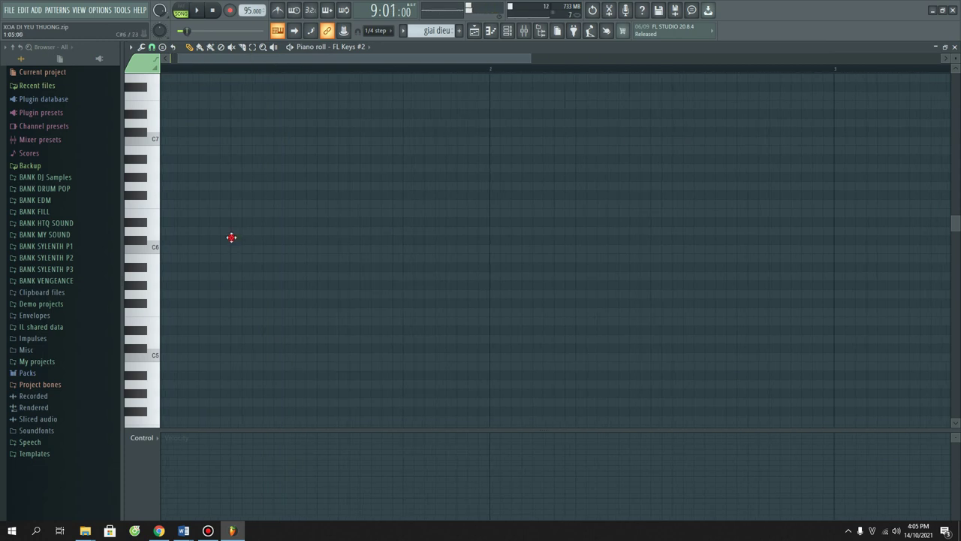
left_click(231, 237)
left_click_drag(355, 240, 279, 239)
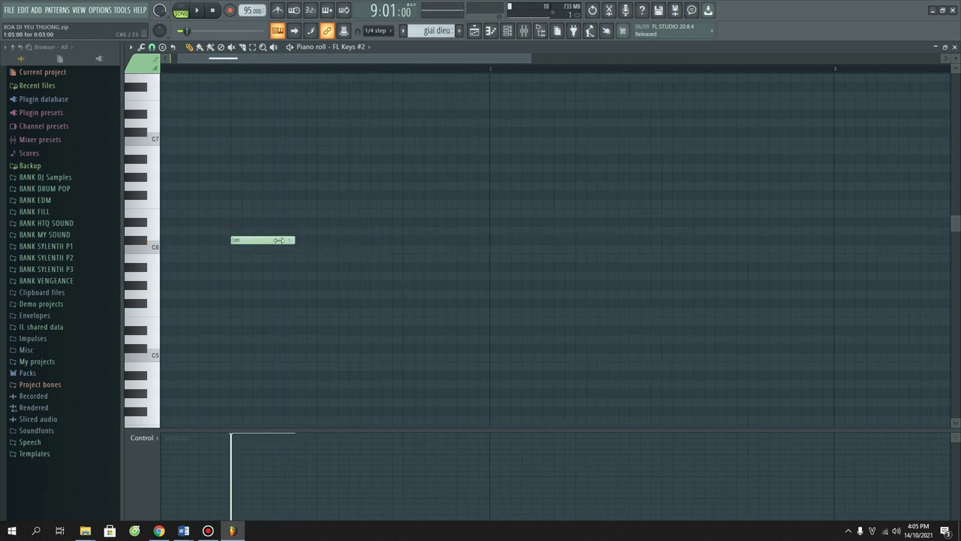
key("space")
key("space")
Step: Add one-step C#6 notes at steps 7 and 8 of bar 1 and shorten the first C#6 to one step
left_click(297, 240)
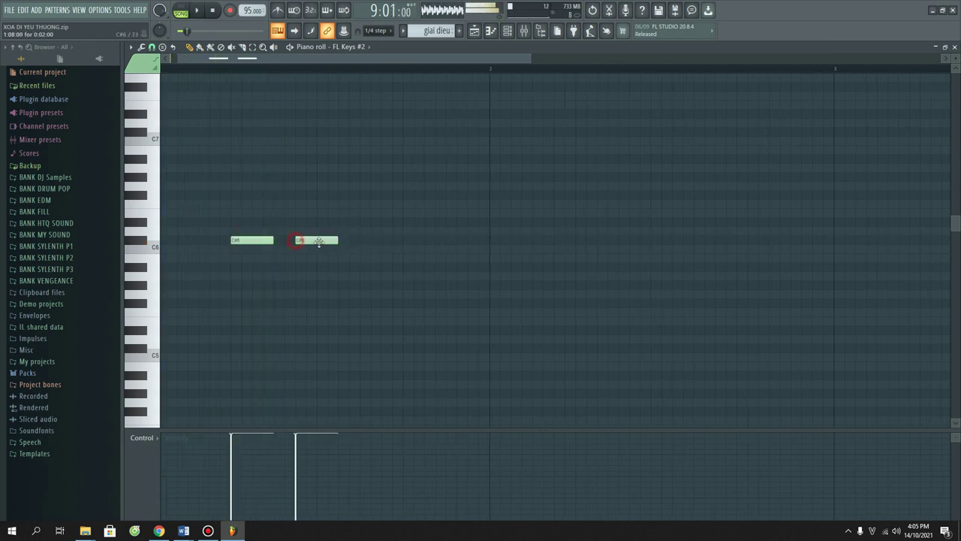
left_click(320, 242)
key("space")
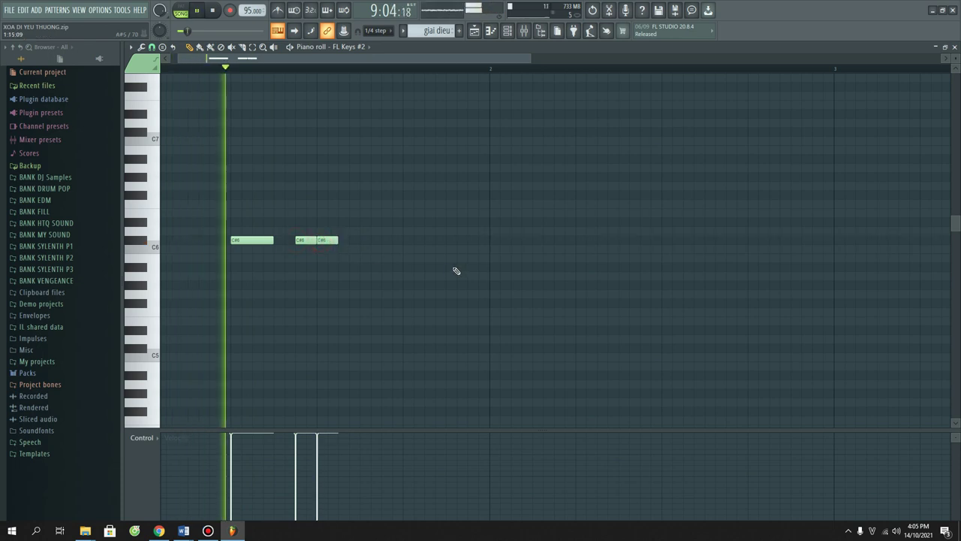
key("space")
mouse_move(300, 242)
left_mouse_down()
mouse_move(277, 241)
mouse_move(305, 242)
mouse_move(295, 241)
left_mouse_up()
key("space")
key("space")
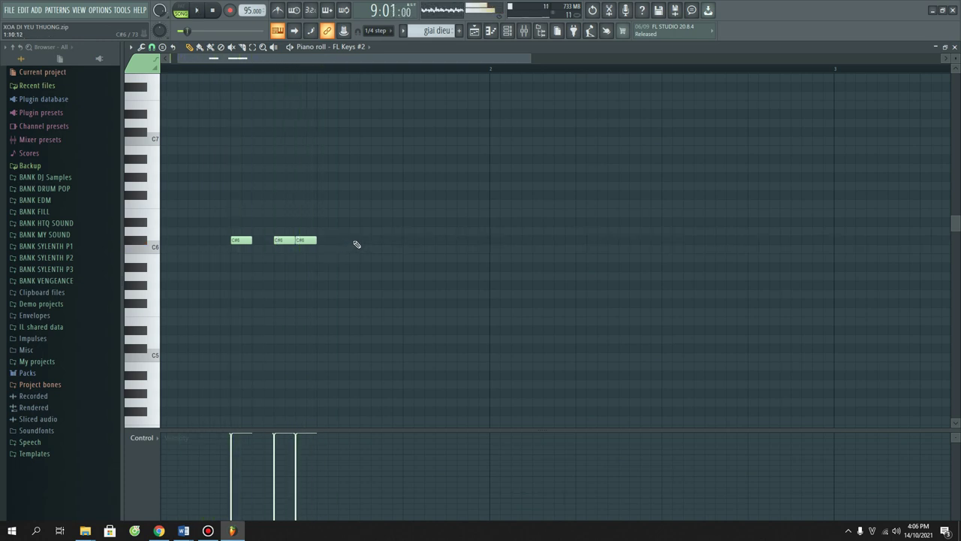
Step: Add C#6 notes at steps 11 and 13 and a D#6 at step 15 of bar 1, plus a two-step C6 starting bar 2
left_click(363, 241)
left_click(405, 240)
left_click(454, 223)
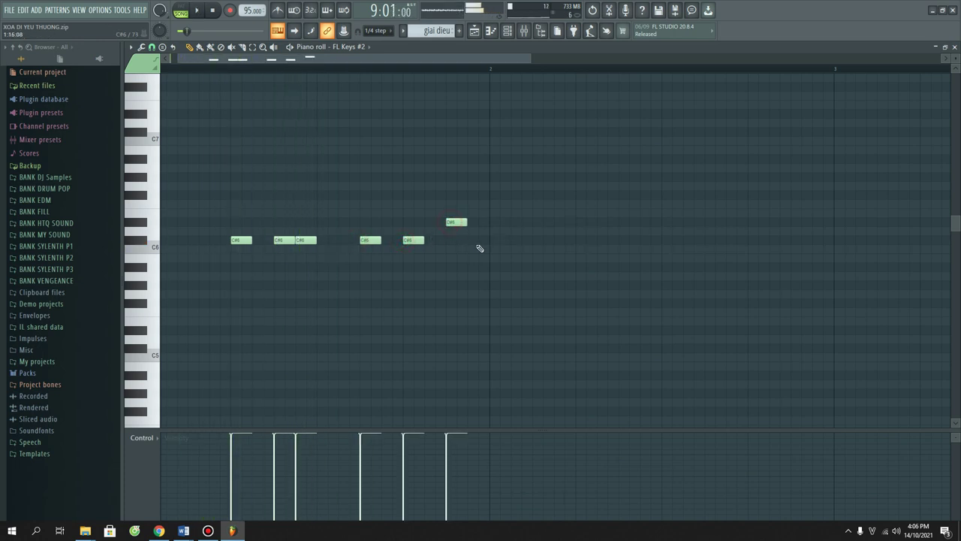
left_click(500, 249)
key("space")
left_click_drag(505, 250, 534, 251)
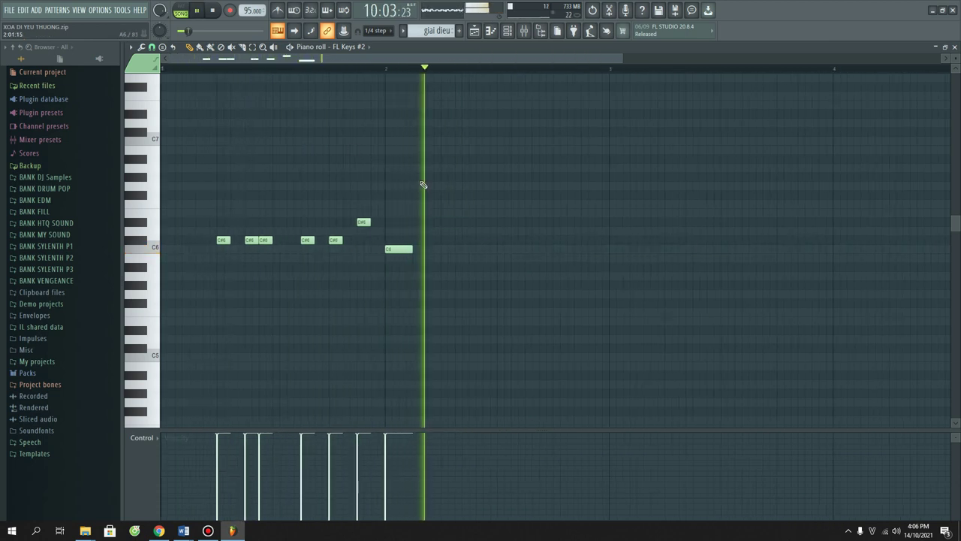
key("space")
Step: Continue the melody with one-step C6 notes at steps 8, 9 and 11 of bar 2
scroll(526, 75, "down", 2)
scroll(525, 75, "up", 1)
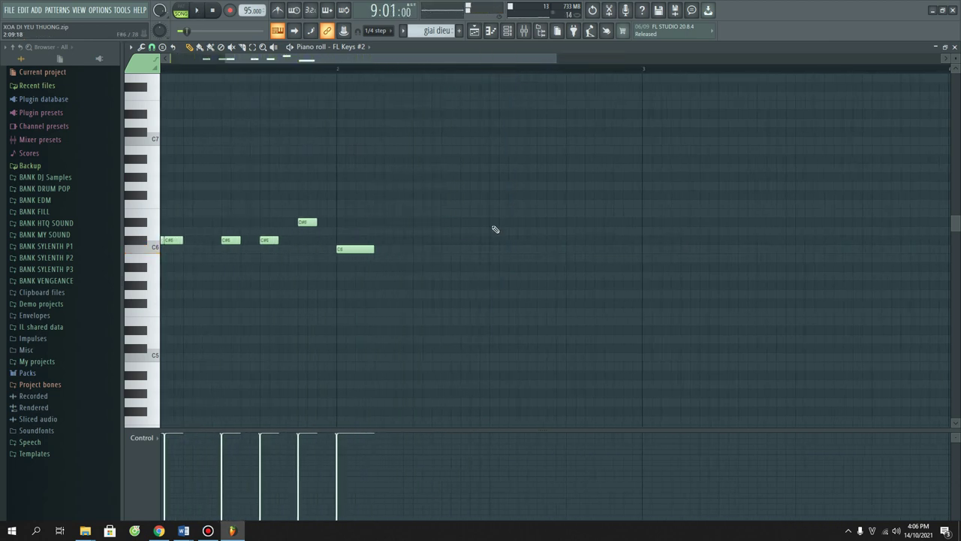
left_click(472, 250)
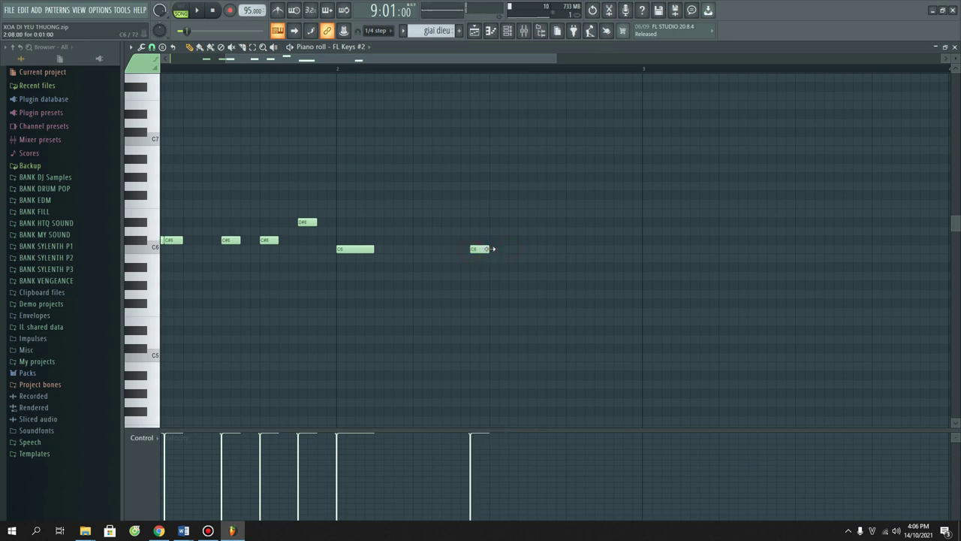
left_click(491, 248)
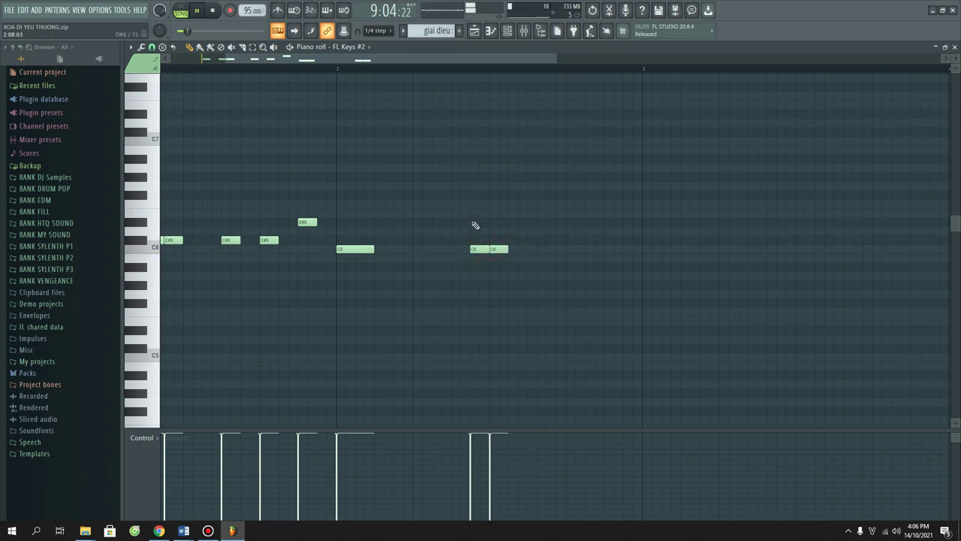
key("space")
left_click(531, 248)
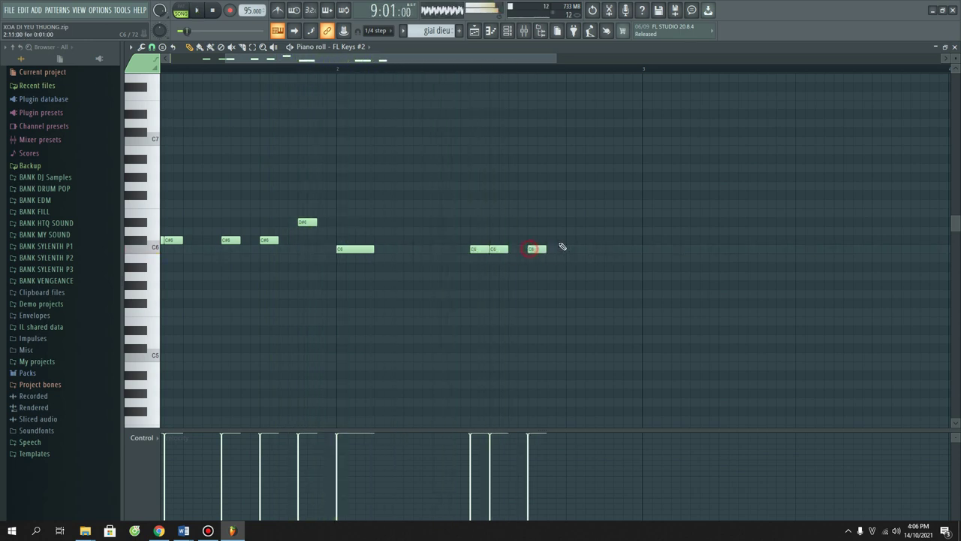
Step: Add a C#6 at step 13 and a C6 at step 15 of bar 2, and an A#5 at the start of bar 3
left_click(571, 240)
left_click(606, 240)
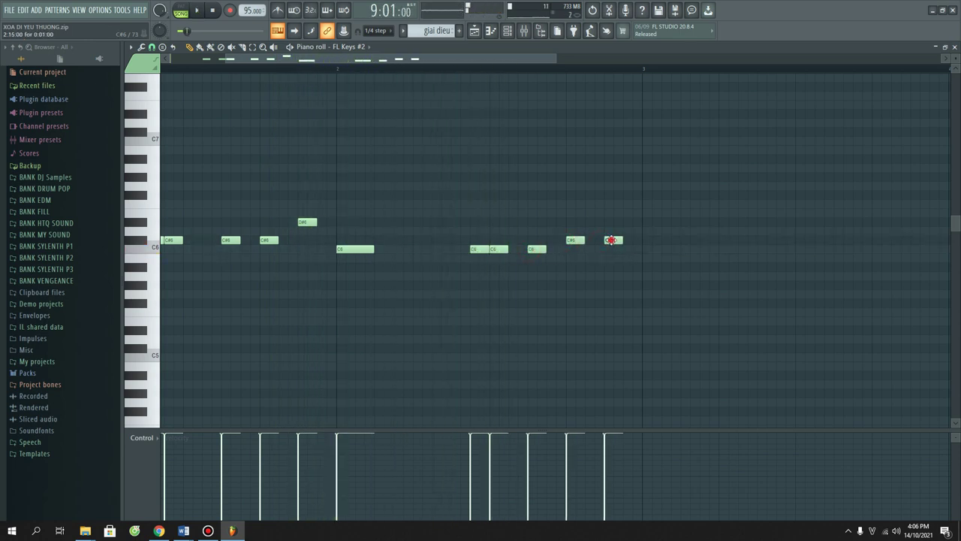
left_click_drag(612, 239, 611, 248)
left_click(648, 266)
key("space")
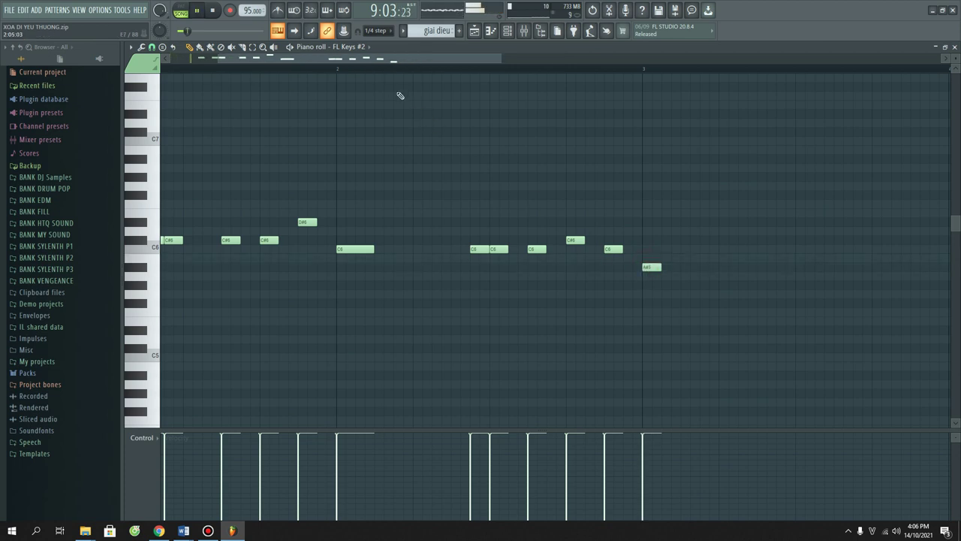
Step: Play back the phrase and lengthen the A#5 note at the start of bar 3 to two steps
scroll(369, 70, "down", 3)
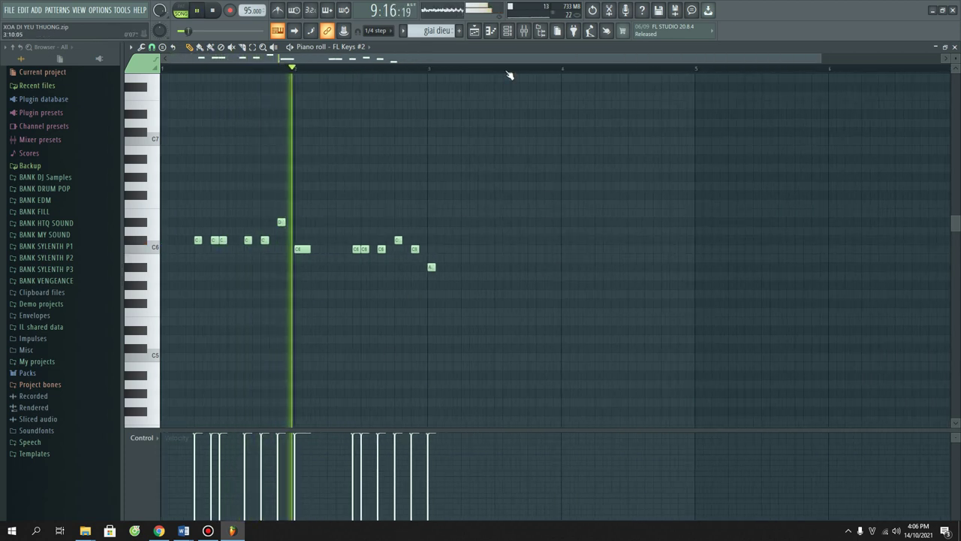
scroll(509, 75, "up", 2)
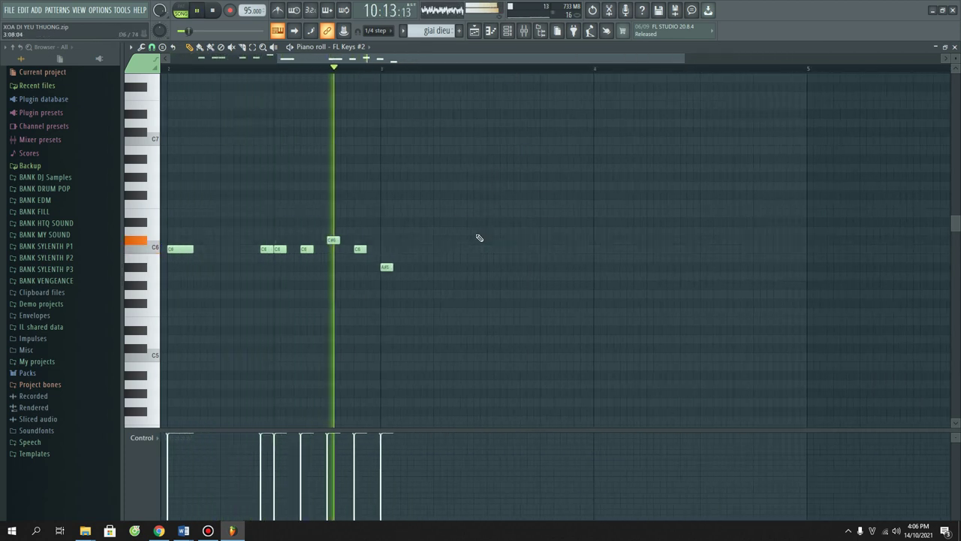
left_click_drag(391, 267, 410, 270)
key("space")
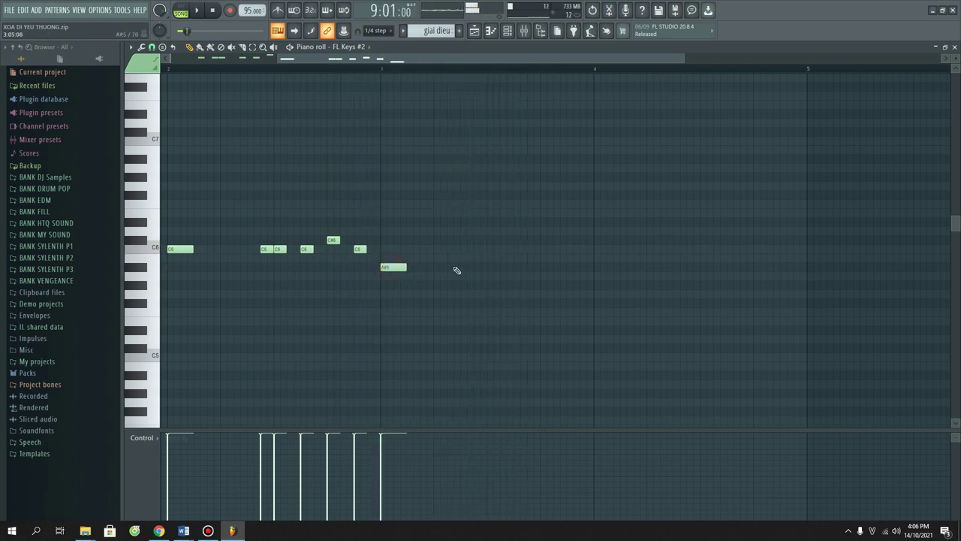
left_click(257, 70)
key("space")
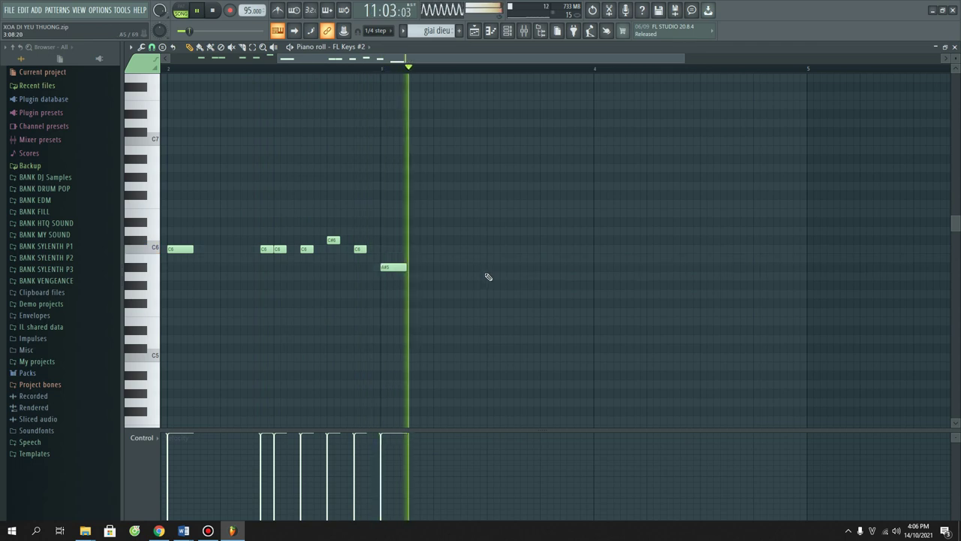
key("space")
Step: Add A#5 at step 7, G#5 at steps 9, 11 and 13, and D#5 at step 15 of bar 3, plus a two-step F5 starting bar 4
left_click(457, 268)
left_click(482, 266)
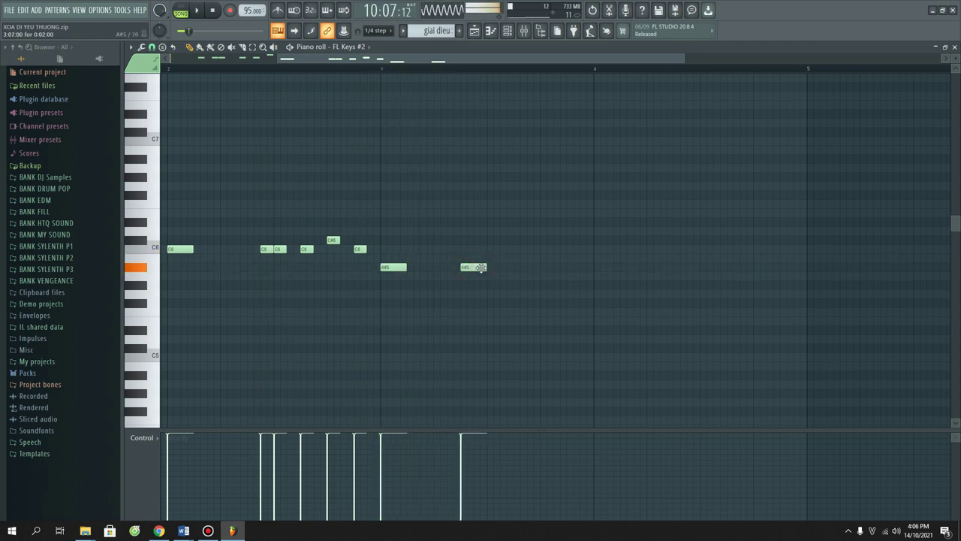
left_click(487, 284)
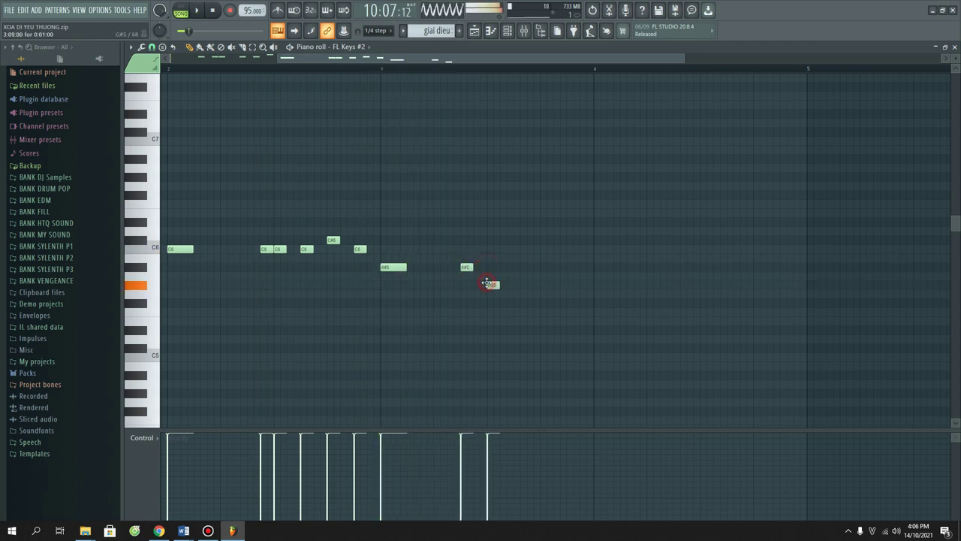
left_click(515, 285)
left_click(541, 285)
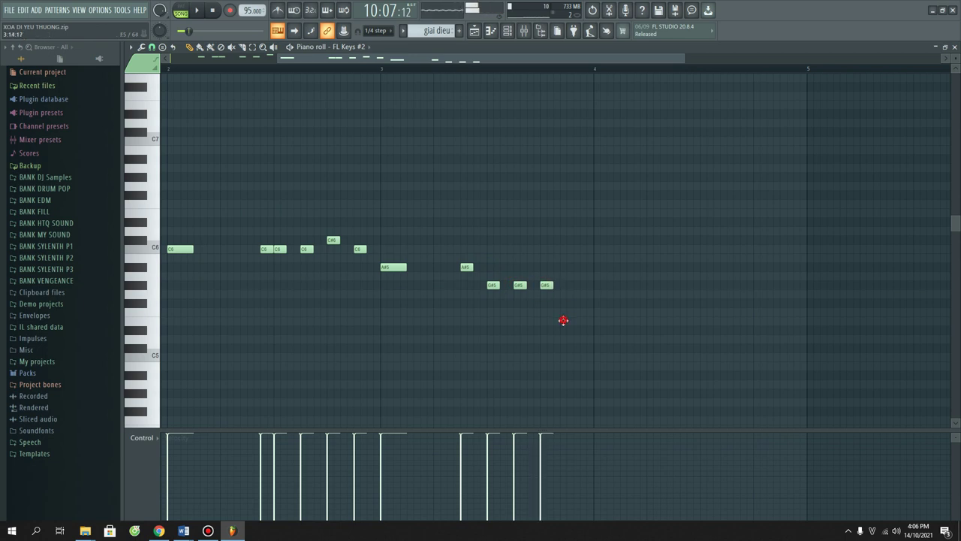
left_click_drag(571, 321, 592, 334)
left_click_drag(593, 321, 600, 312)
Step: Play back the melody from bar 1 through bar 4 against the beat
scroll(621, 75, "down", 3)
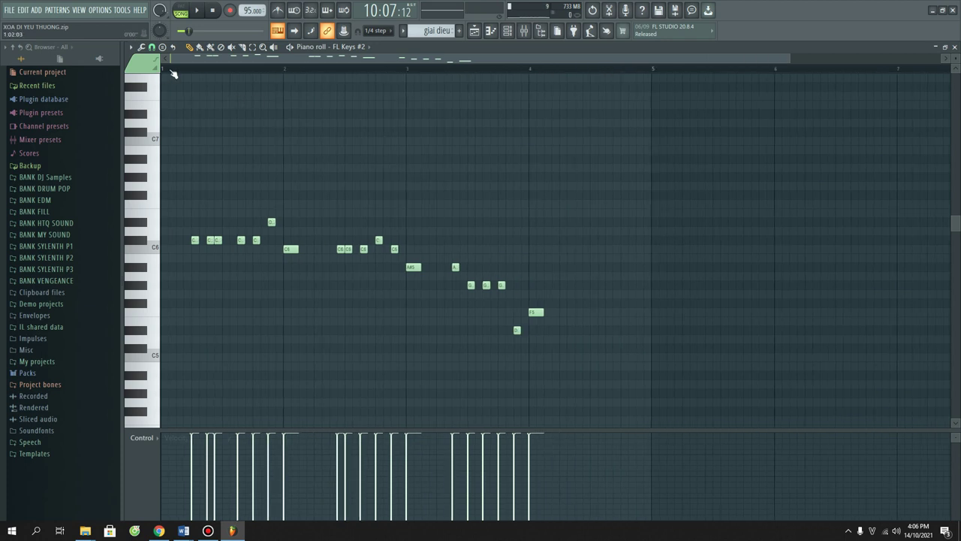
key("space")
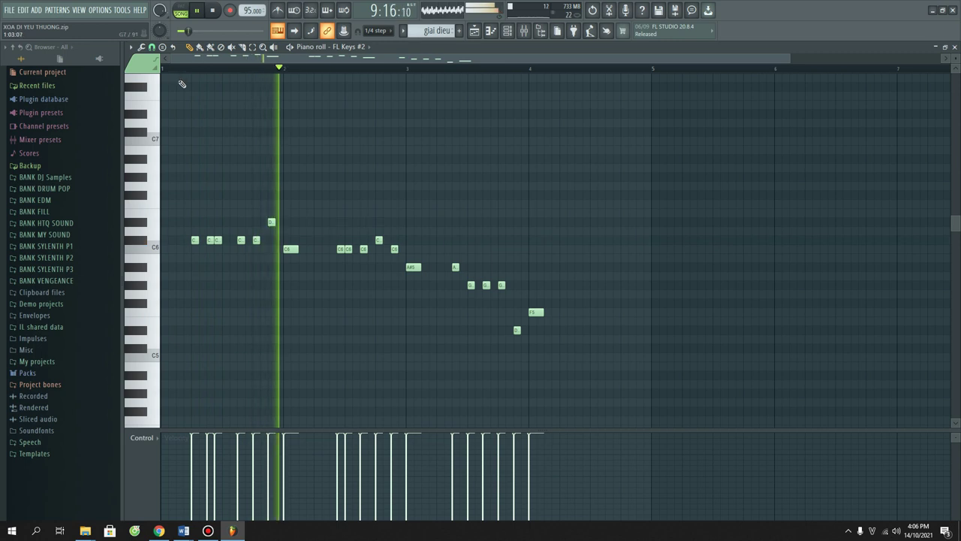
scroll(180, 90, "down", 3)
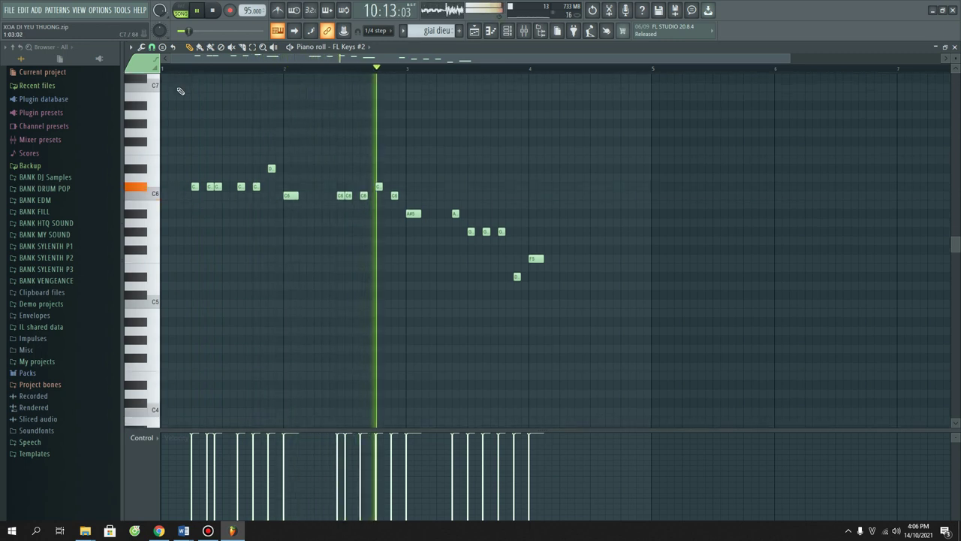
scroll(726, 71, "up", 3)
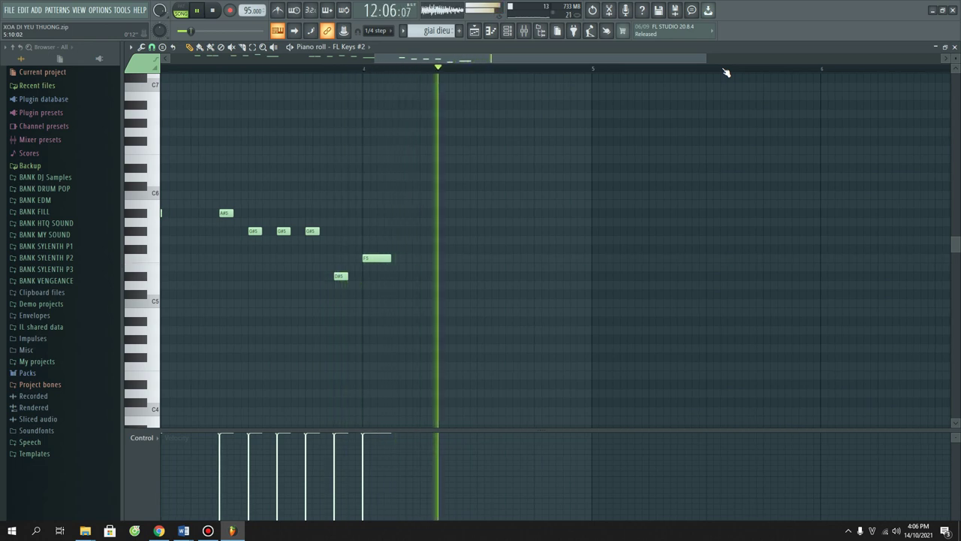
scroll(726, 72, "up", 1)
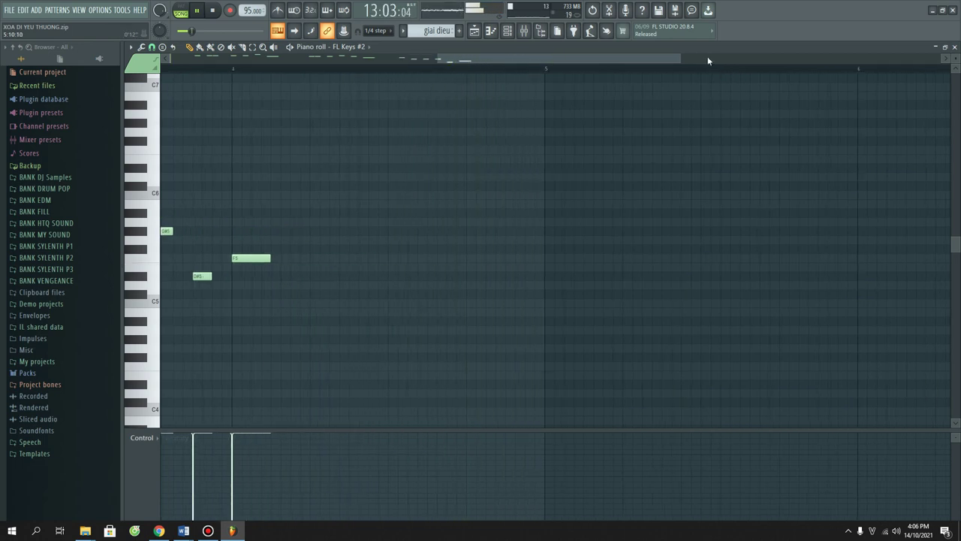
Step: Start the second phrase with one-step C#6 notes at steps 5, 7 and 8 of bar 5
scroll(547, 73, "down", 3)
scroll(712, 73, "up", 4)
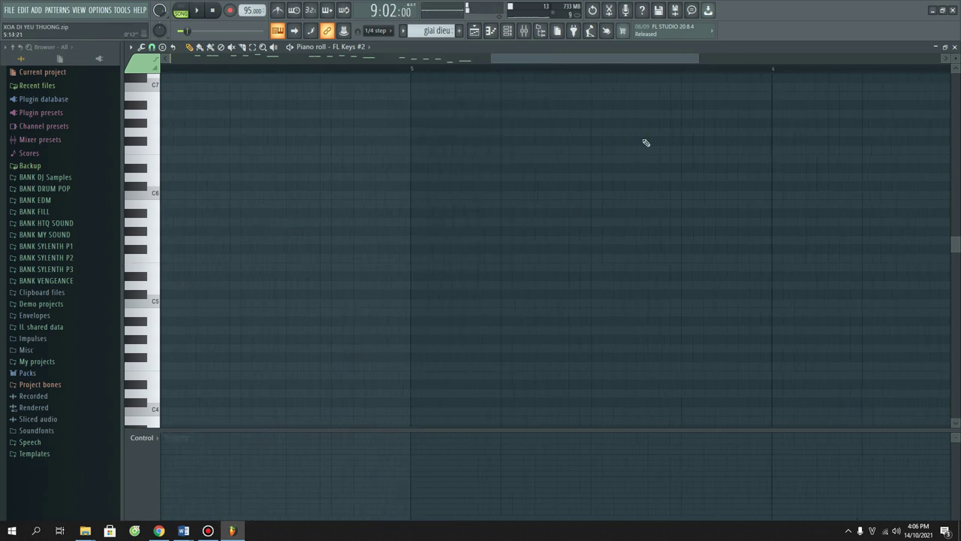
left_click(500, 238)
left_click_drag(500, 238, 500, 186)
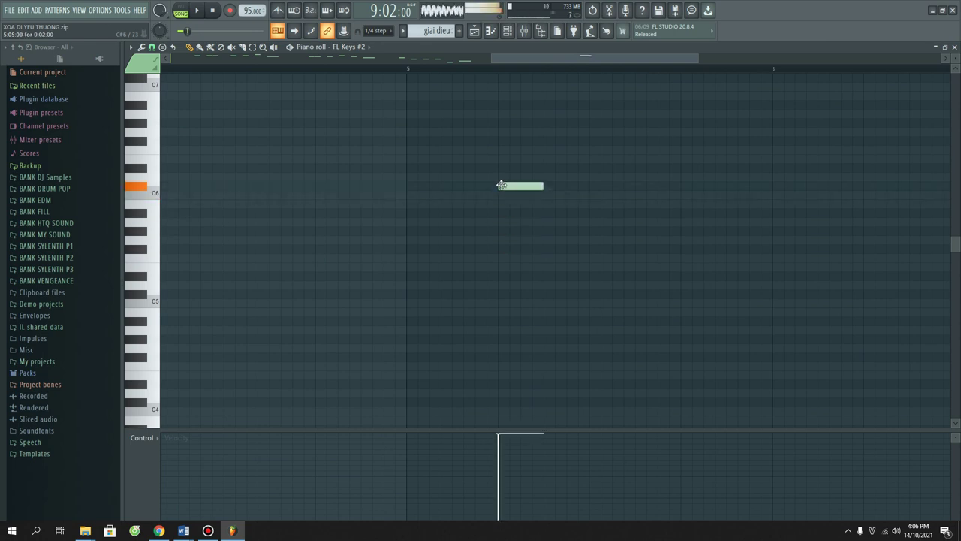
left_click(543, 186)
right_click(552, 189)
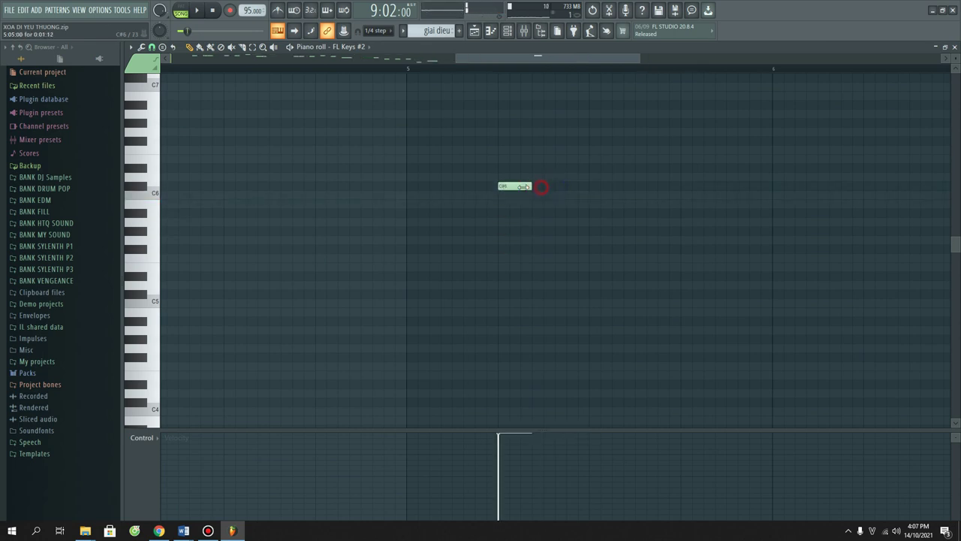
left_click(545, 188)
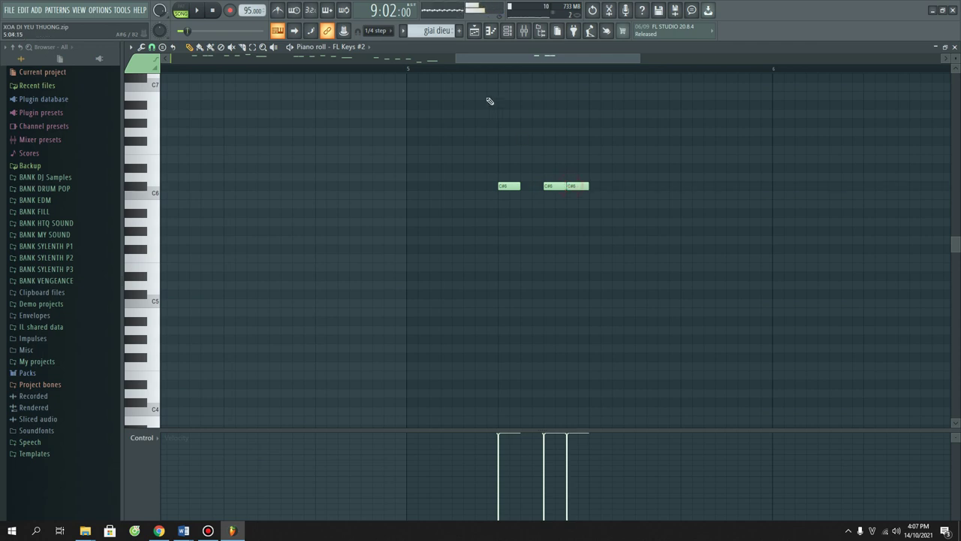
Step: Audition bar 5, then add C#6 at step 11, D#6 at step 13, C#6 at step 15, and C6 at the start of bar 6
left_click(466, 70)
key("space")
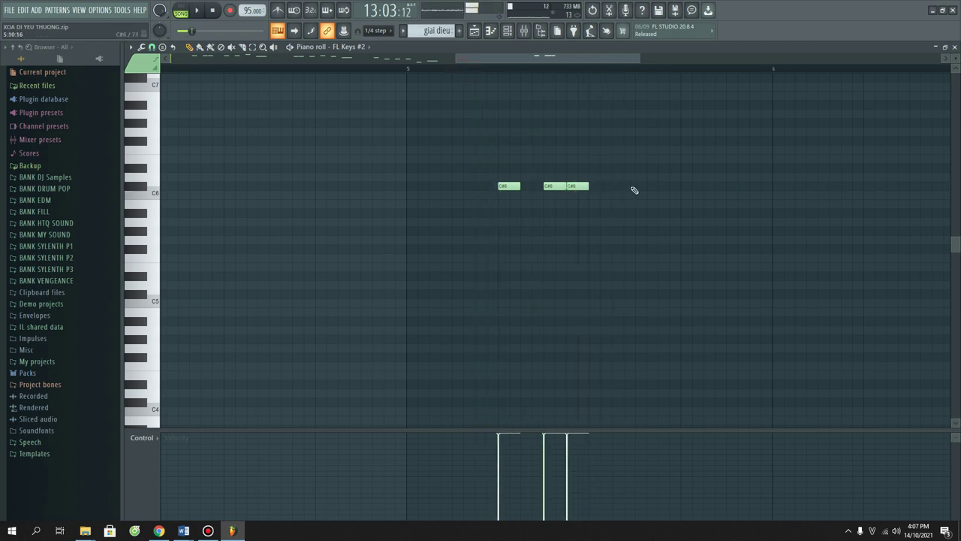
left_click_drag(697, 165, 686, 166)
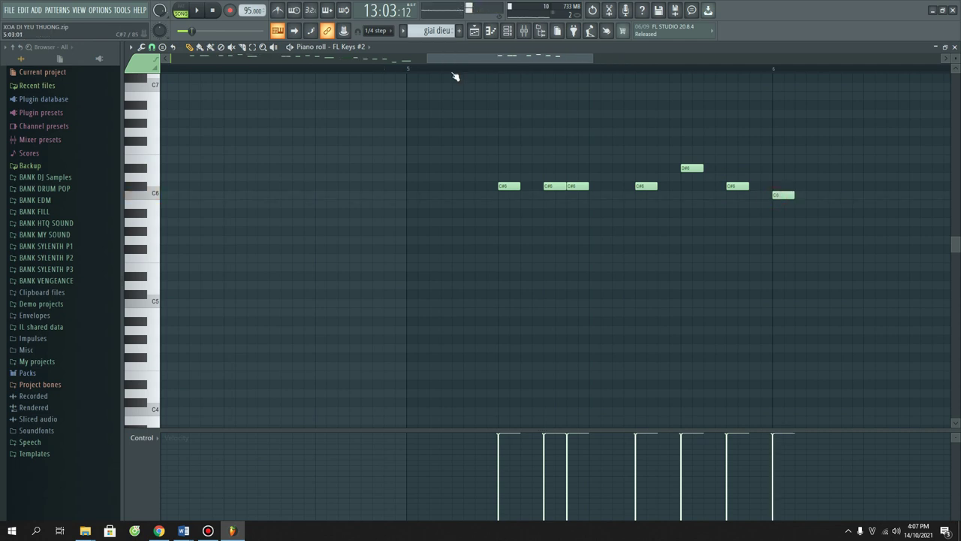
Step: Lengthen the C6 starting bar 6 to two steps and continue with C6, C6, C6, C#6, C6 and a two-step A#5 starting bar 7
key("space")
scroll(616, 71, "down", 3)
scroll(627, 73, "up", 2)
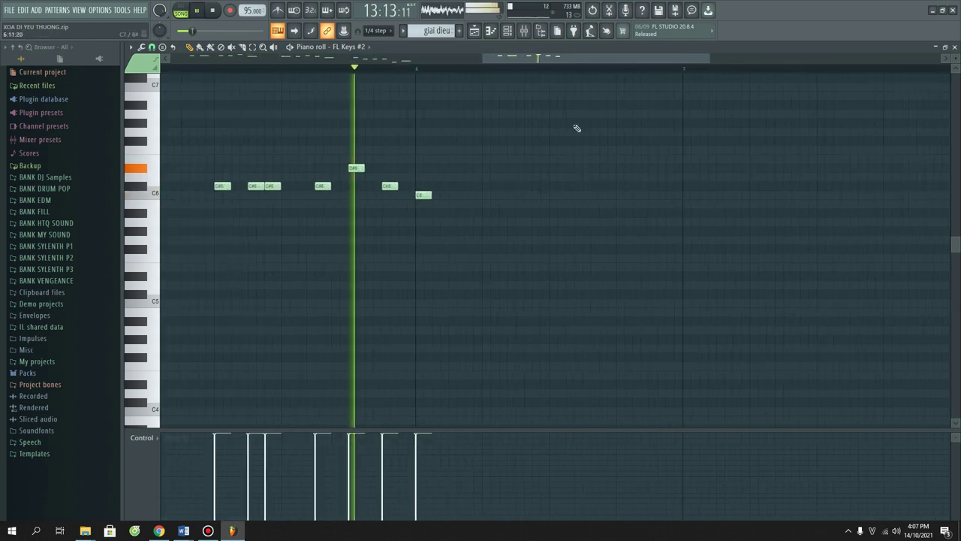
left_click_drag(433, 195, 448, 197)
key("space")
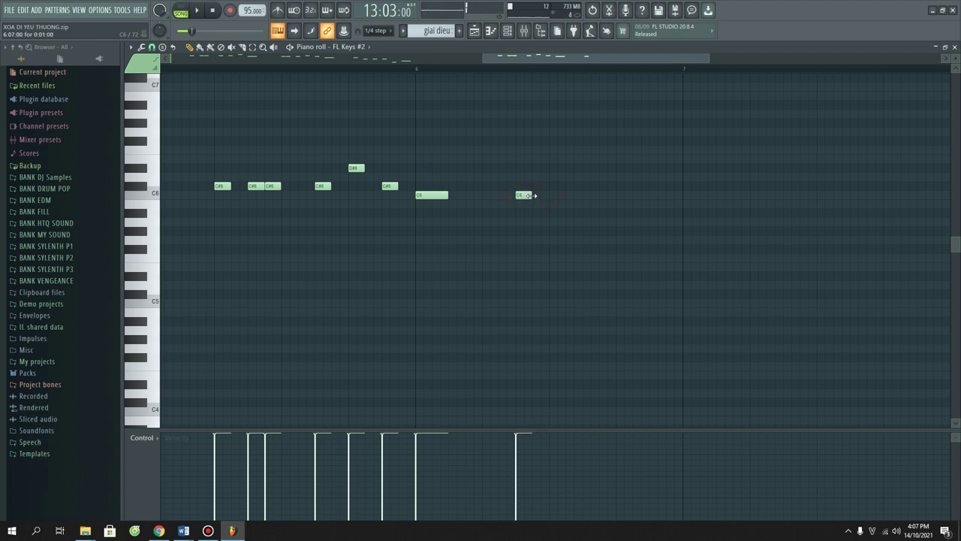
left_click(553, 195)
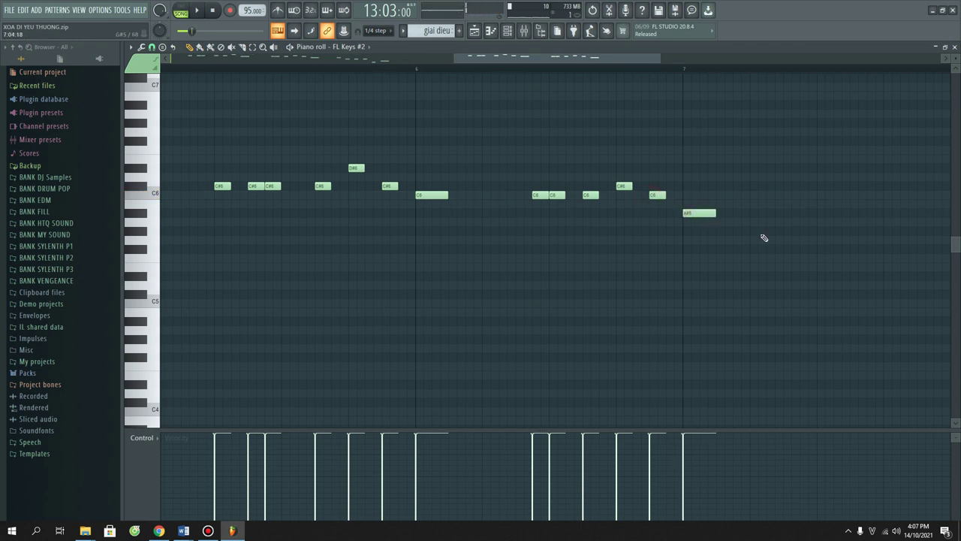
Step: Play back bars 5 to 7 against the beat, and place a two-step G#5 at step 7 of bar 7
key("space")
scroll(201, 74, "down", 3)
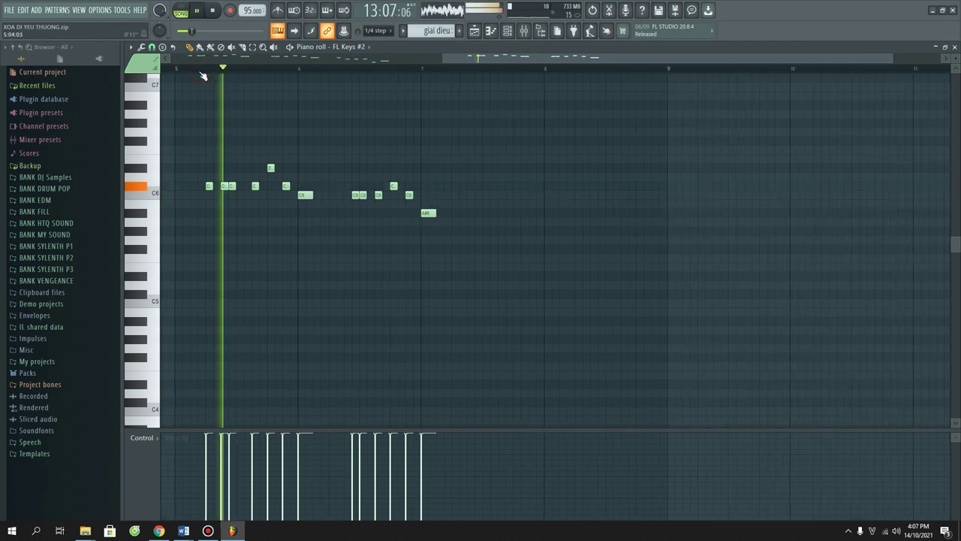
scroll(478, 75, "up", 3)
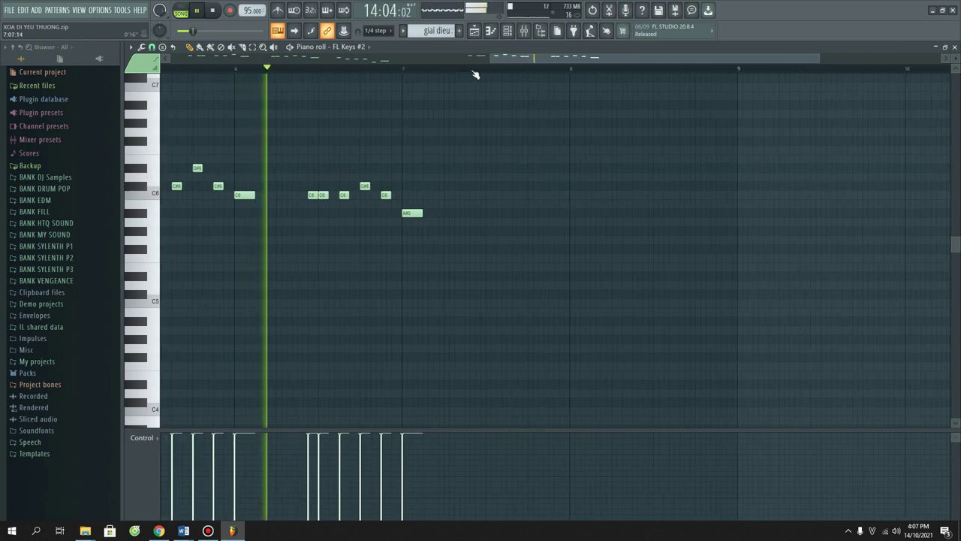
scroll(491, 73, "up", 2)
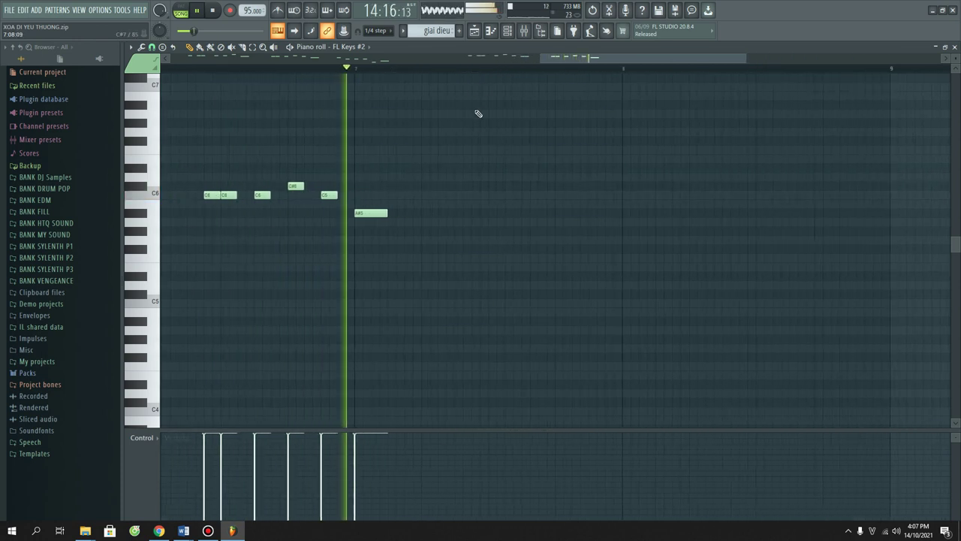
key("space")
left_click_drag(456, 239, 460, 229)
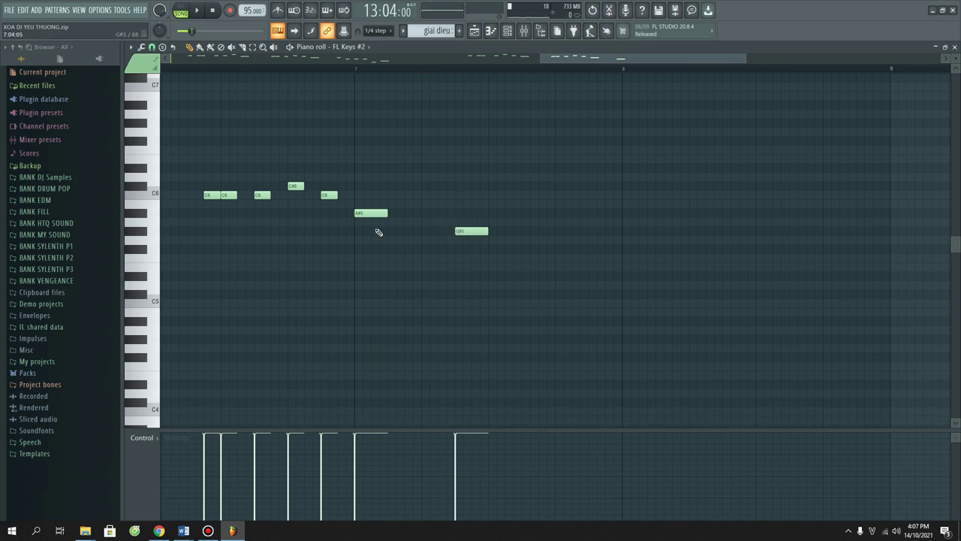
Step: Try A5 in place of the two-step A#5 starting bar 7, audition it, and restore and replay the A#5
left_click_drag(371, 213, 372, 223)
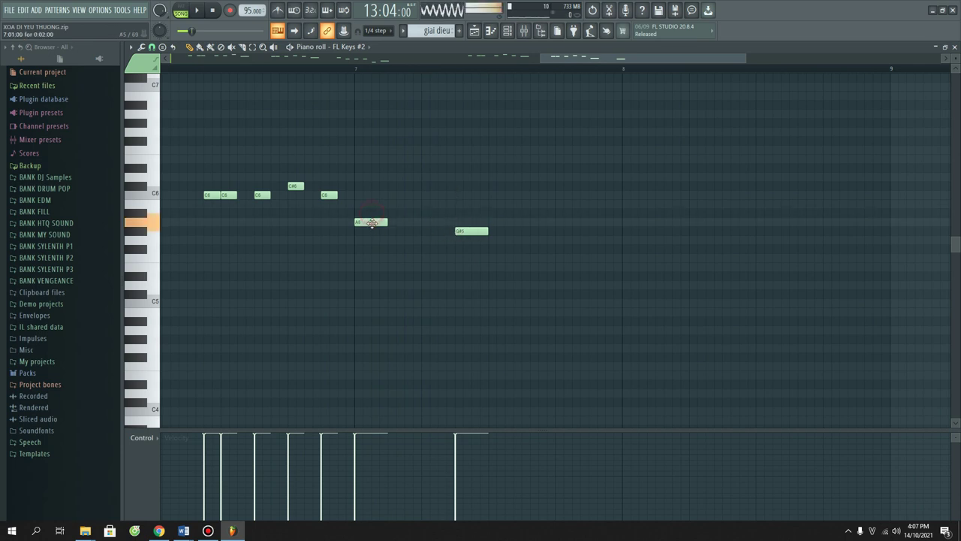
left_click(175, 73)
key("space")
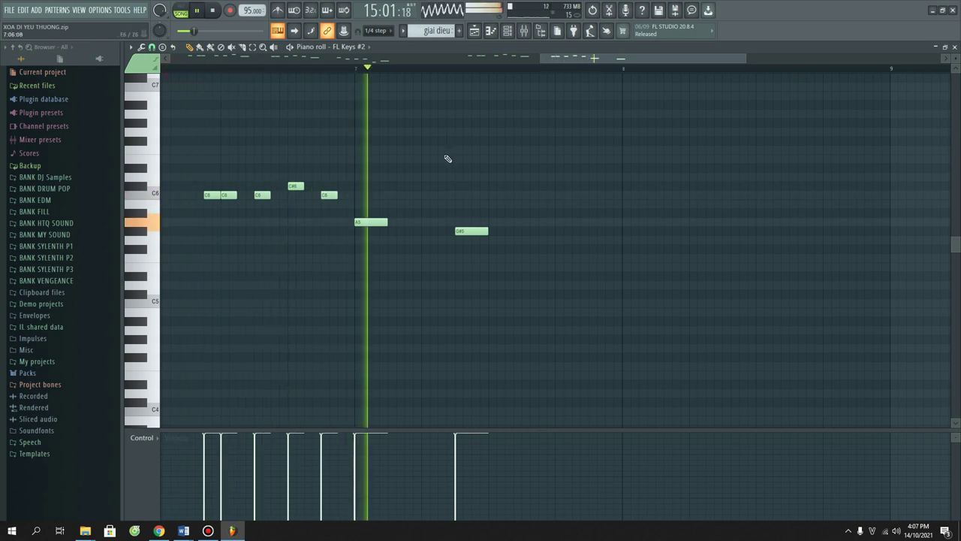
key("space")
left_click_drag(375, 223, 372, 212)
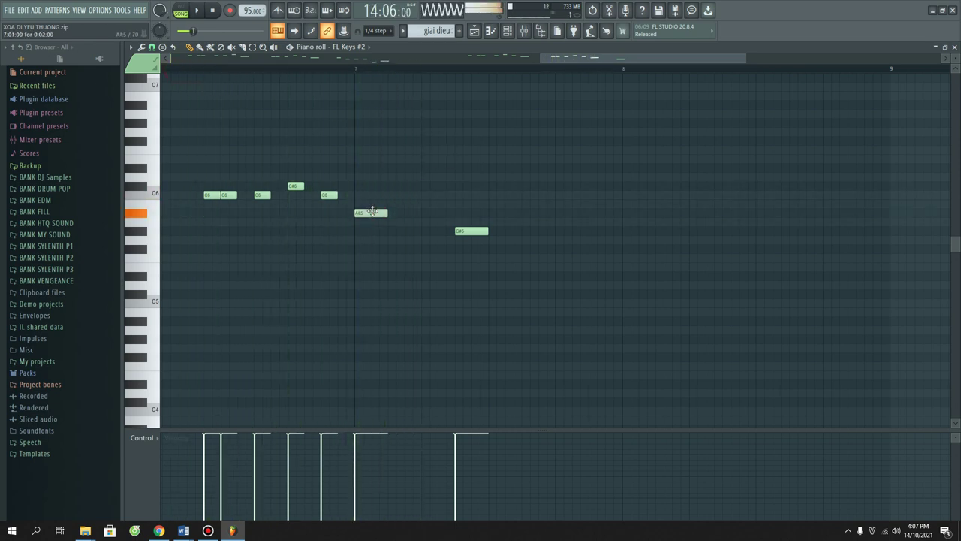
left_click(204, 73)
key("space")
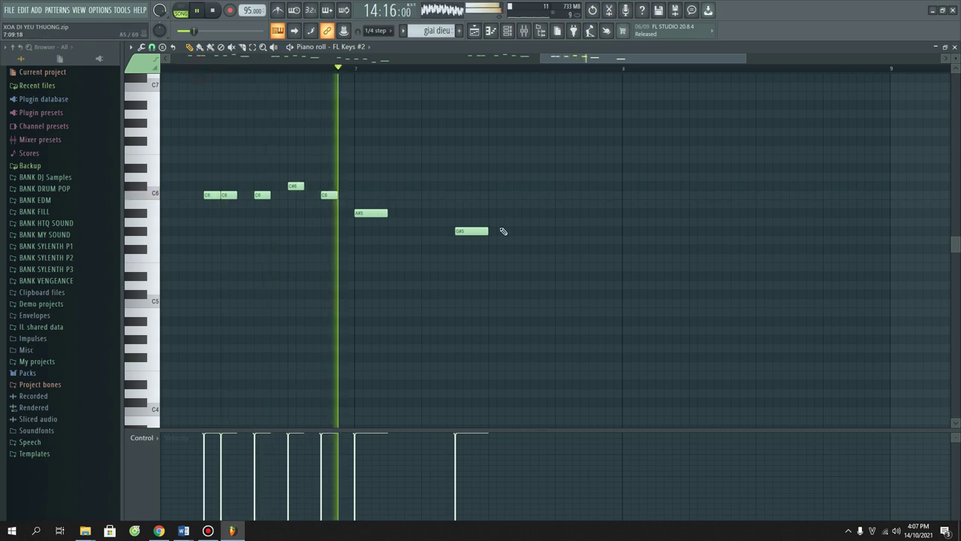
key("space")
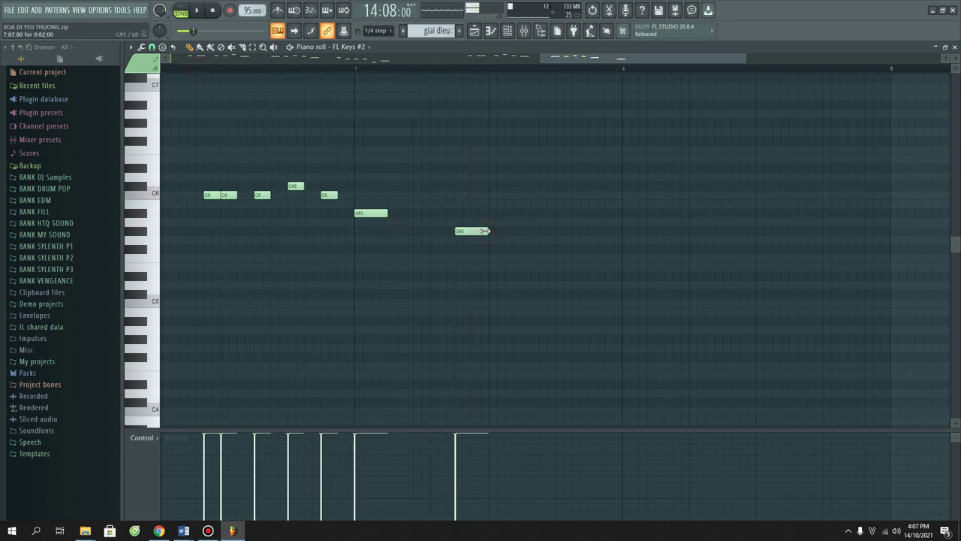
Step: Continue bar 7 with one-step G#5, C6, C#6, C6 and G#5 at steps 8, 9, 11, 13 and 15, and a two-step A#5 starting bar 8
mouse_move(467, 231)
left_mouse_down()
mouse_move(483, 231)
mouse_move(491, 196)
mouse_move(522, 181)
left_mouse_up()
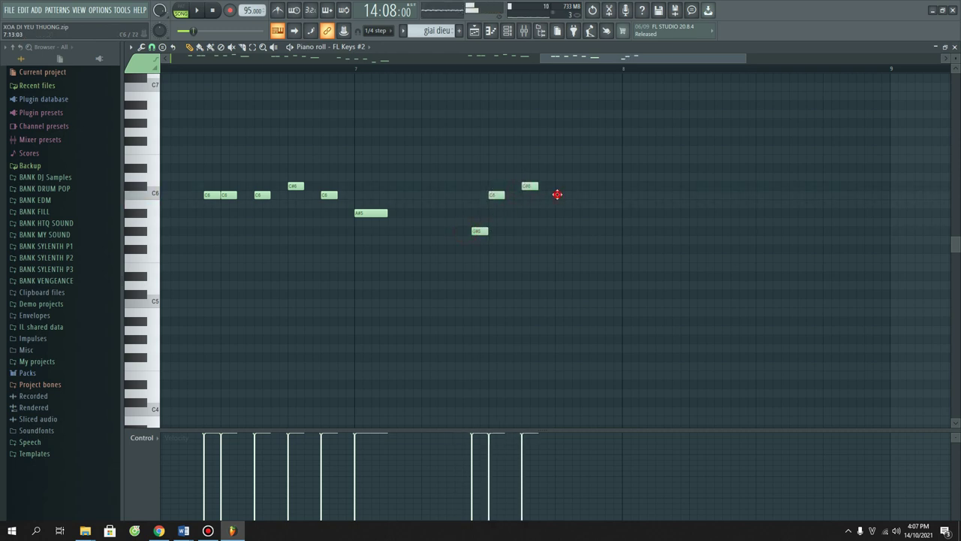
left_click(557, 195)
left_click(591, 231)
left_click(626, 212)
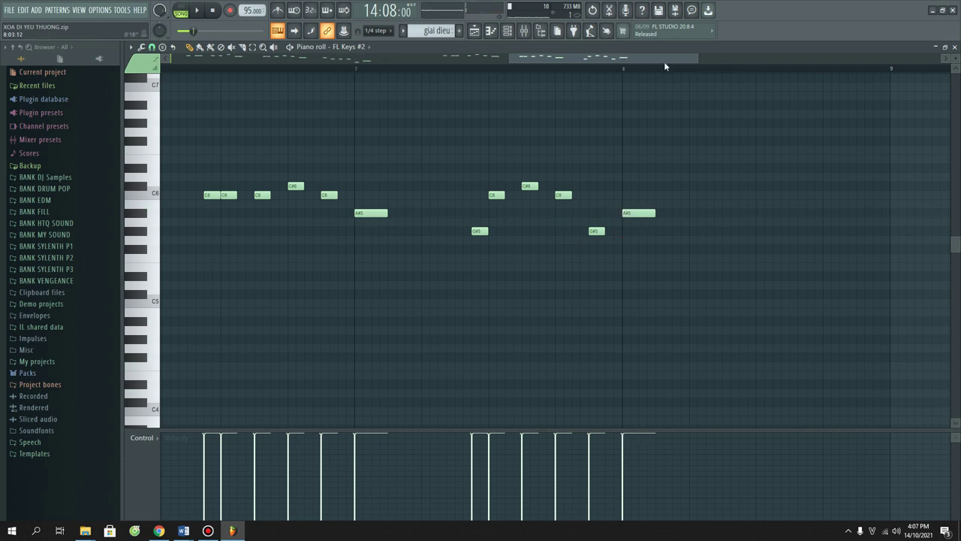
Step: Play back the second phrase from bar 5 through bar 8 against the beat
scroll(665, 67, "down", 4)
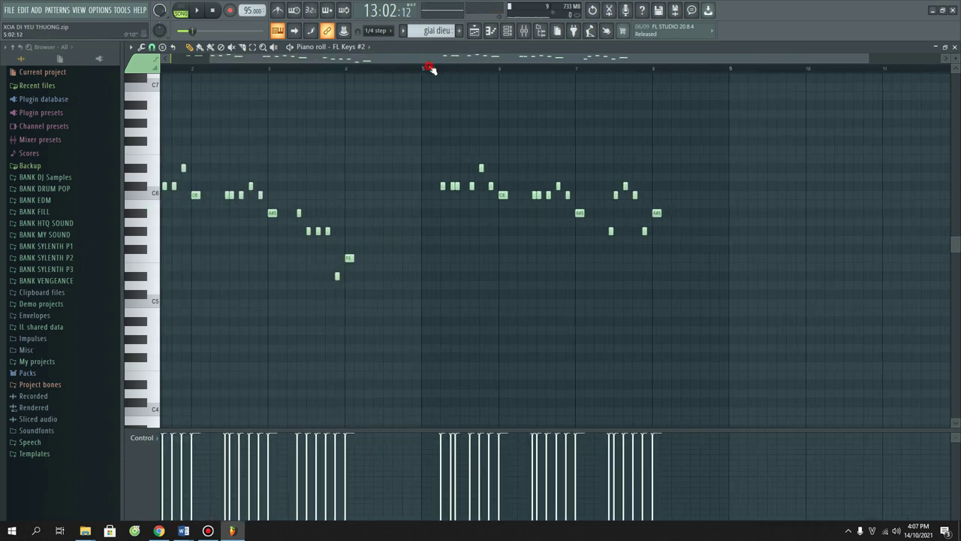
left_click(430, 68)
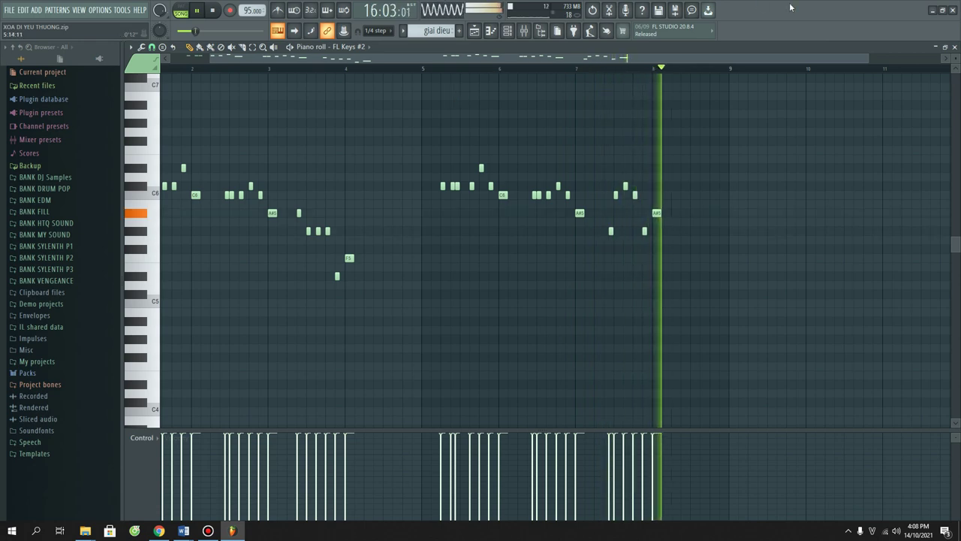
scroll(783, 66, "up", 2)
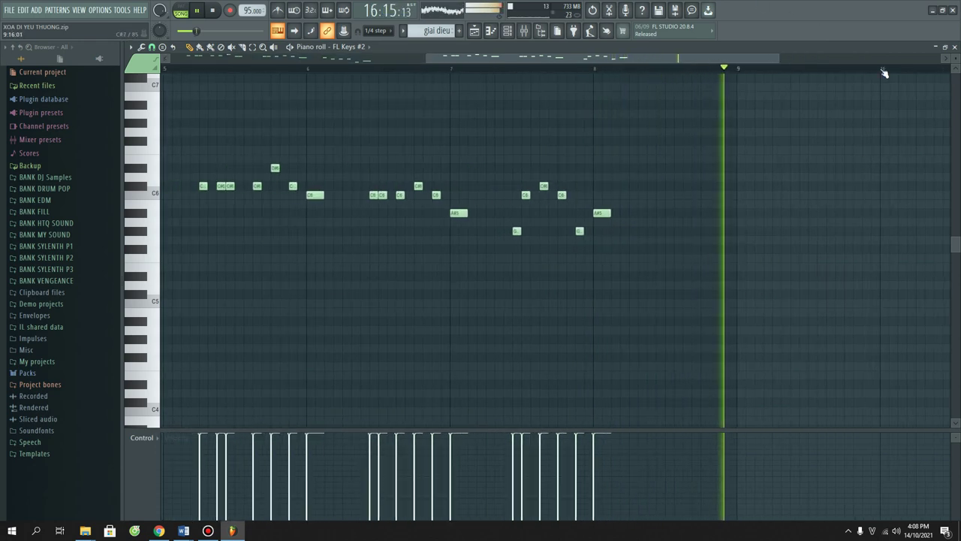
scroll(879, 74, "up", 2)
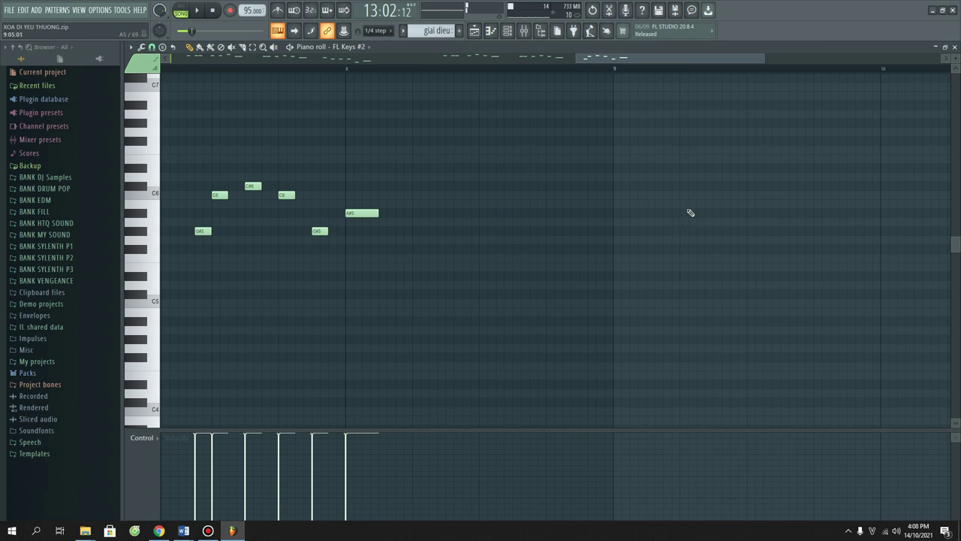
Step: Start the third phrase with one-step F6 notes at steps 5, 7 and 8 of bar 9, and audition them
mouse_move(684, 197)
left_mouse_down()
mouse_move(684, 164)
mouse_move(708, 151)
left_mouse_up()
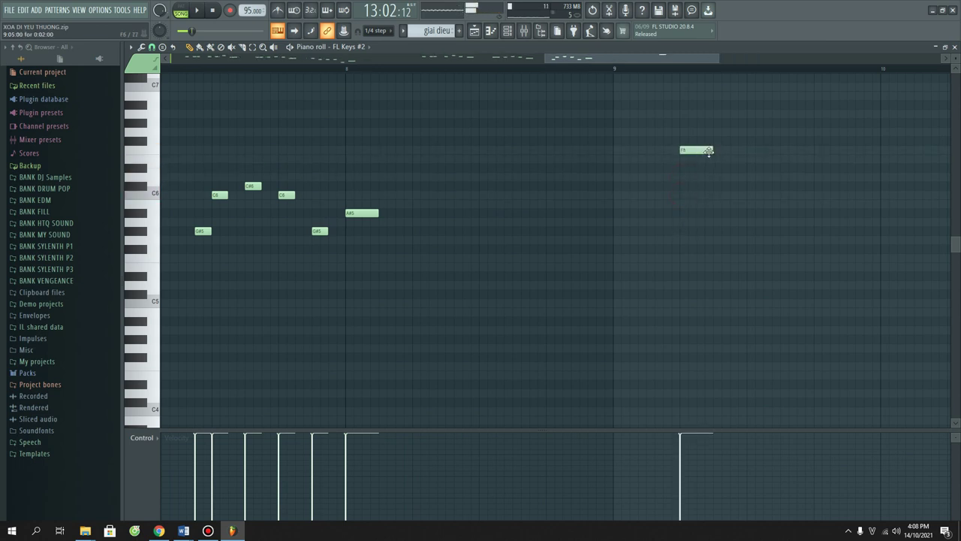
left_click(716, 151)
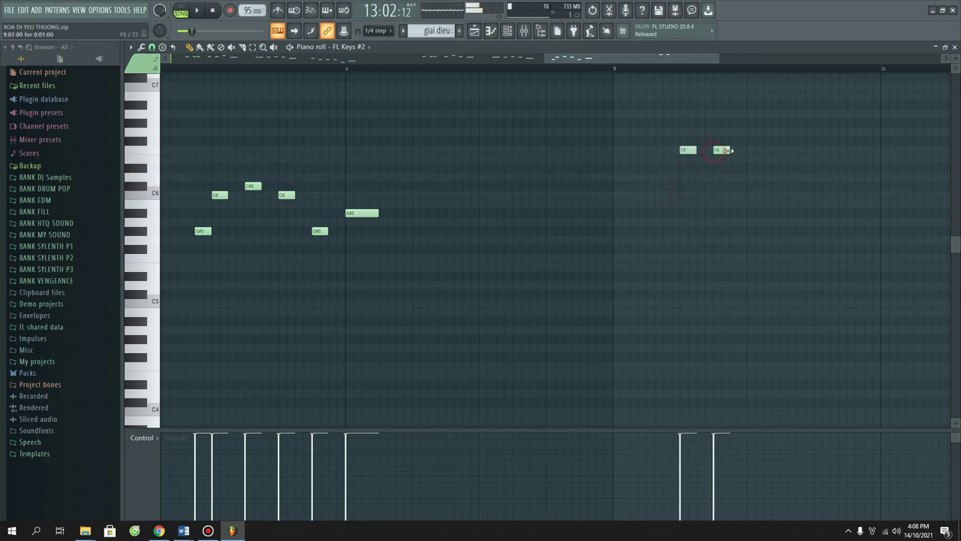
left_click(631, 69)
key("space")
scroll(632, 71, "down", 2)
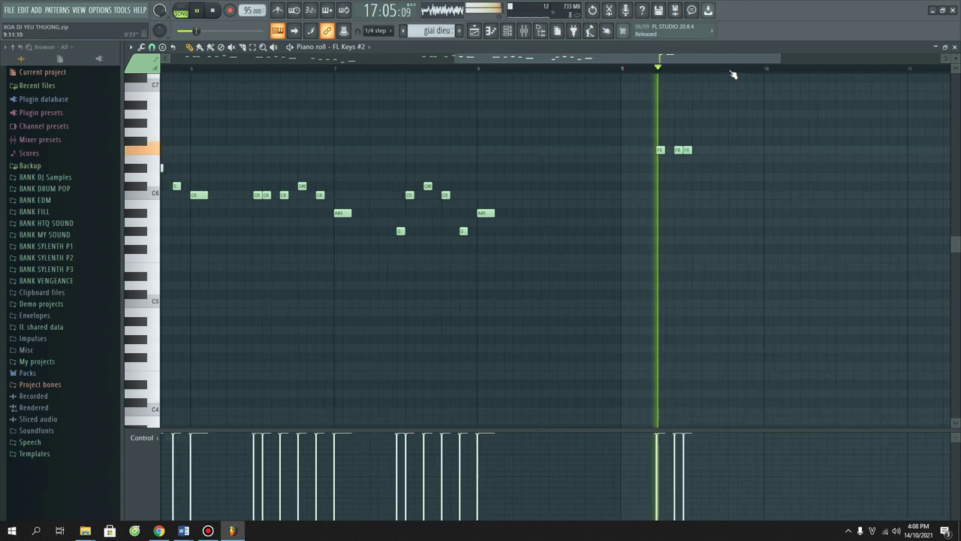
scroll(733, 76, "up", 2)
key("space")
left_click(490, 69)
key("space")
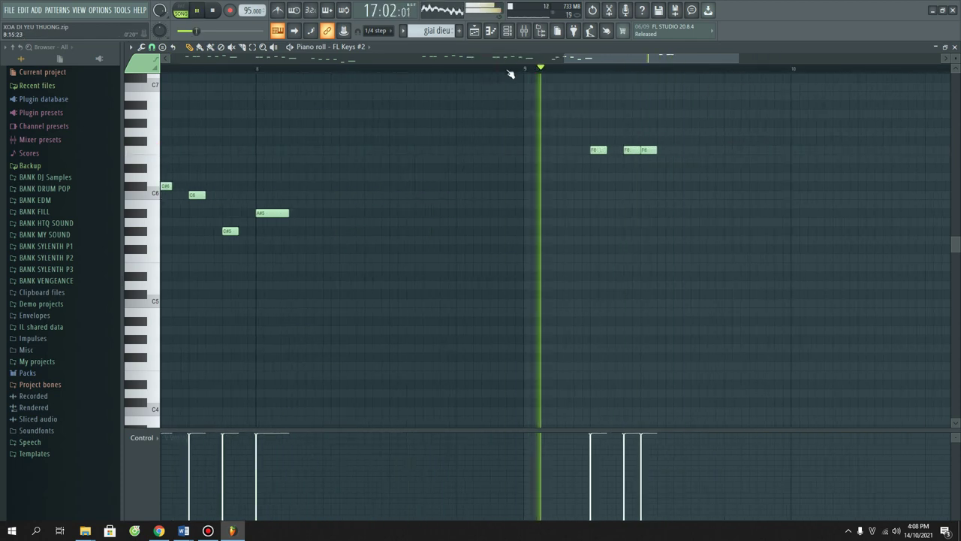
key("space")
Step: Extend bar 9 with D#6, C#6 and F6 at steps 11, 13, 15, and bar 10 with D#6 at 1, 3, 4, C#6 at 7, C6 at 9
left_click(692, 159)
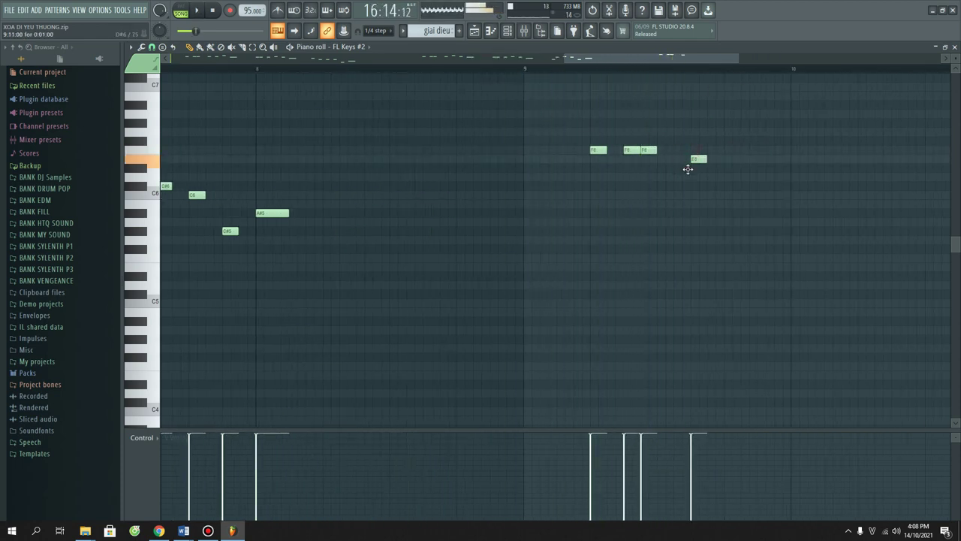
left_click(791, 176)
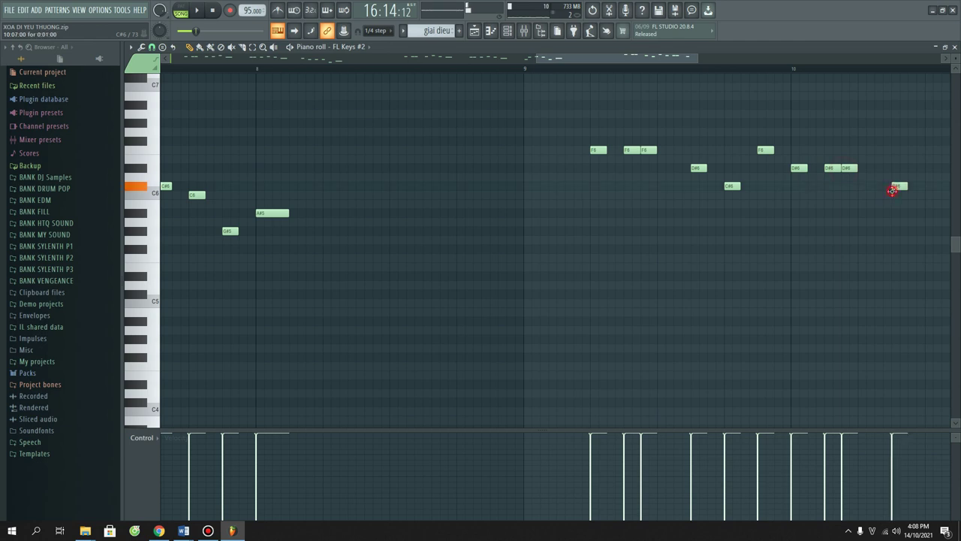
Step: Audition bars 9 and 10, and lengthen the C6 at step 9 of bar 10 to two steps
key("space")
scroll(481, 70, "down", 4)
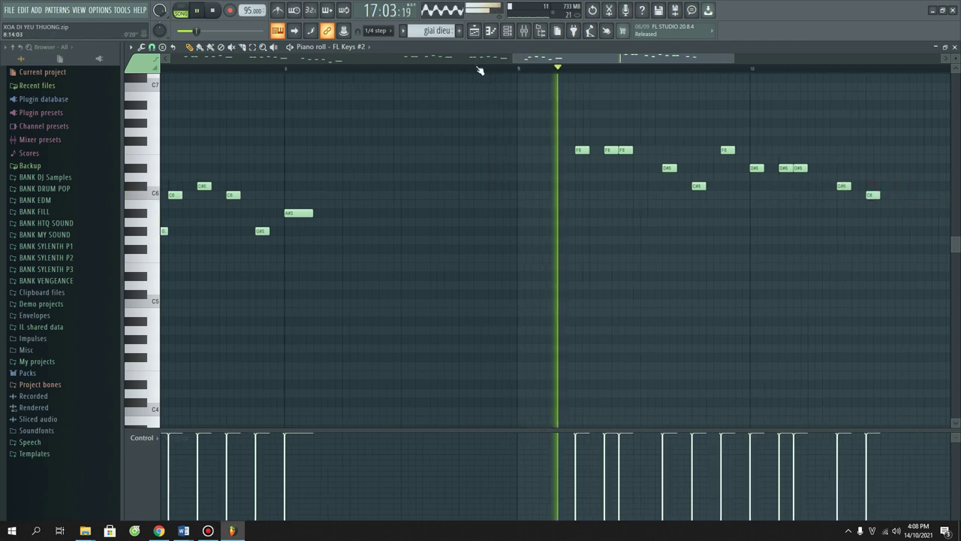
scroll(848, 71, "up", 4)
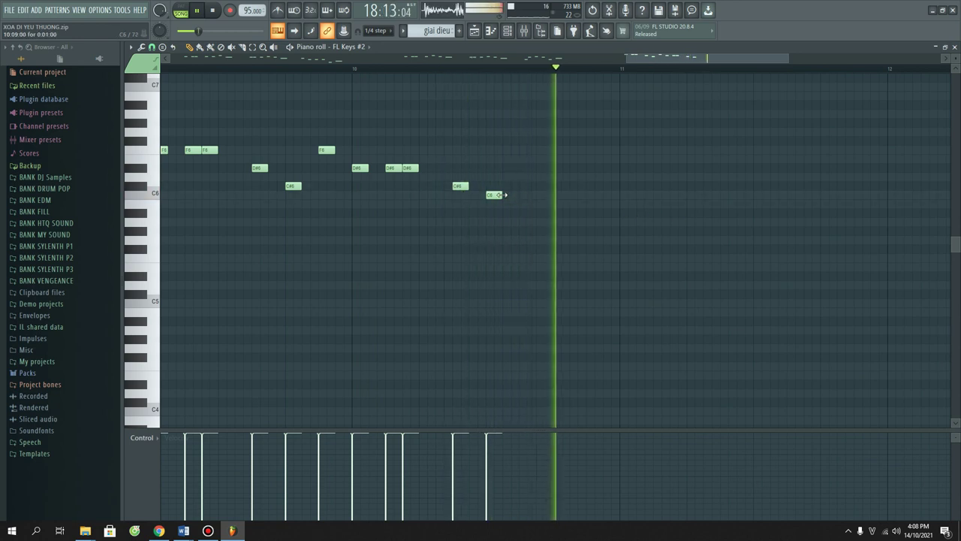
left_click_drag(501, 196, 518, 195)
key("space")
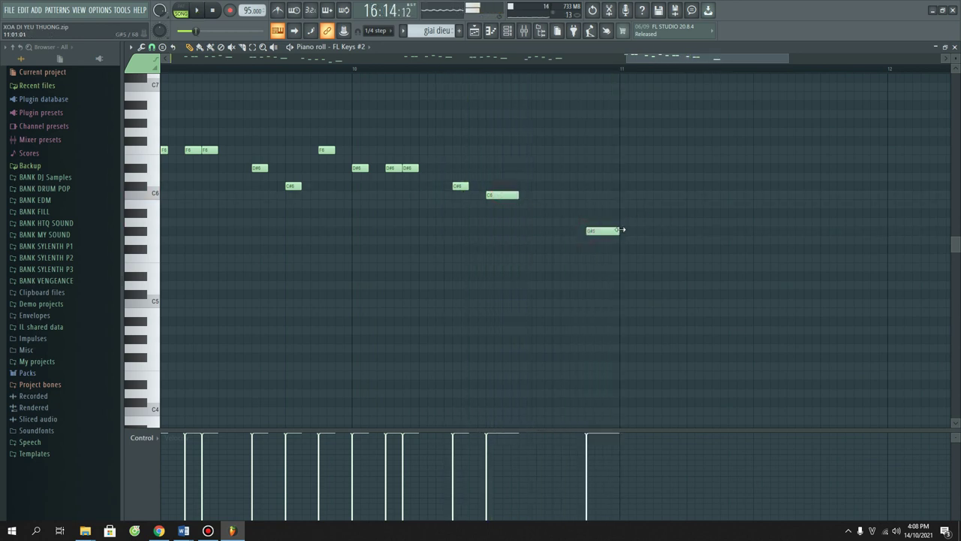
Step: Add one-step G#5 at step 15 of bar 10 and A#5, A#5, C#6, F6 and D#6 at steps 1, 3, 5, 7, 9 of bar 11
left_click(620, 214)
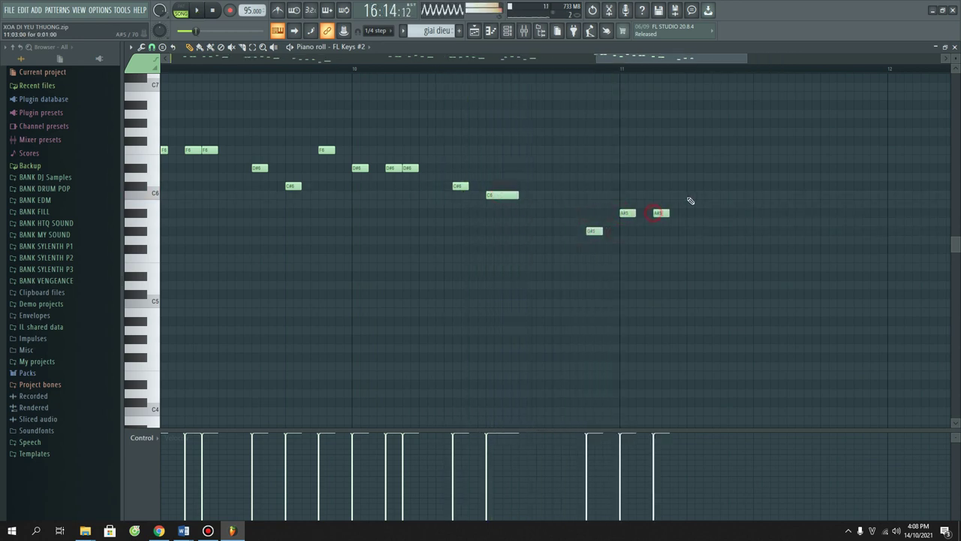
left_click_drag(727, 169, 726, 149)
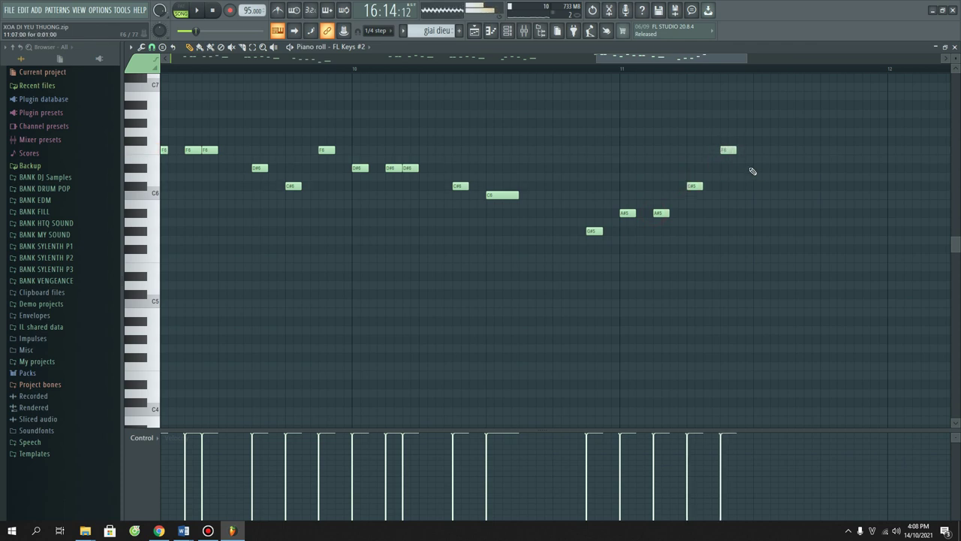
Step: Play back the third phrase from bar 9 into bar 11 against the beat
scroll(538, 76, "down", 5)
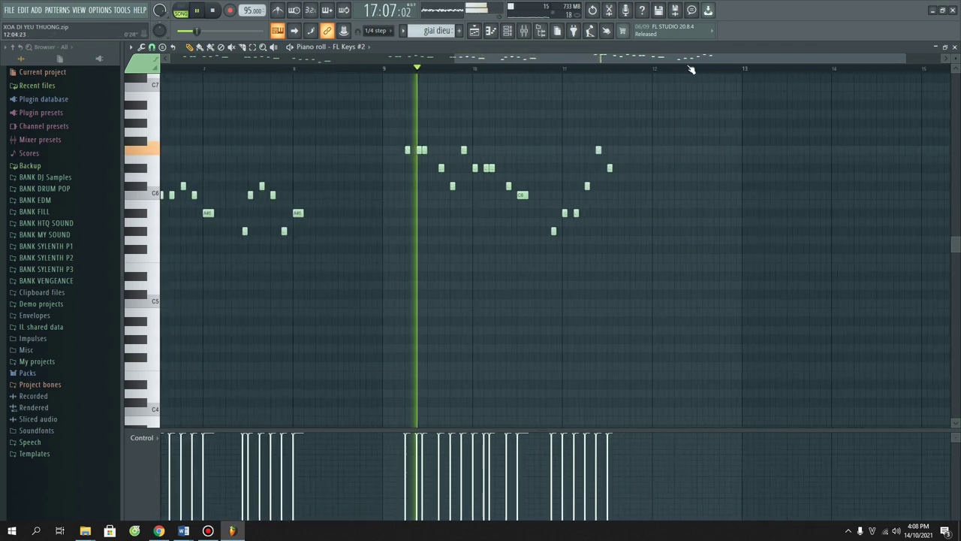
scroll(692, 69, "up", 2)
scroll(664, 93, "up", 2)
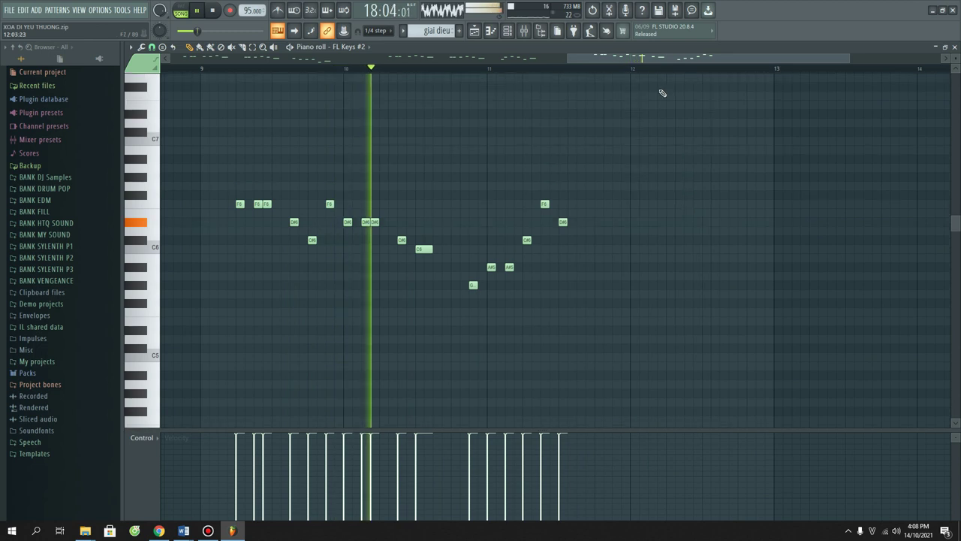
scroll(680, 72, "up", 2)
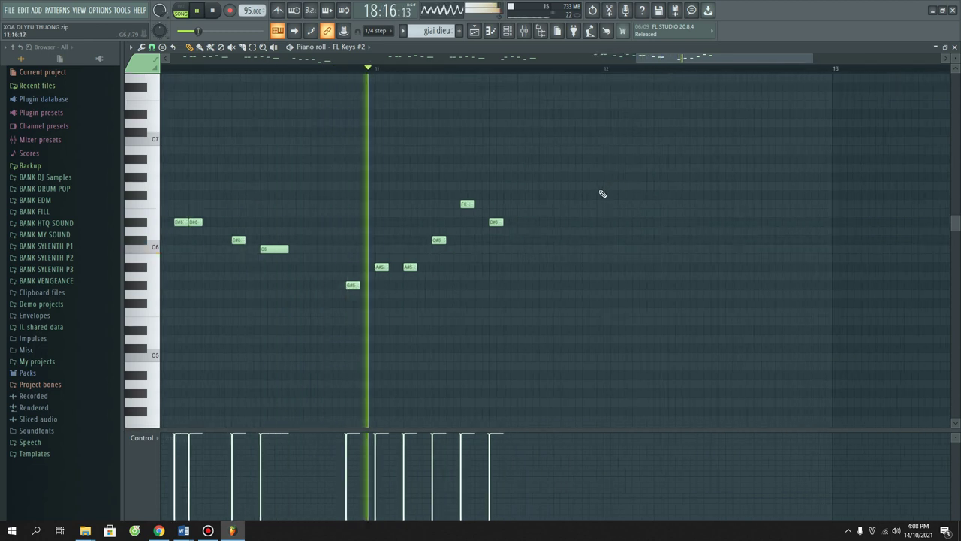
key("space")
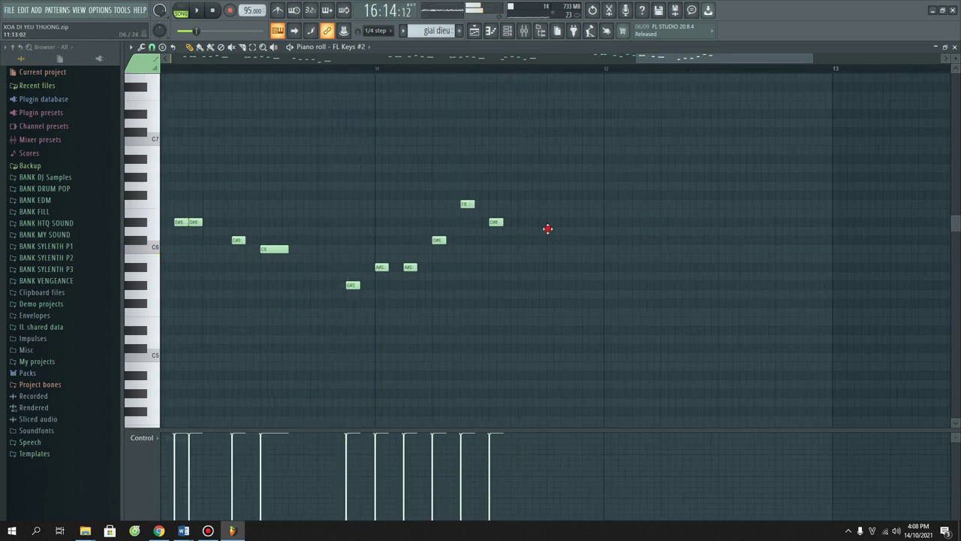
Step: Add C#6 and D#6 at steps 13 and 15 of bar 11, and F6, F6, F6, D#6 and a two-step F6 at steps 1, 3, 4, 7, 9 of bar 12
left_click(549, 223)
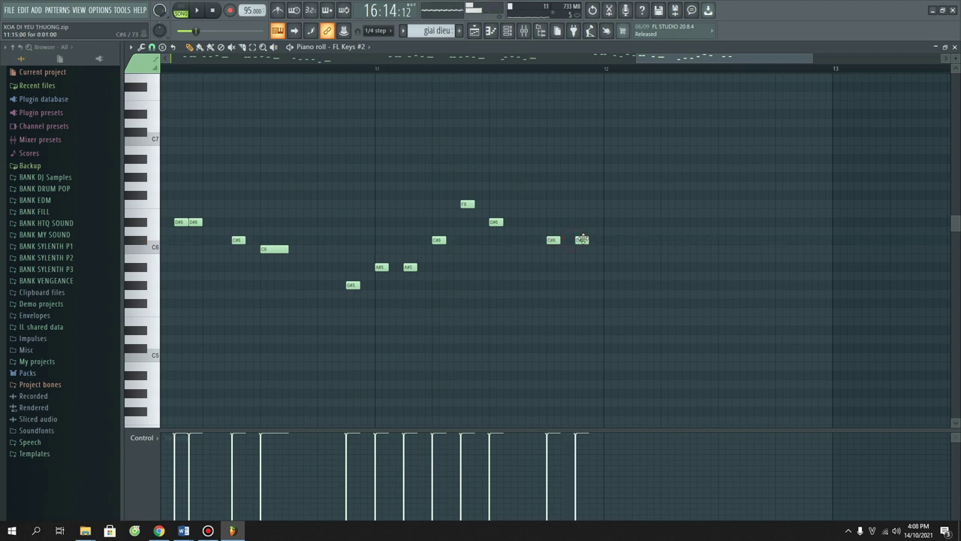
left_click_drag(582, 220, 583, 213)
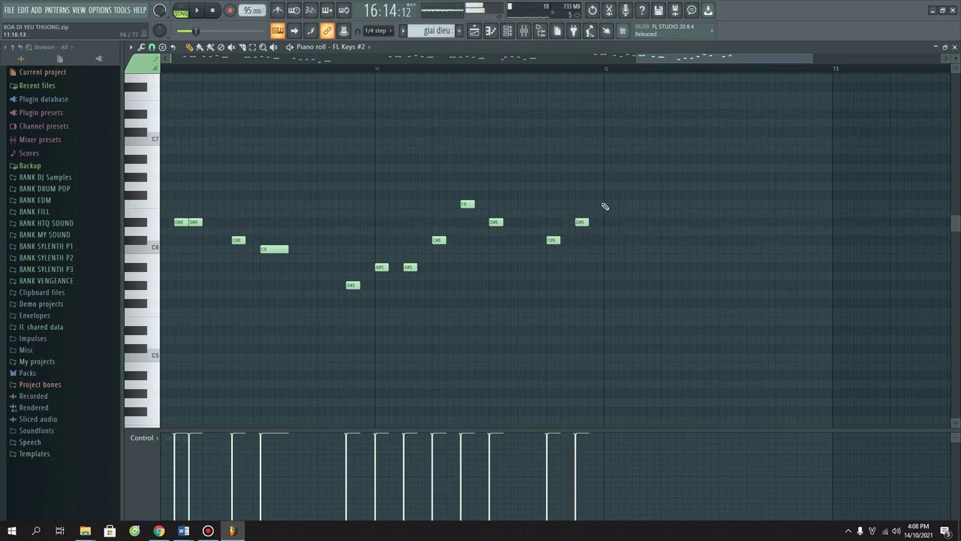
left_click(607, 205)
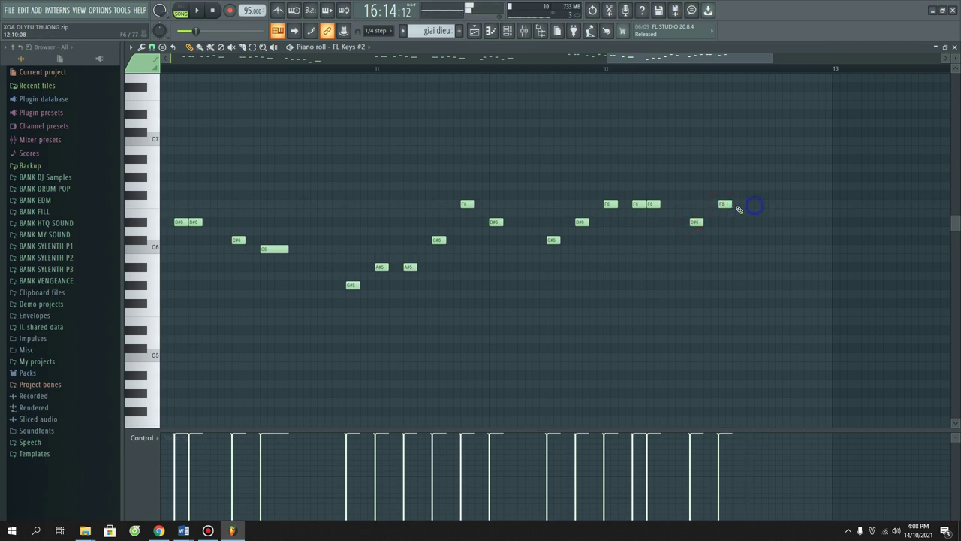
Step: Play back the third phrase from bar 9 through bar 12 against the beat
scroll(775, 72, "down", 4)
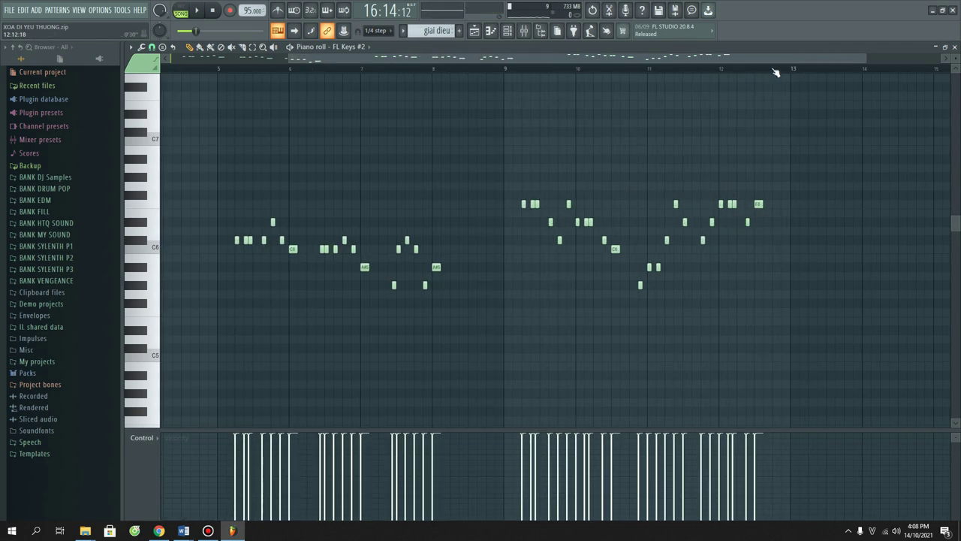
left_click(554, 70)
key("space")
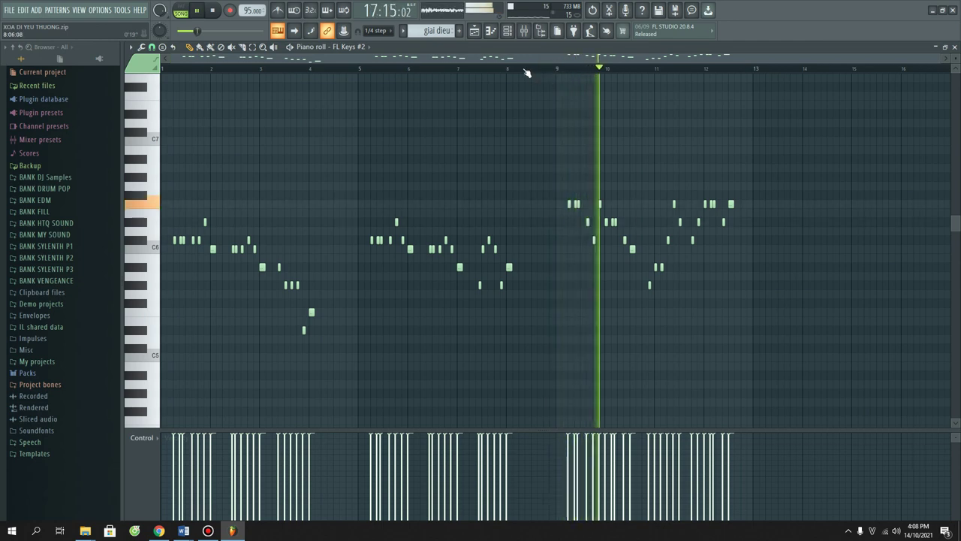
scroll(921, 73, "up", 3)
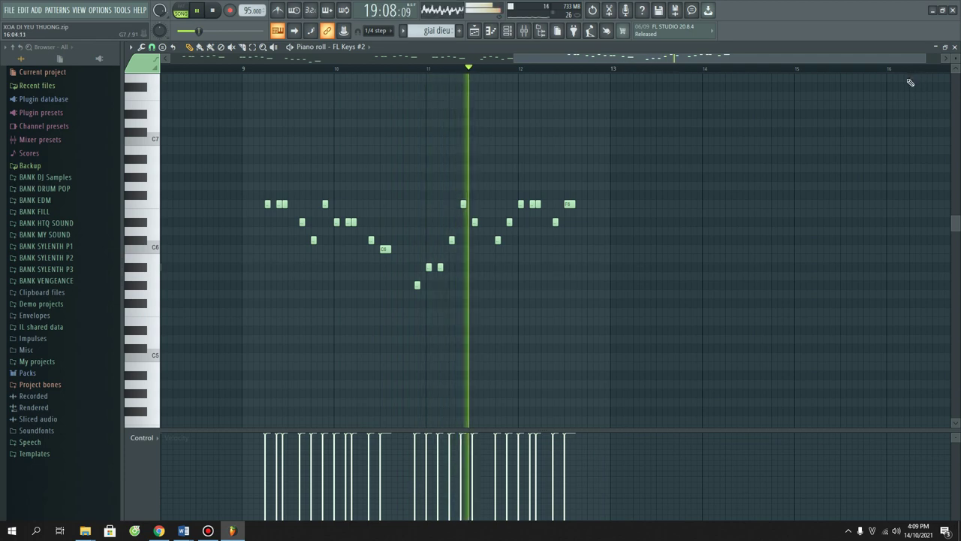
scroll(783, 76, "up", 2)
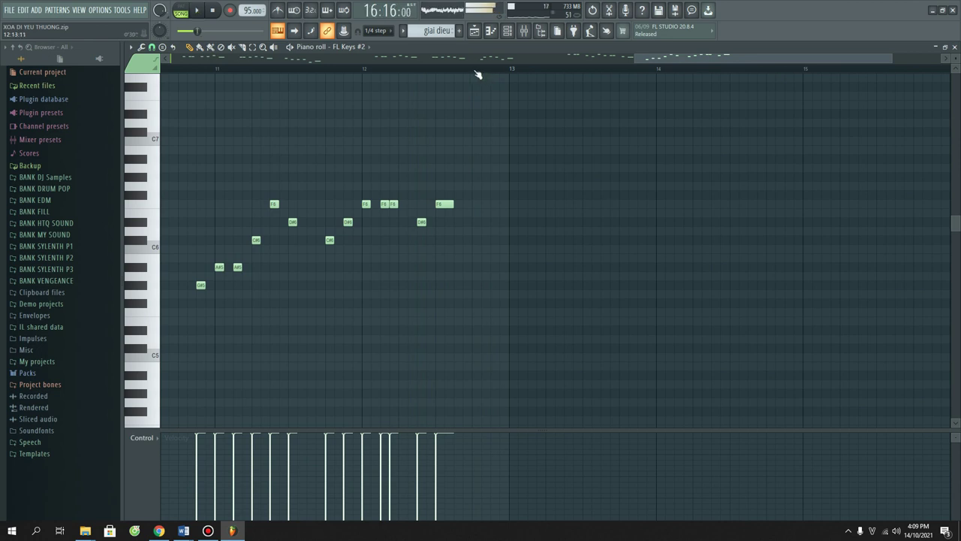
Step: Shorten the F6 at step 9 of bar 12 to one step, and add F6, D#6, C6 at steps 11, 13, 15 and C#6 at bar 13's start
scroll(467, 72, "up", 2)
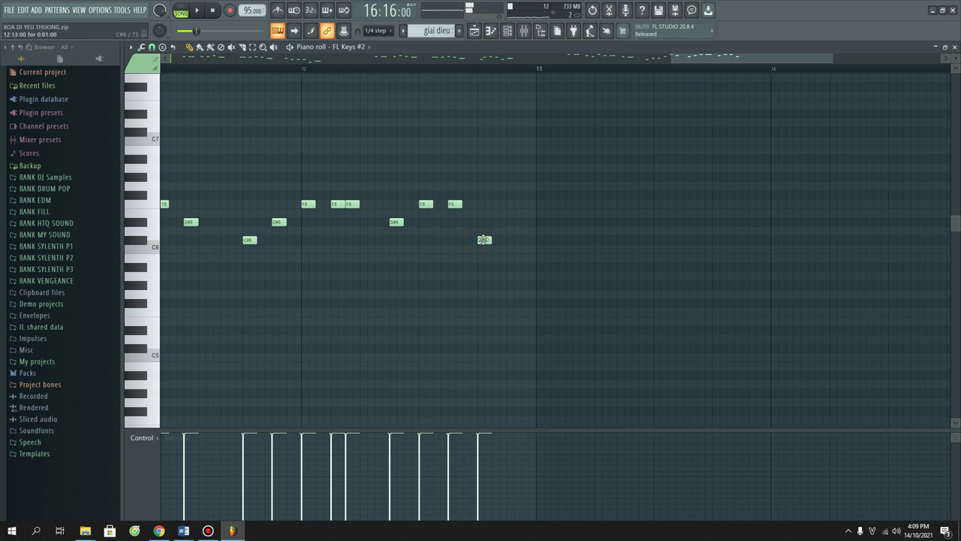
mouse_move(513, 258)
left_mouse_down()
mouse_move(514, 241)
mouse_move(512, 252)
left_mouse_up()
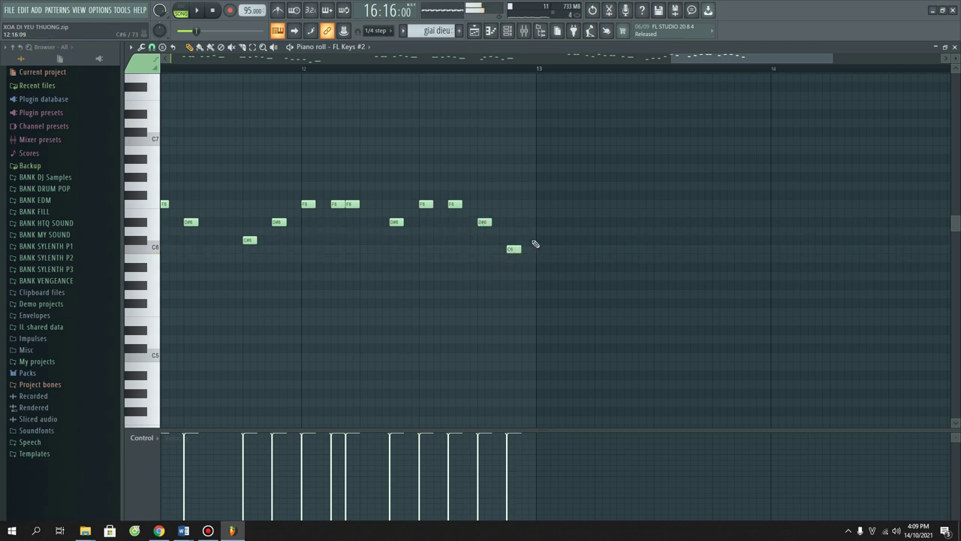
left_click(538, 240)
Step: Audition bar 12 repeatedly to check how its closing notes lead into bar 13
left_click(419, 71)
key("space")
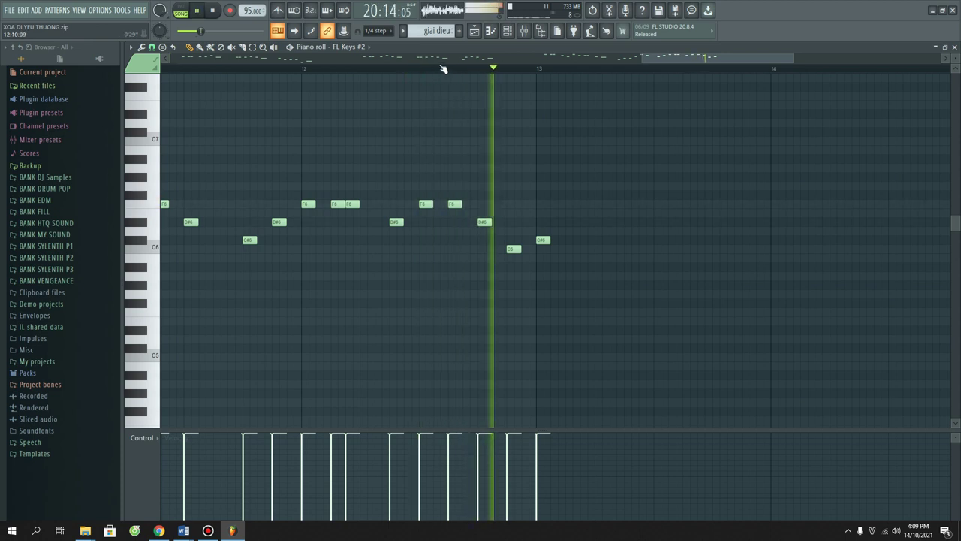
key("space")
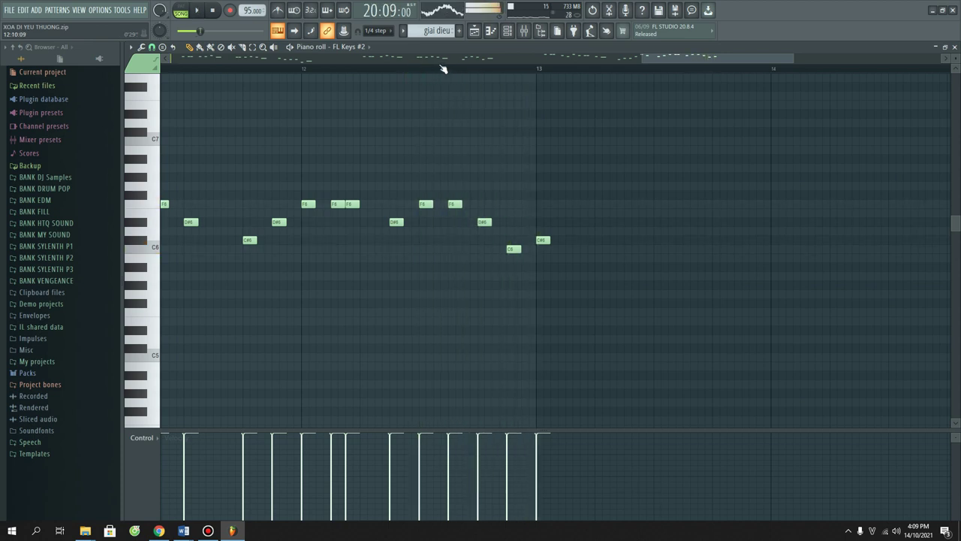
left_click(307, 71)
key("space")
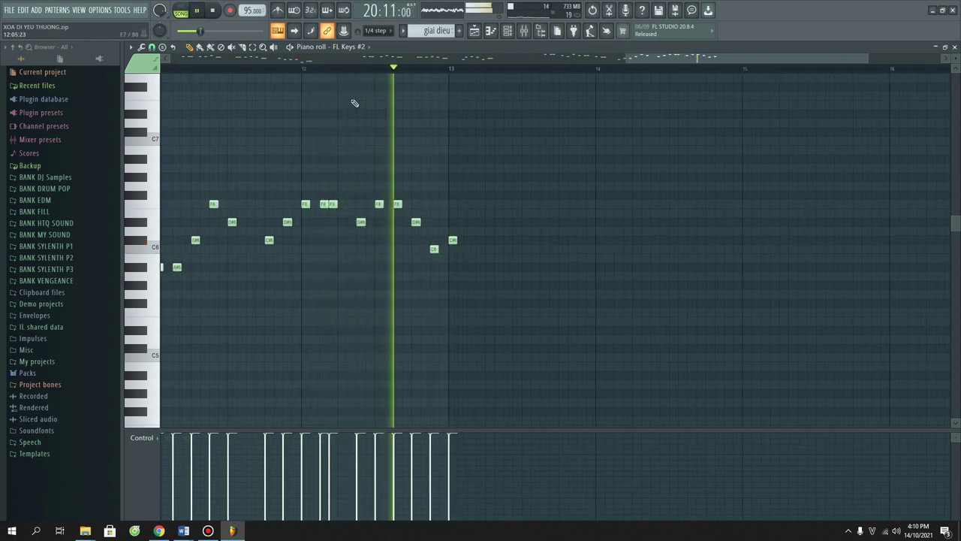
key("space")
left_click(306, 69)
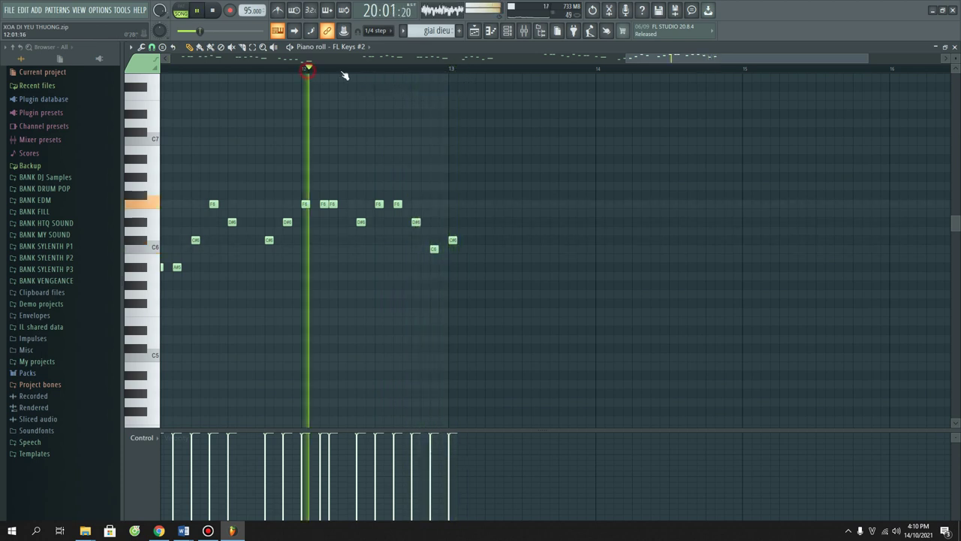
key("space")
scroll(506, 73, "up", 2)
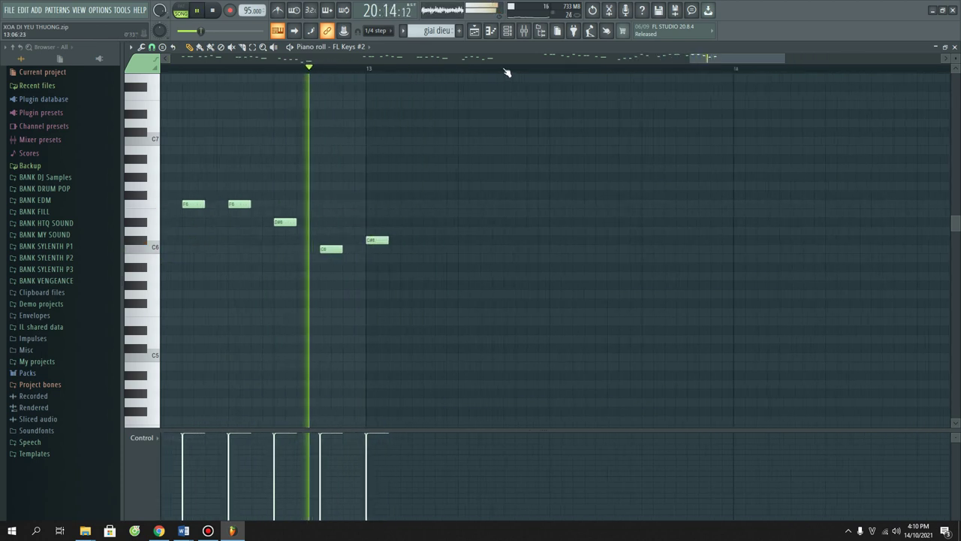
key("space")
Step: Add one-step C6 and C#6 at steps 3 and 5 of bar 13, and play back the passage leading into them
left_click(415, 244)
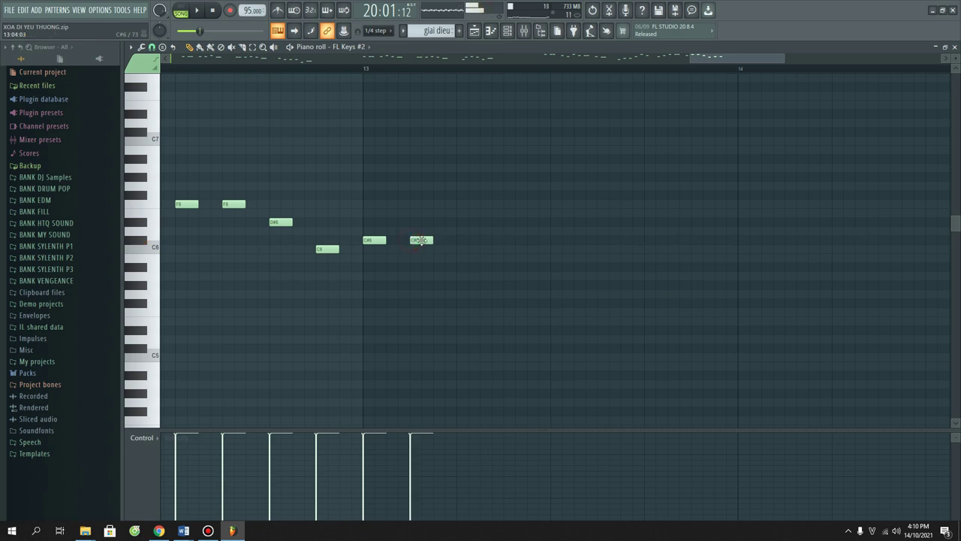
left_click_drag(415, 242, 422, 249)
left_click(461, 240)
key("space")
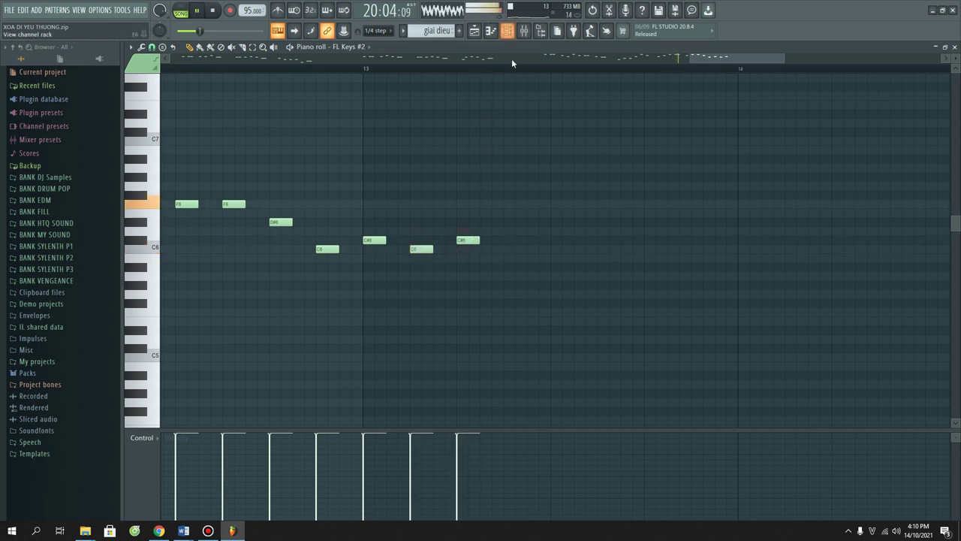
scroll(512, 59, "down", 2)
scroll(518, 71, "up", 2)
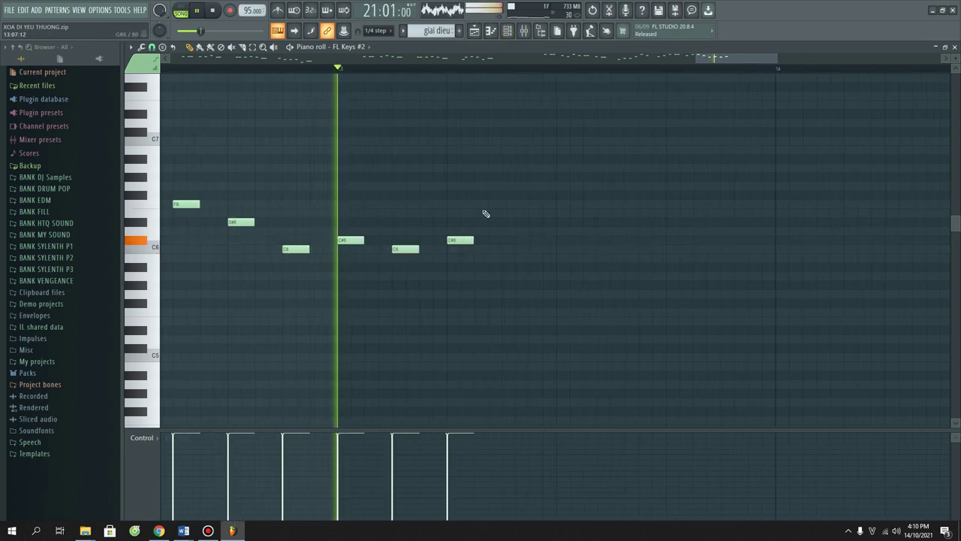
key("space")
Step: Move the C#6 at step 5 of bar 13 to step 4, add another C#6 at step 7, and audition the passage
left_click_drag(459, 239, 434, 239)
key("space")
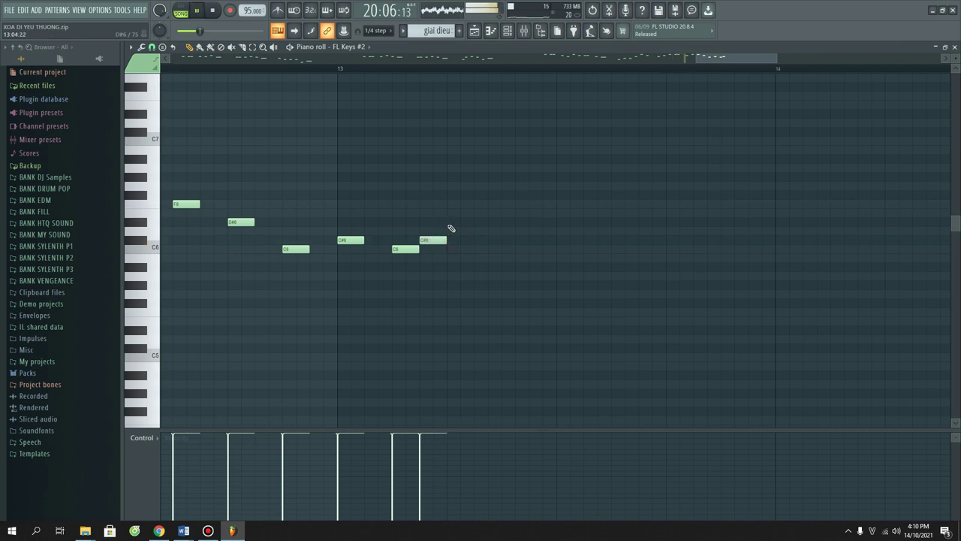
key("space")
left_click(504, 240)
key("space")
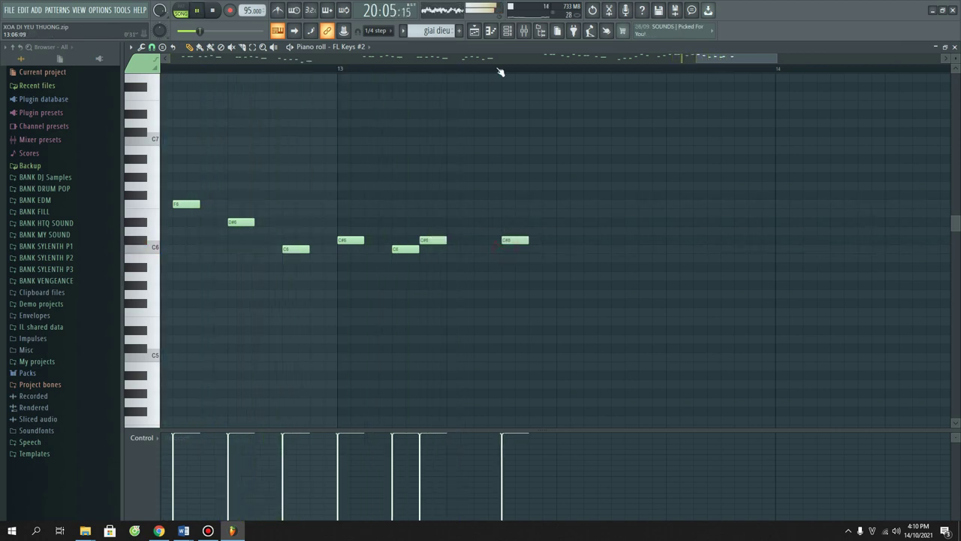
scroll(501, 73, "down", 4)
scroll(501, 72, "up", 3)
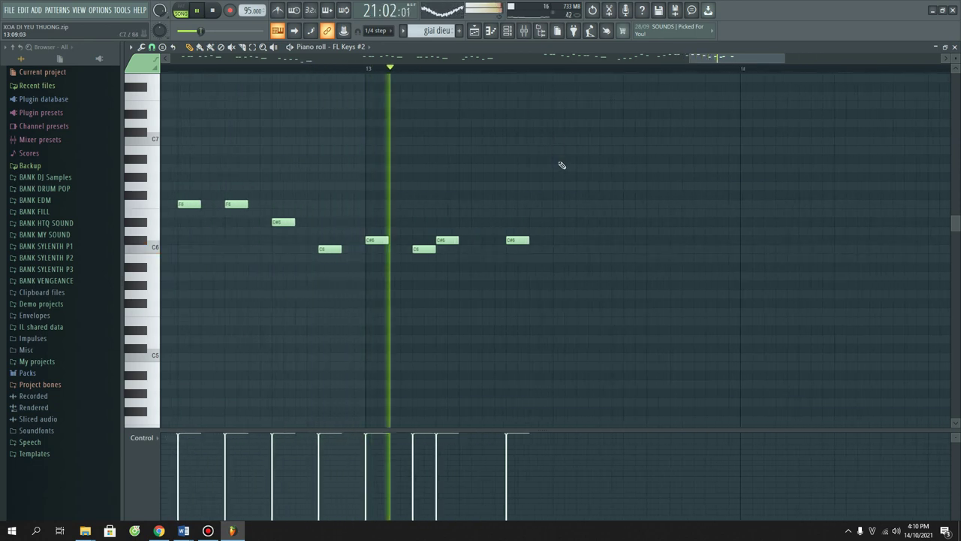
key("space")
Step: Move the C#6 at step 7 of bar 13 to step 6, add an A#6 at step 9, and audition the bar
left_click_drag(511, 239, 488, 239)
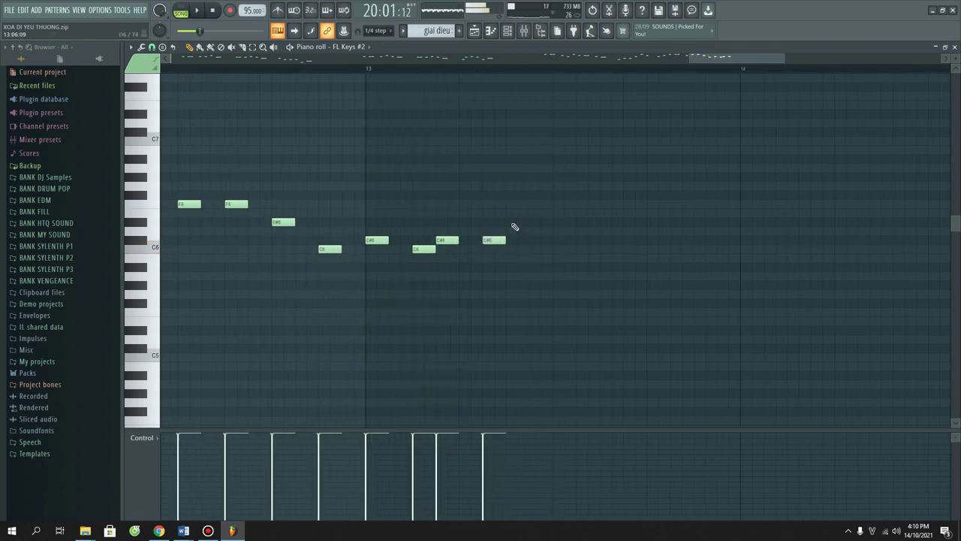
left_click_drag(564, 170, 564, 159)
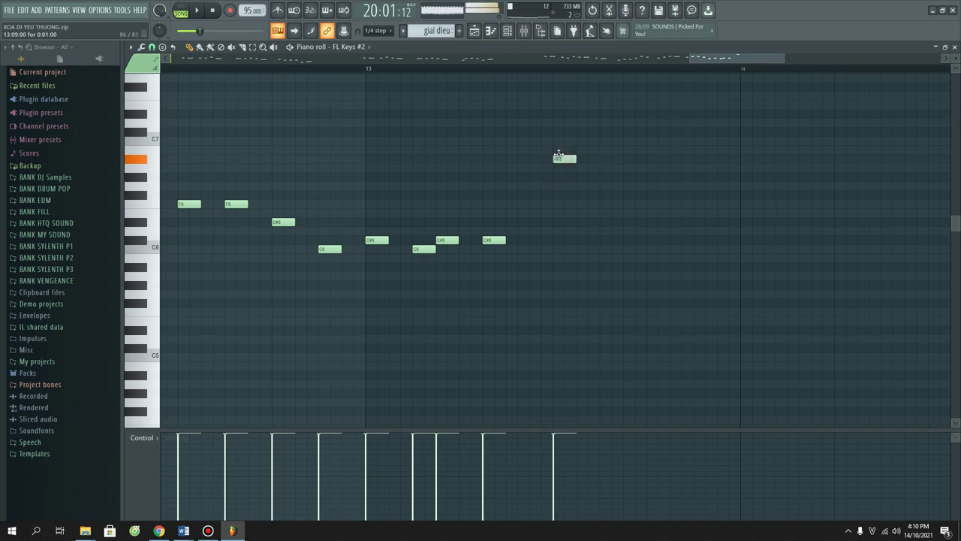
key("space")
left_click(321, 70)
scroll(330, 74, "down", 2)
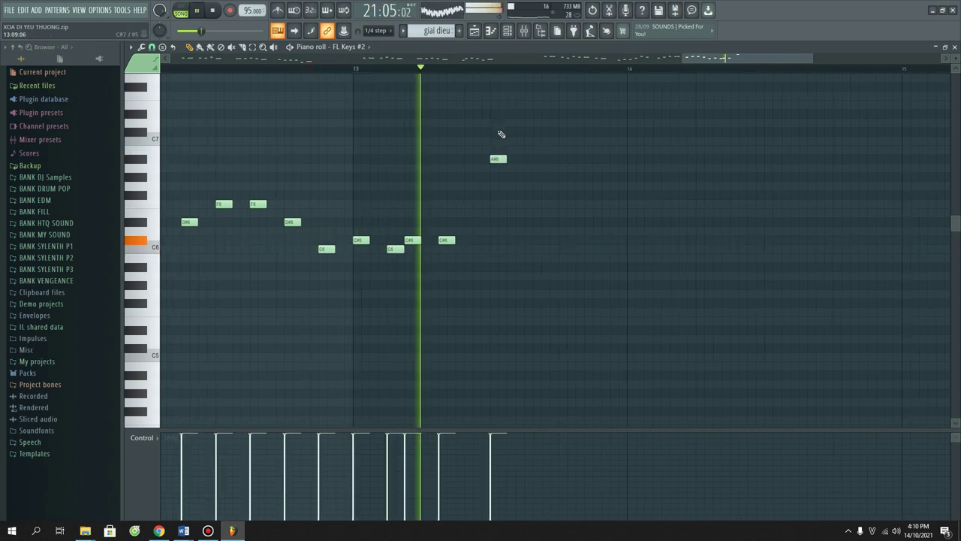
key("space")
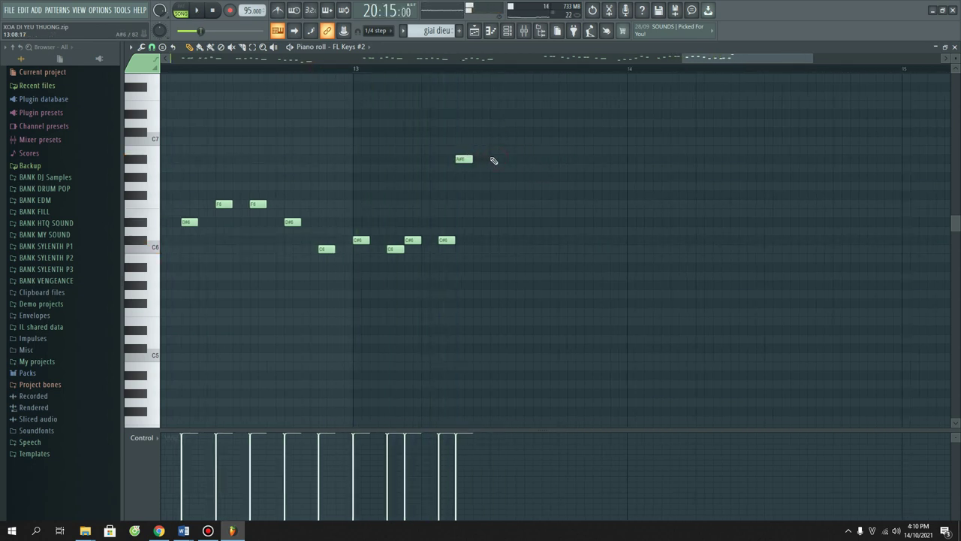
Step: Move the A#6 in bar 13 to step 7, add a second A#6 at step 9, and play them back
left_click(493, 159)
key("space")
scroll(554, 76, "up", 1)
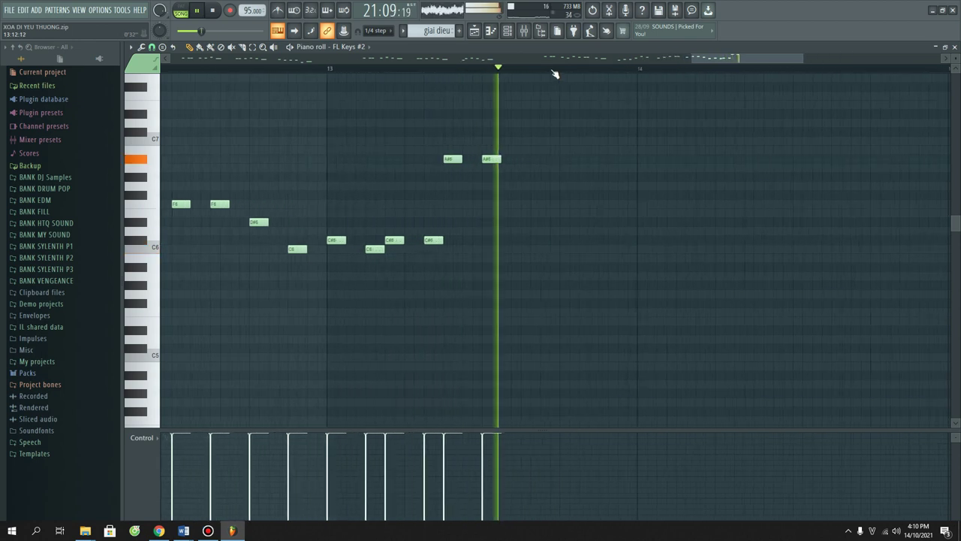
key("space")
Step: Play back the melody from bar 12 to the end of bar 13
scroll(553, 74, "down", 2)
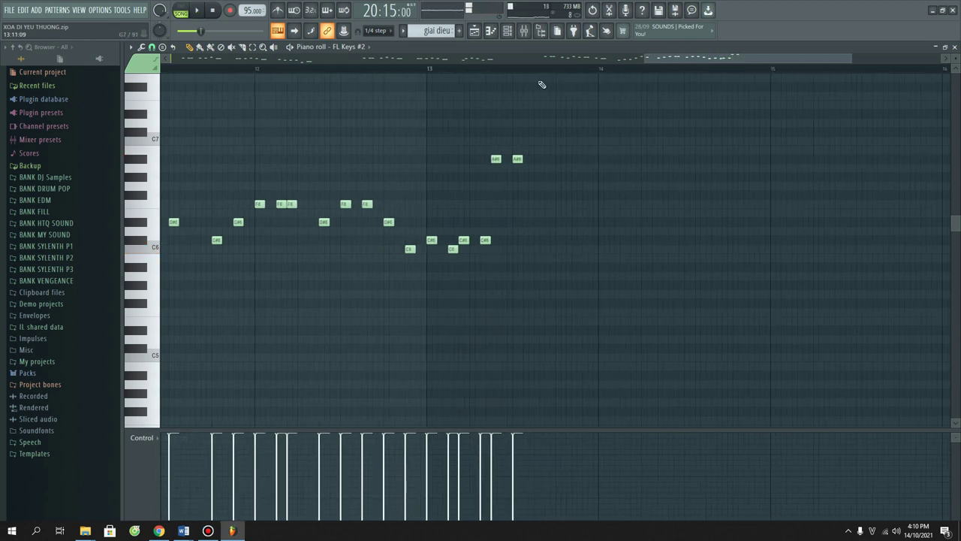
scroll(543, 76, "down", 2)
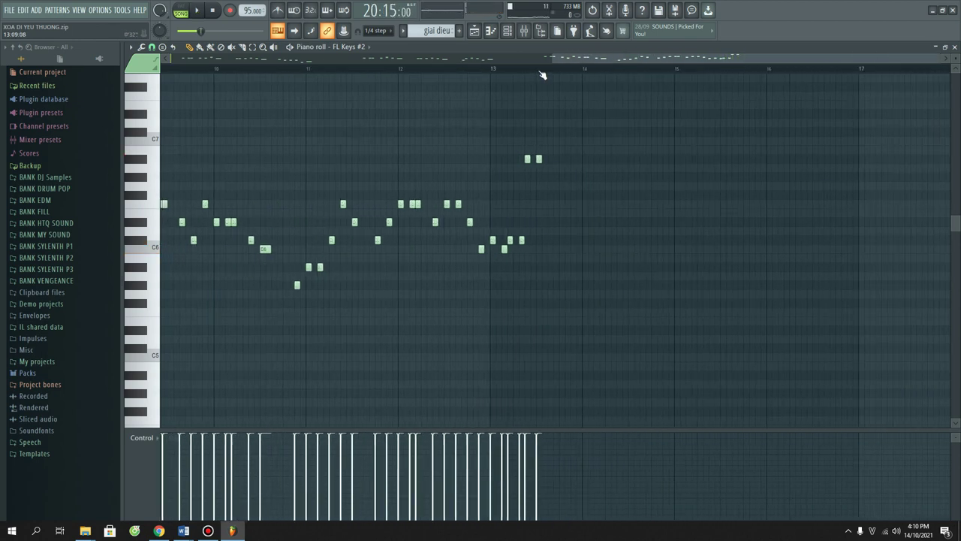
scroll(543, 76, "down", 1)
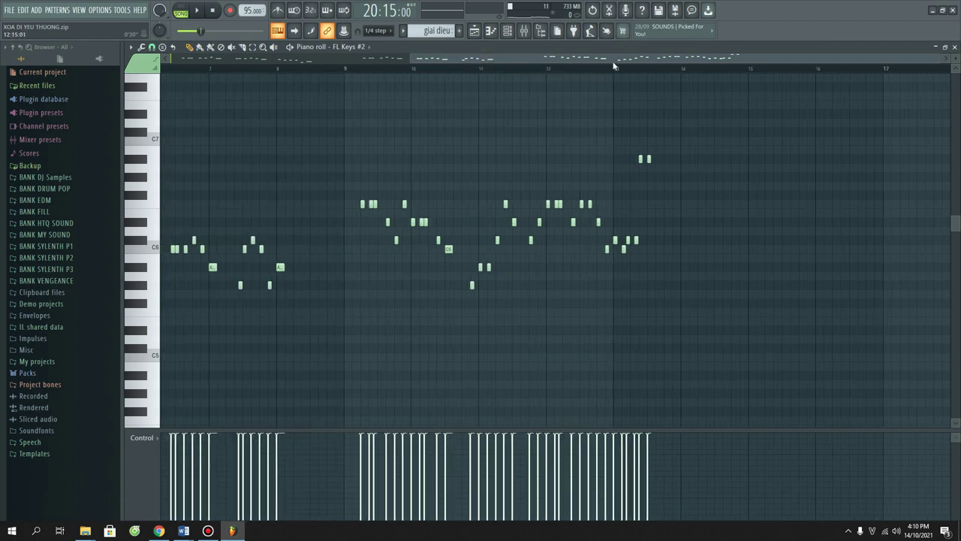
scroll(657, 74, "up", 2)
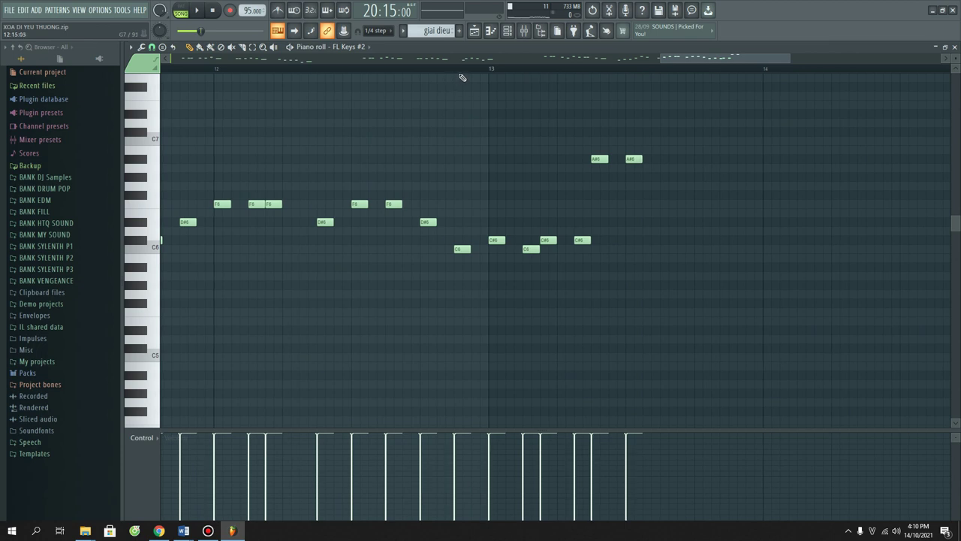
left_click(310, 71)
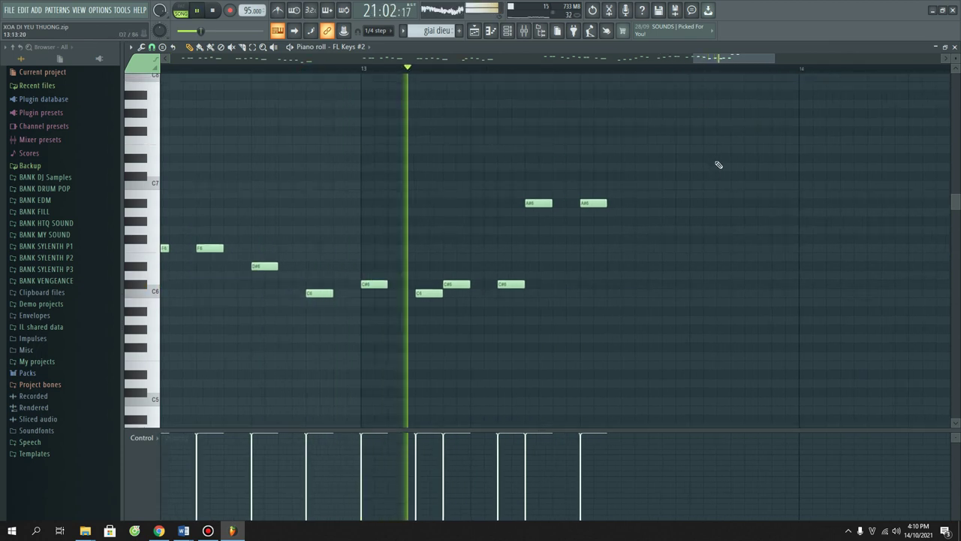
scroll(736, 184, "up", 2)
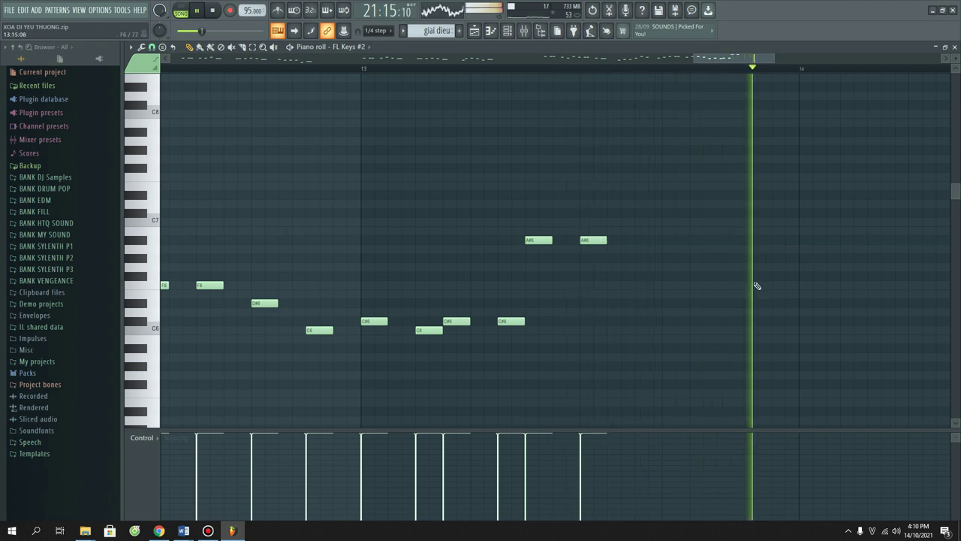
key("space")
Step: Add A#5 at steps 15 and 16 of bar 13 and C6, A#5, C6 at steps 1, 3, 4 of bar 14, auditioning them
left_click(746, 339)
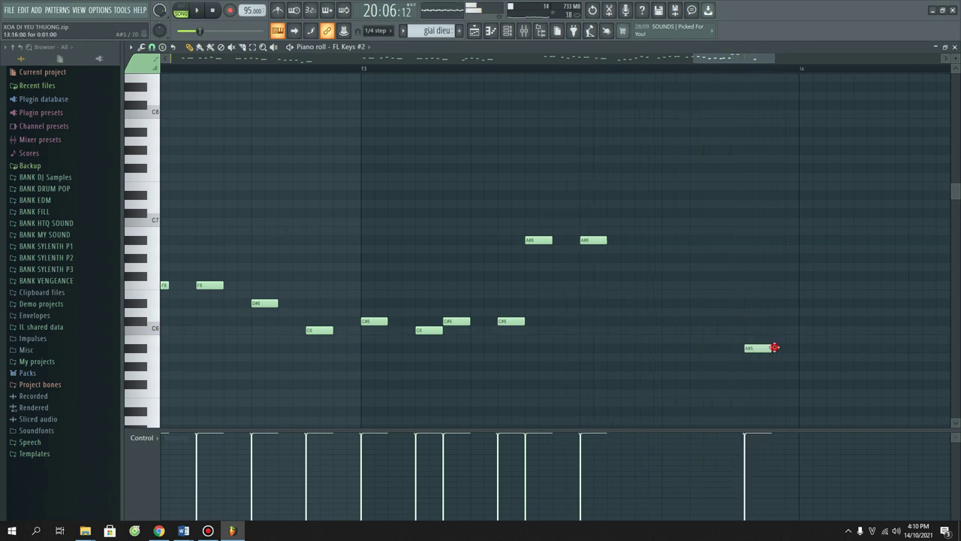
left_click(778, 348)
left_click(802, 330)
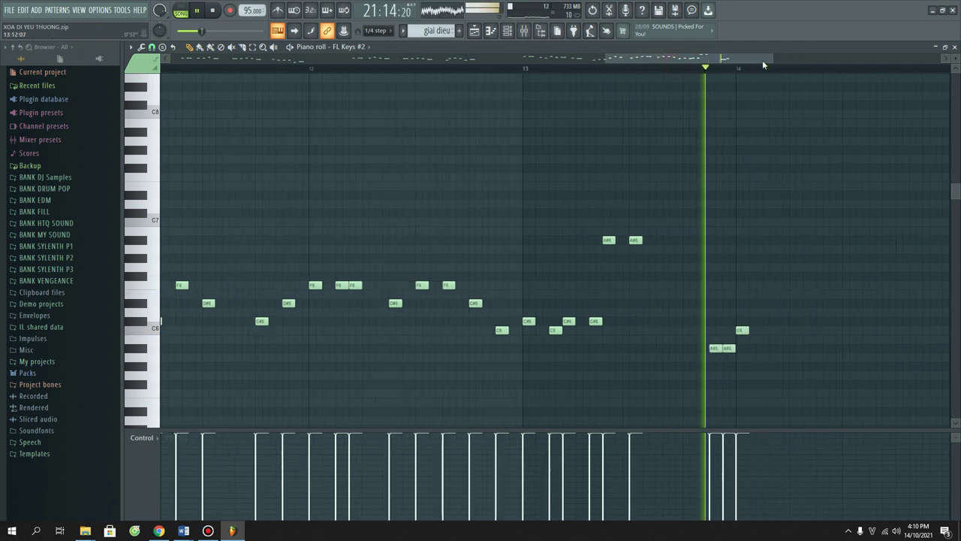
key("space")
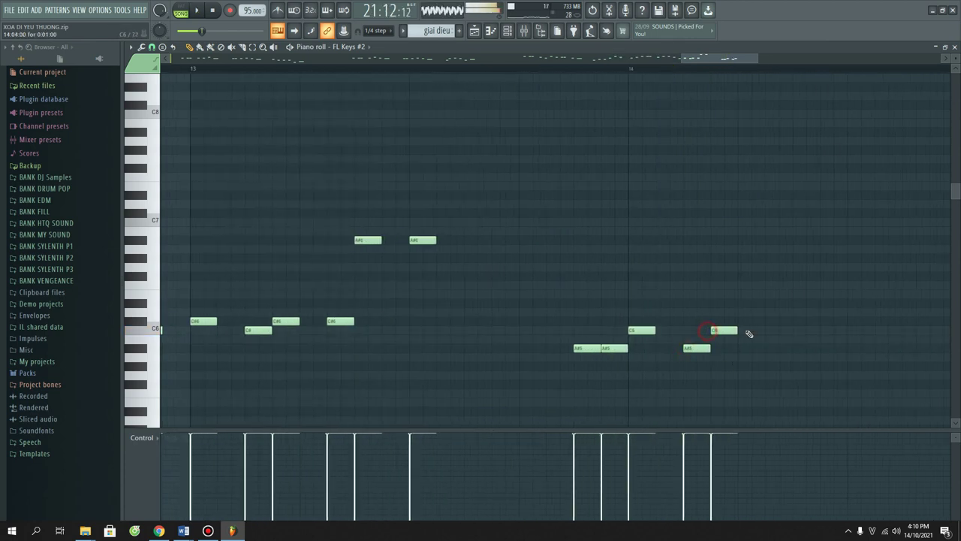
key("space")
key("space")
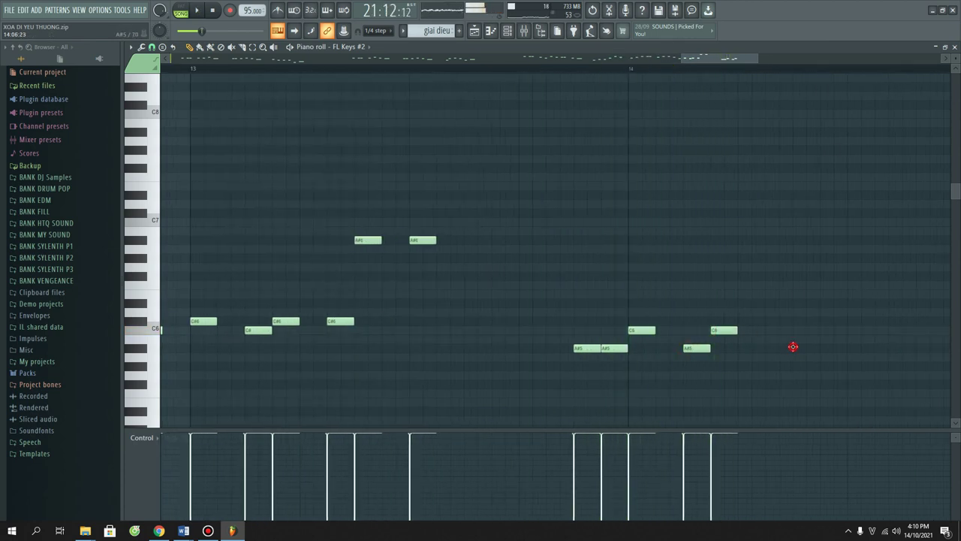
Step: Add a one-step C6 at step 7 of bar 14 and audition the passage from bar 13
left_click_drag(797, 348, 794, 332)
key("space")
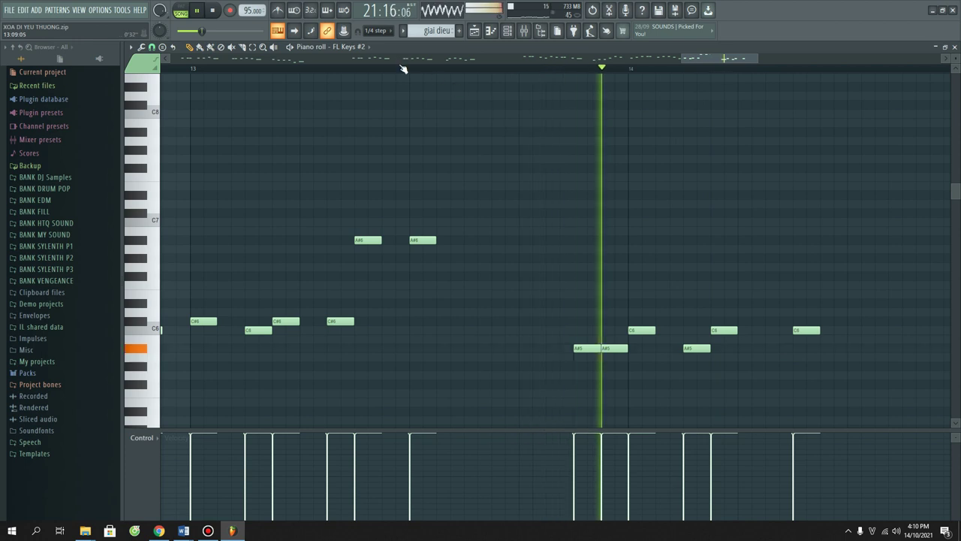
scroll(403, 67, "down", 2)
scroll(734, 61, "up", 2)
key("space")
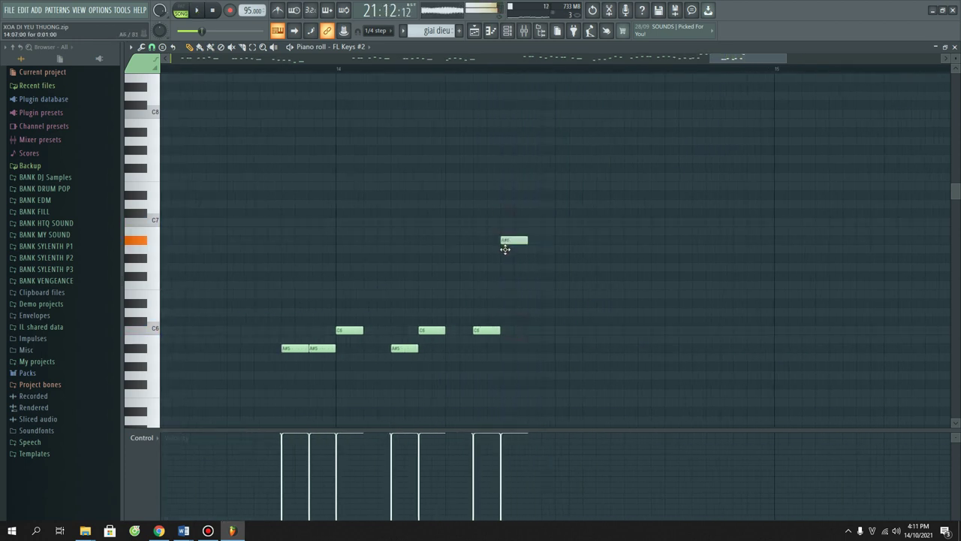
Step: Set the note at step 7 of bar 14 to G#6, add another G#6 at step 9, and audition them
left_click(555, 258)
key("space")
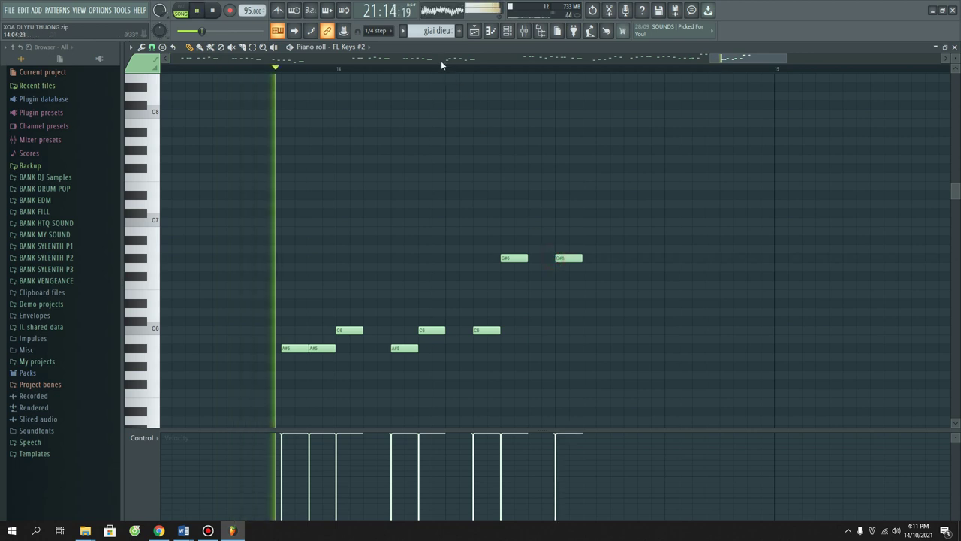
scroll(446, 67, "down", 3)
scroll(543, 148, "down", 3)
scroll(510, 75, "up", 2)
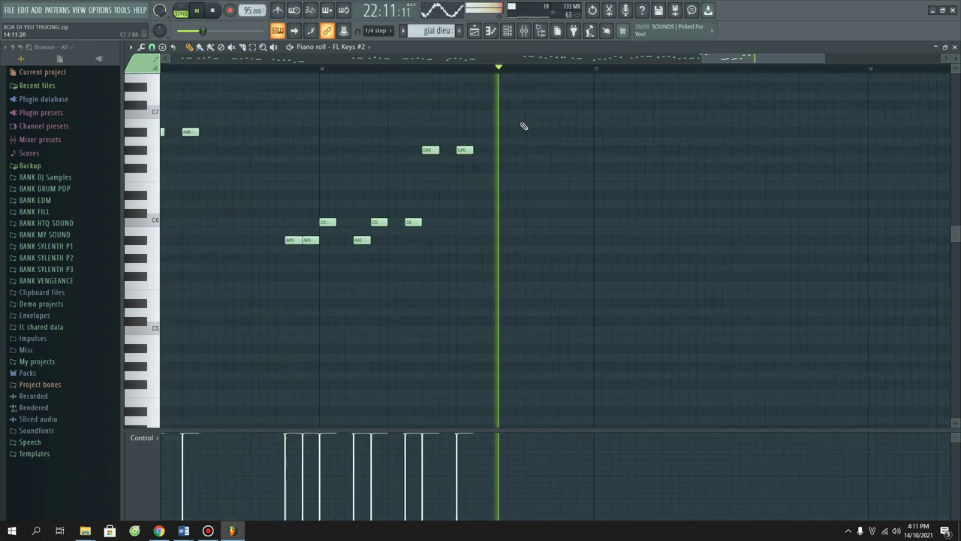
key("space")
Step: Add one-step F6 notes at steps 13 and 15 of bar 14 and audition the phrase
left_click(527, 222)
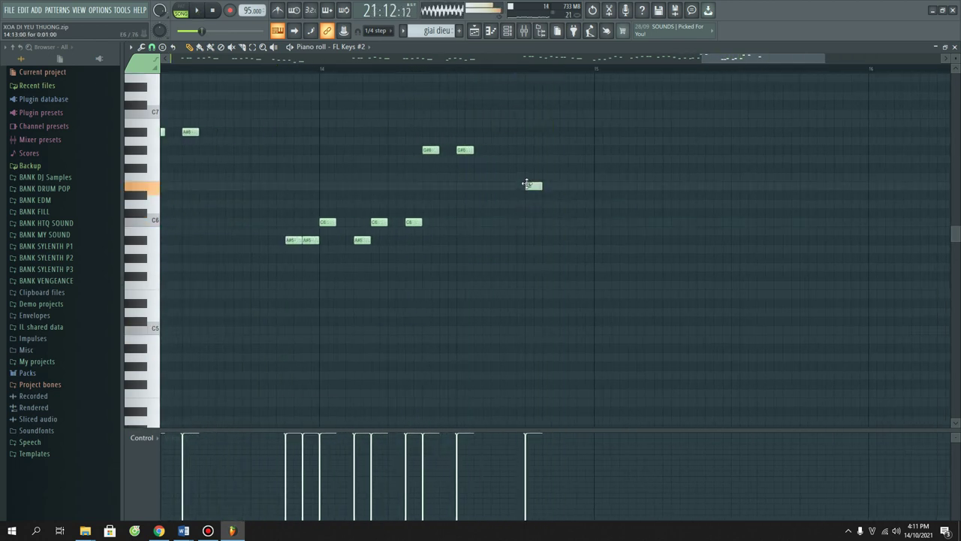
left_click_drag(527, 178, 527, 178)
key("space")
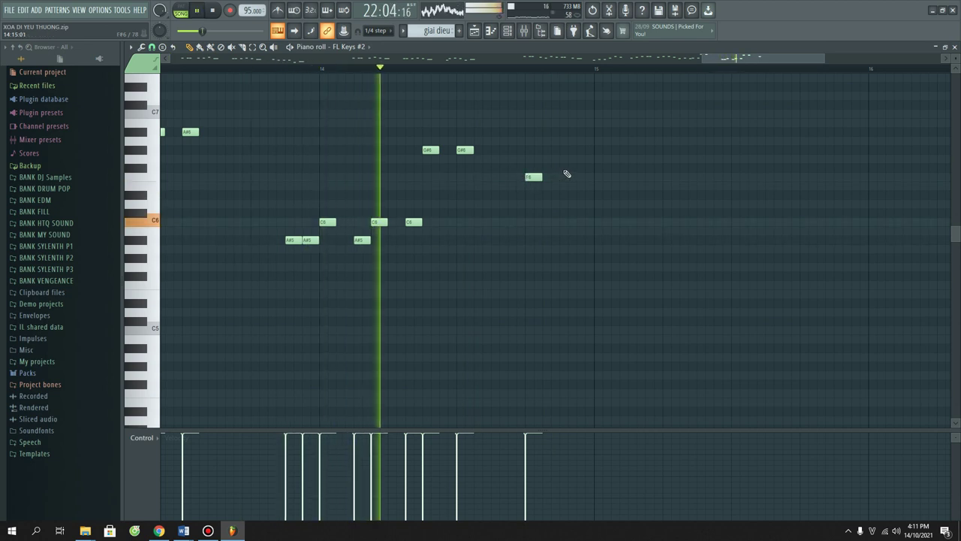
key("space")
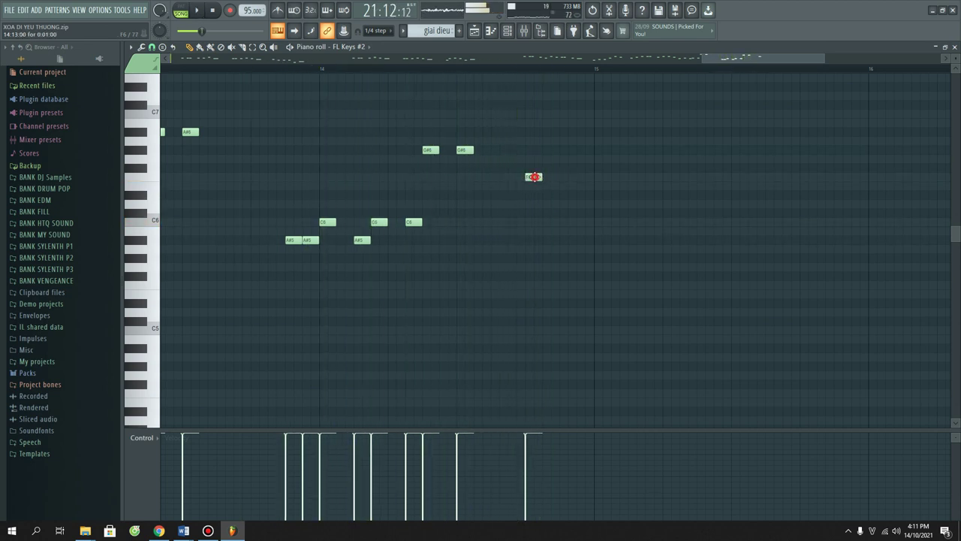
key("space")
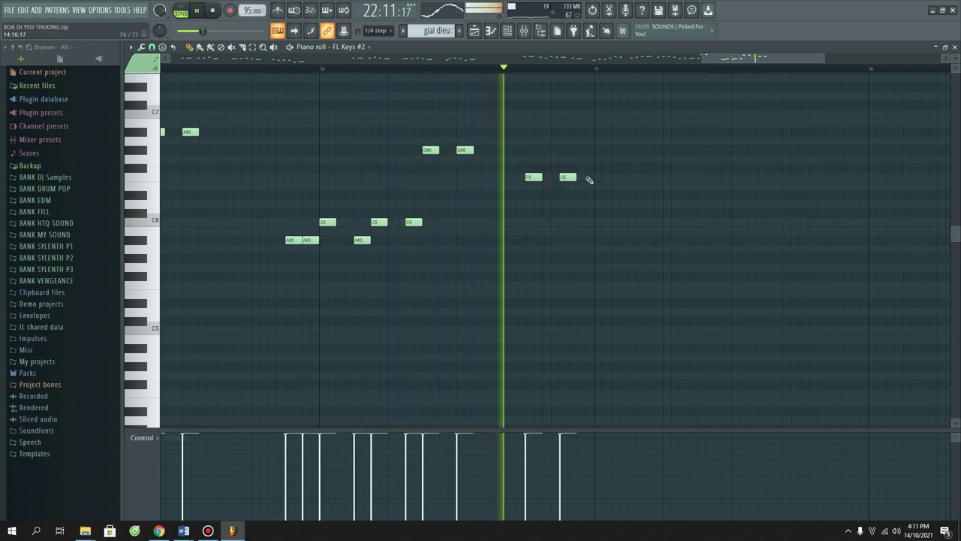
key("space")
Step: Replace the F6 at step 13 of bar 14 with one at step 1 of bar 15, and lengthen the G#6 at step 9 to two steps
left_click(569, 178)
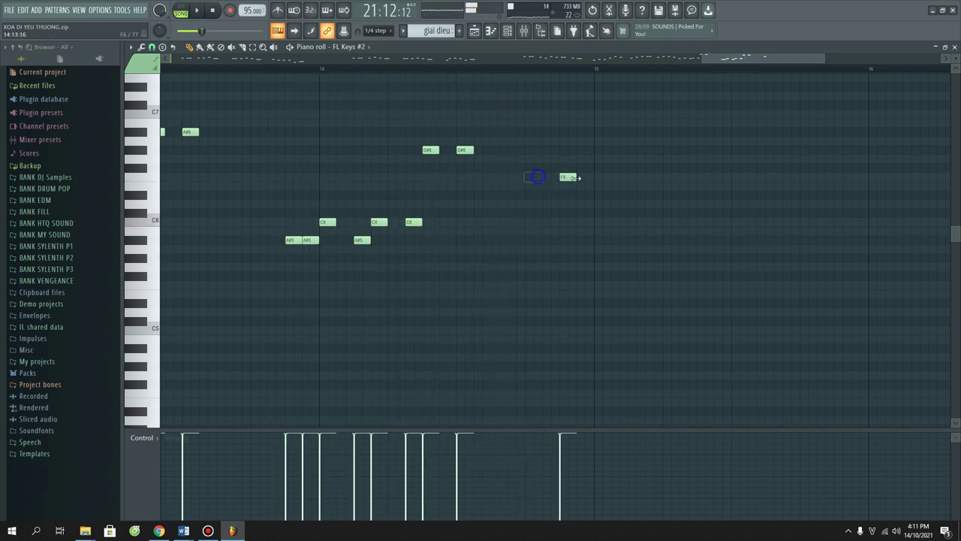
left_click(593, 178)
key("space")
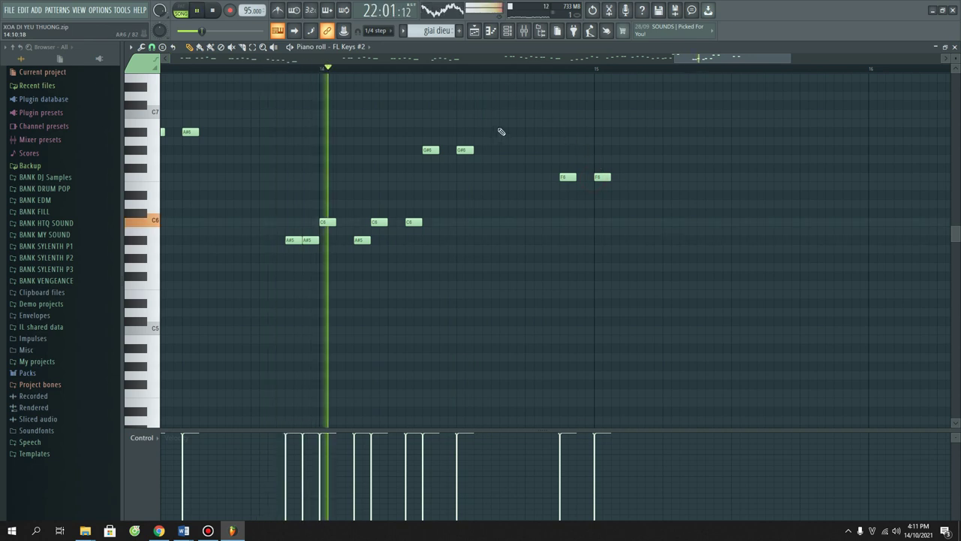
left_click_drag(471, 150, 491, 150)
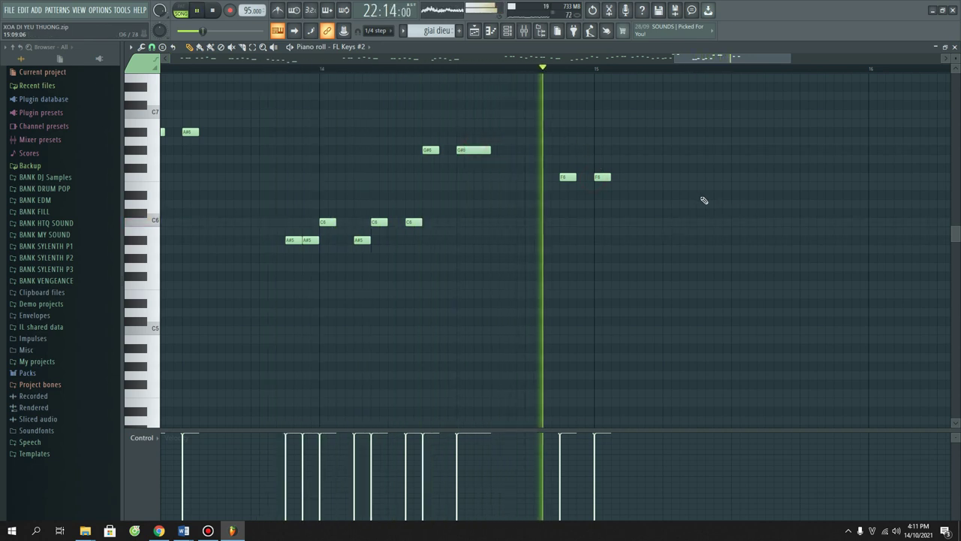
key("space")
Step: Move the last F6 to step 16 of bar 14, alternate F#6 and F6 on bar 15's odd steps 1–11, add C#6 at step 13, and audition
left_click(600, 177)
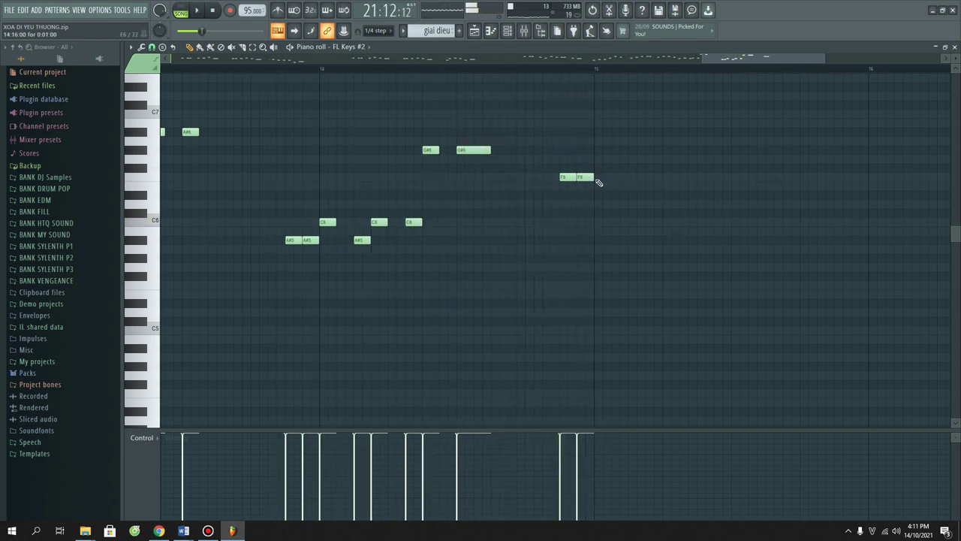
left_click(598, 177)
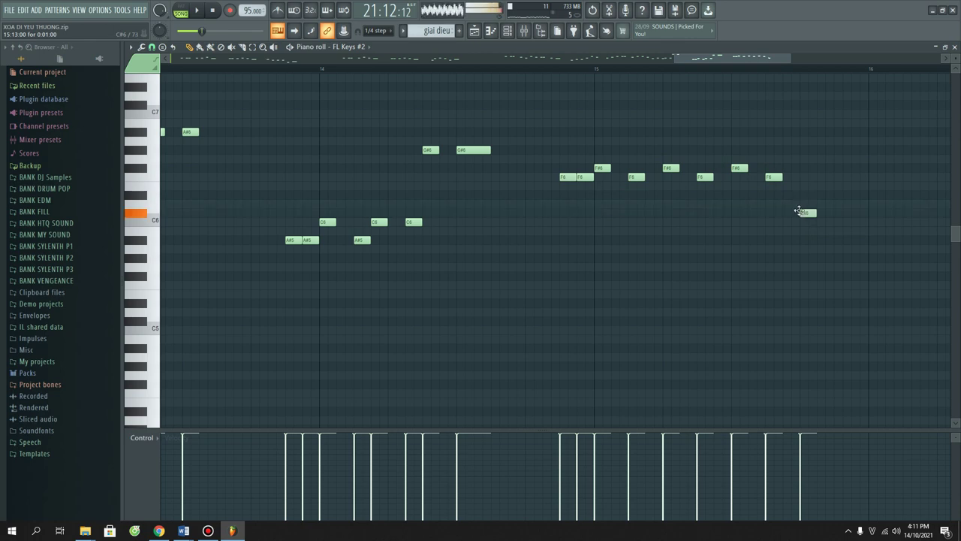
key("space")
scroll(481, 71, "down", 3)
scroll(632, 136, "down", 3)
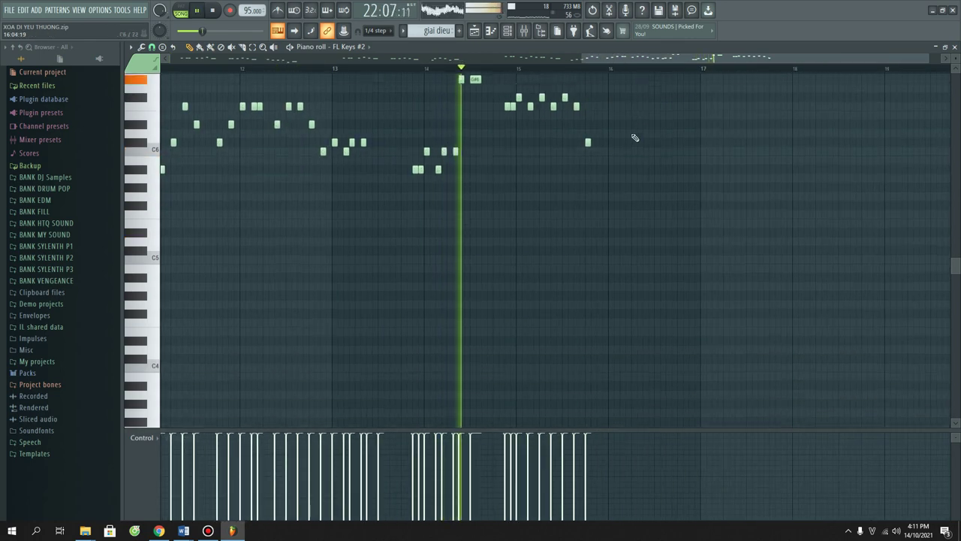
scroll(640, 70, "up", 2)
scroll(649, 146, "up", 3)
scroll(620, 71, "up", 2)
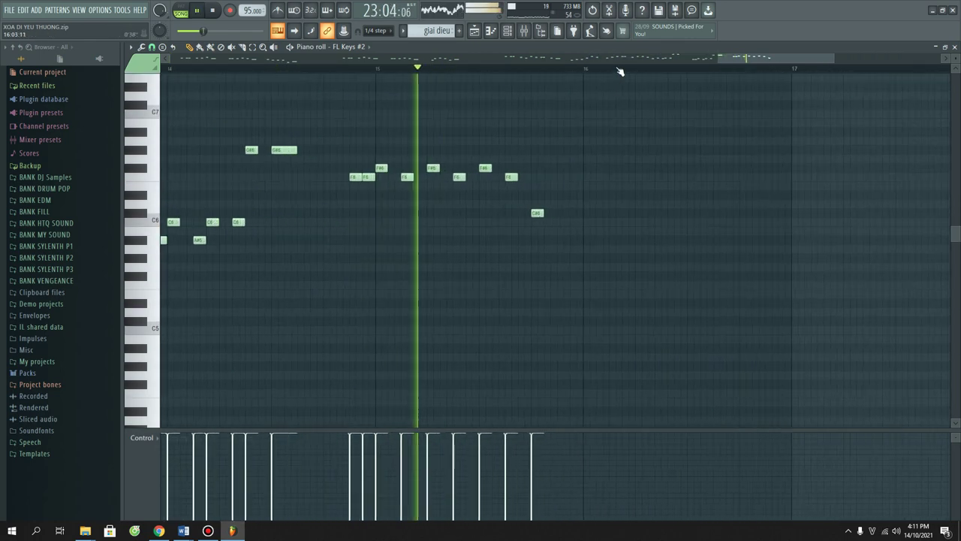
scroll(621, 71, "up", 1)
key("space")
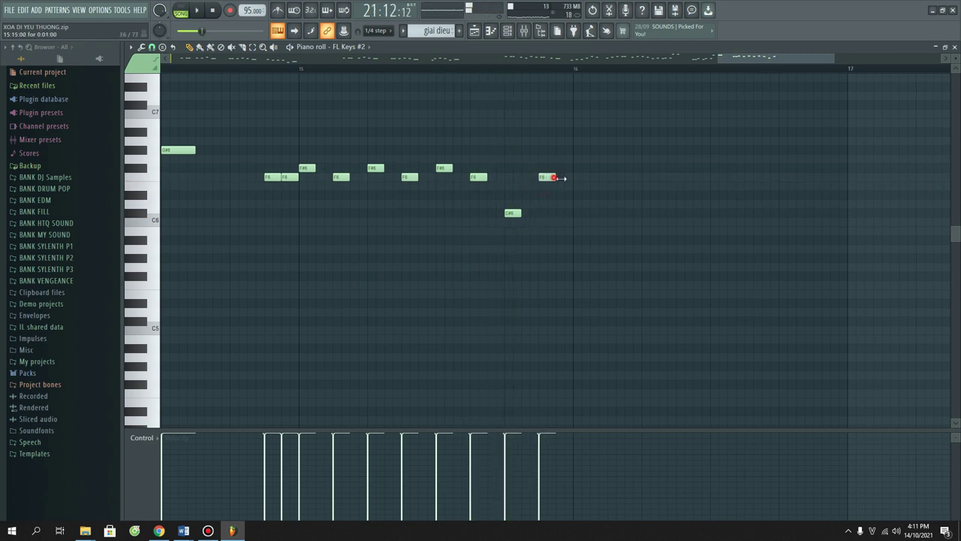
Step: Add a four-step F6 at step 15 of bar 15 and play back the phrase
left_click(407, 66)
key("space")
scroll(407, 67, "down", 2)
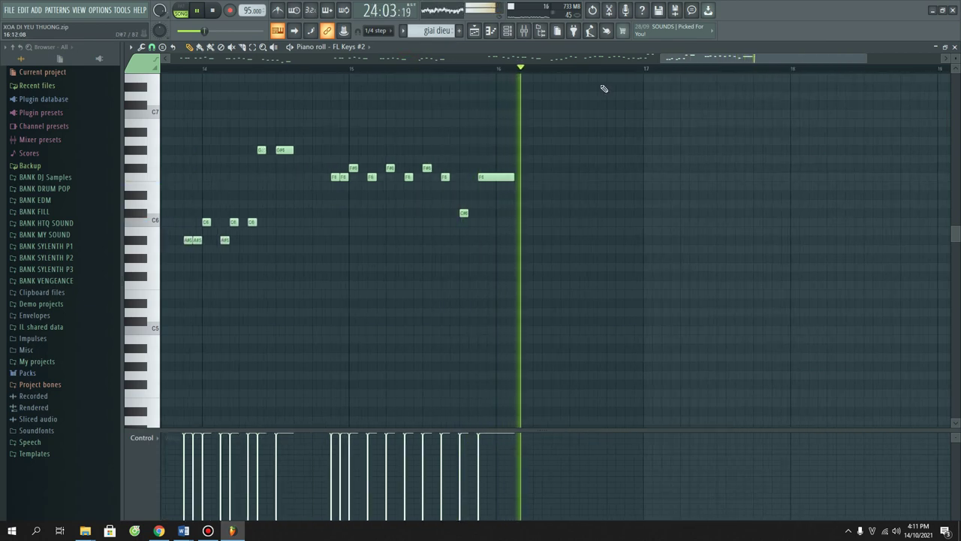
key("space")
Step: Add F6, D#6, C6 at steps 11, 13, 15 of bar 16 and C#6, C6, C#6, C#6 at steps 1, 3, 5, 7 of bar 17, auditioning them
scroll(628, 73, "up", 2)
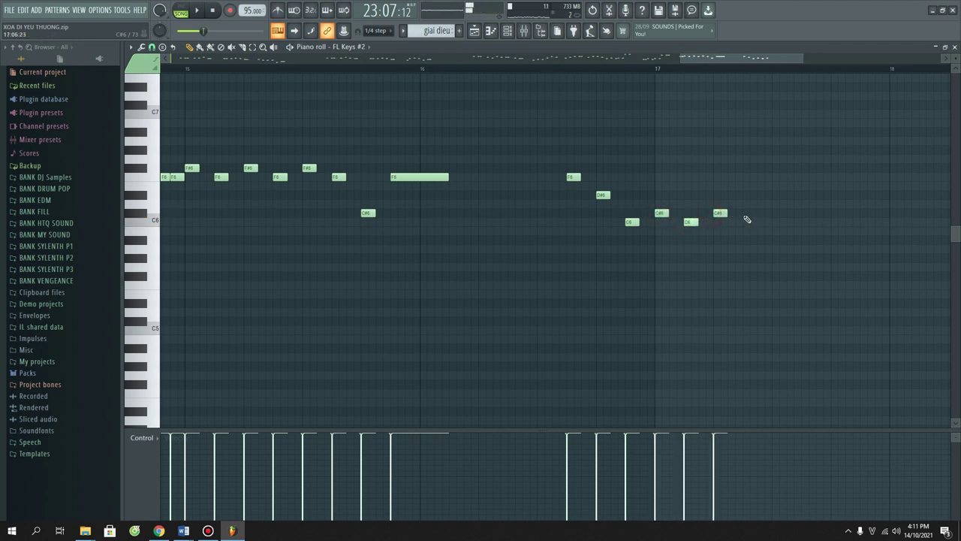
key("space")
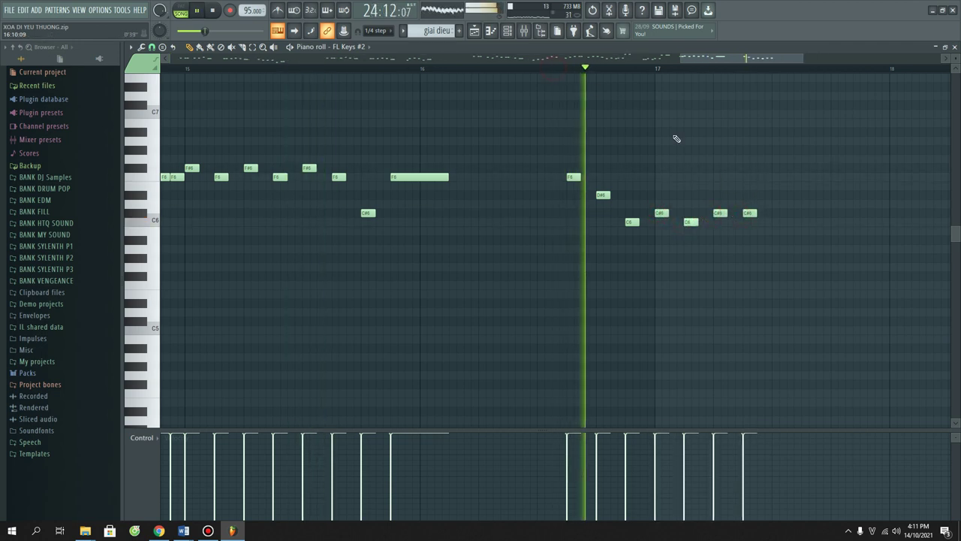
key("space")
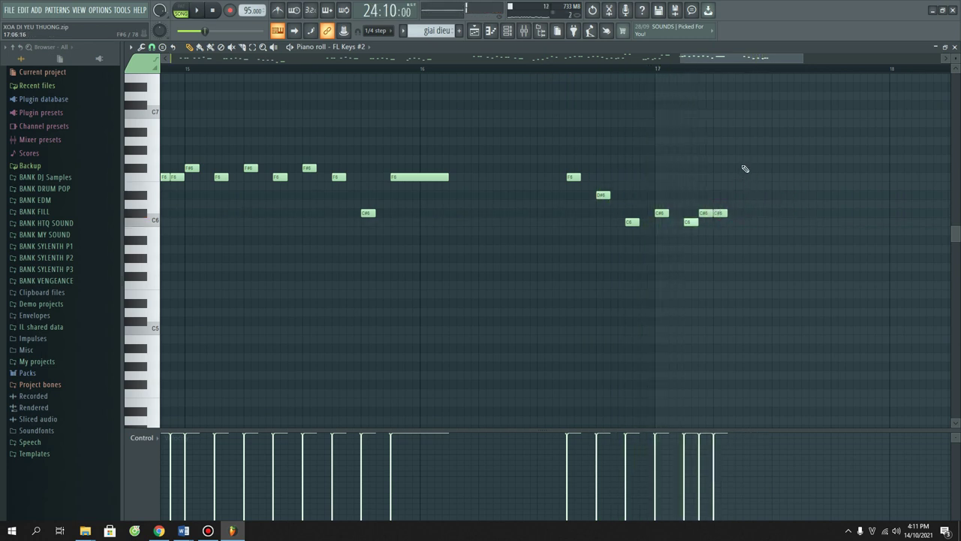
Step: Shift the last C#6 in bar 17 to step 4, add A#6 at steps 7 and 9, and play them back
left_click(778, 135)
key("space")
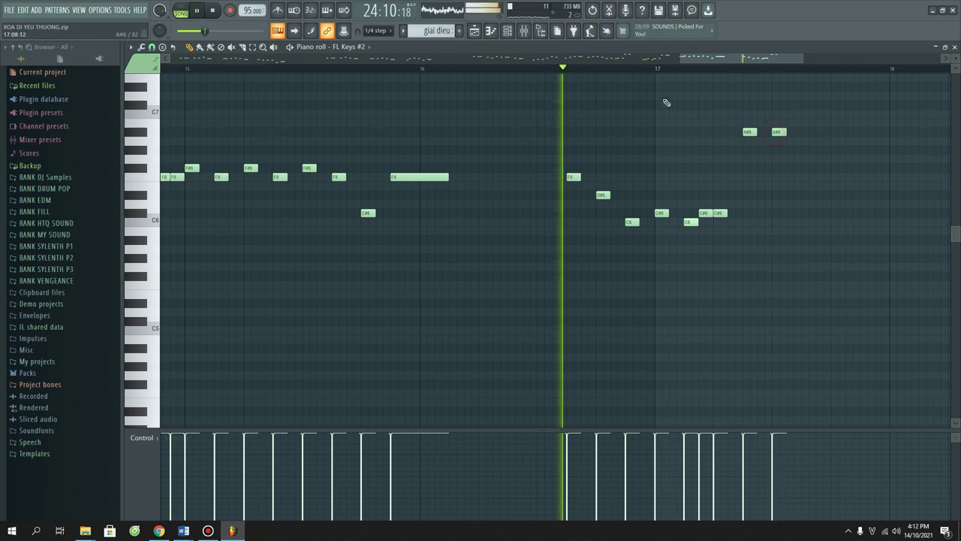
scroll(630, 74, "down", 3)
scroll(792, 73, "up", 4)
scroll(793, 73, "up", 2)
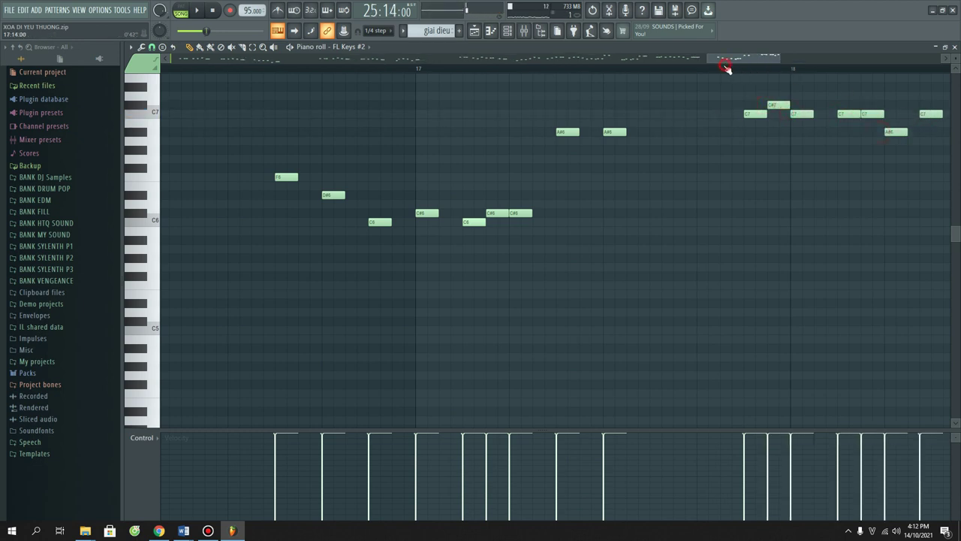
Step: Add C7 and C#7 at steps 15–16 of bar 17, C7 at steps 1, 3 and 4 of bar 18, then A#6 and C7, and audition them
key("space")
scroll(725, 67, "down", 3)
scroll(859, 71, "up", 3)
key("space")
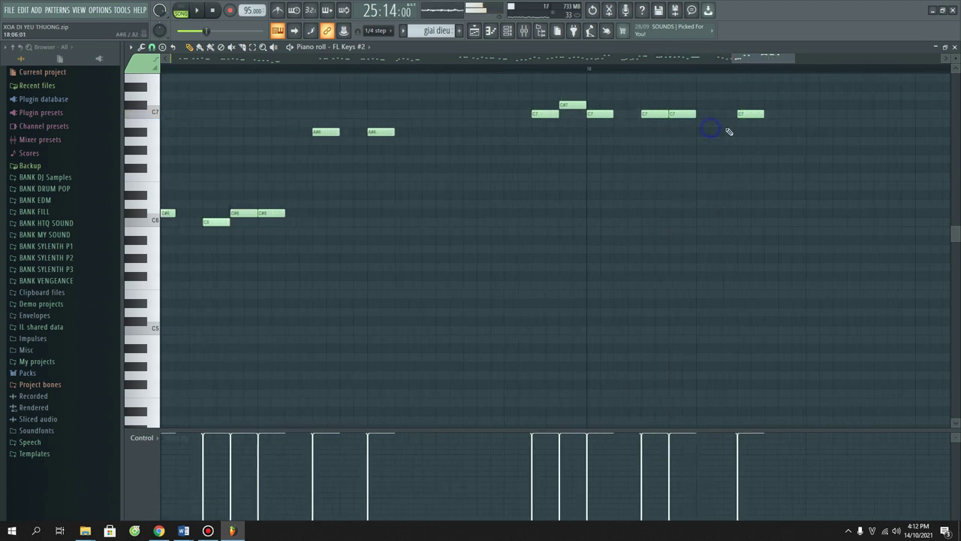
Step: Replace the last two notes of bar 18 with an A#6 at step 6 and a two-step C7 at step 8, and audition them
left_click(727, 130)
key("space")
right_click(741, 114)
key("space")
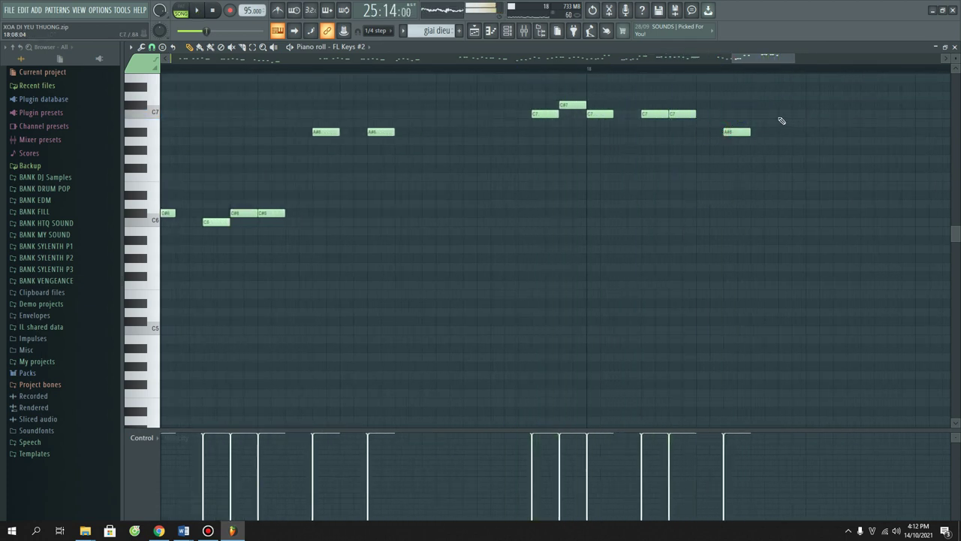
key("space")
left_click_drag(806, 115, 832, 116)
key("space")
scroll(722, 60, "down", 3)
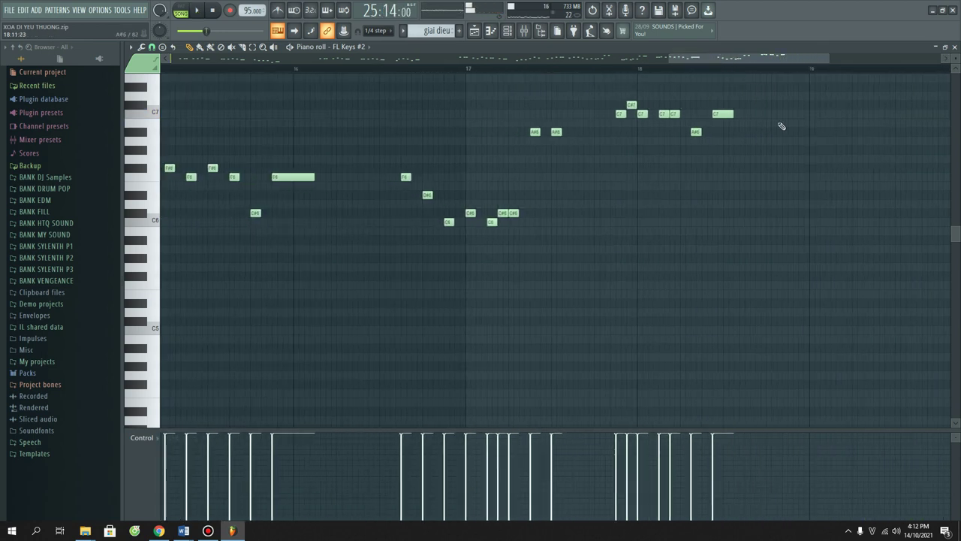
scroll(781, 104, "up", 1)
key("space")
scroll(788, 172, "up", 3)
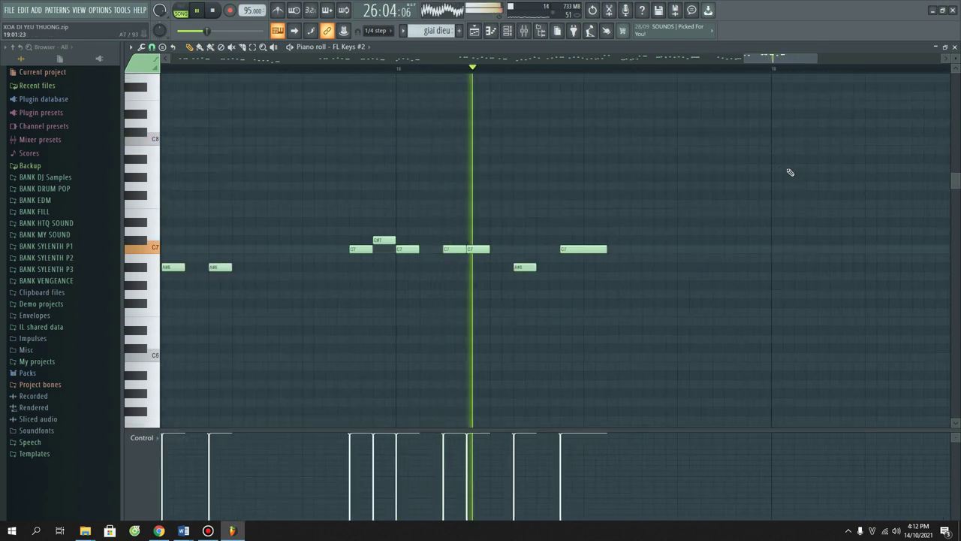
key("space")
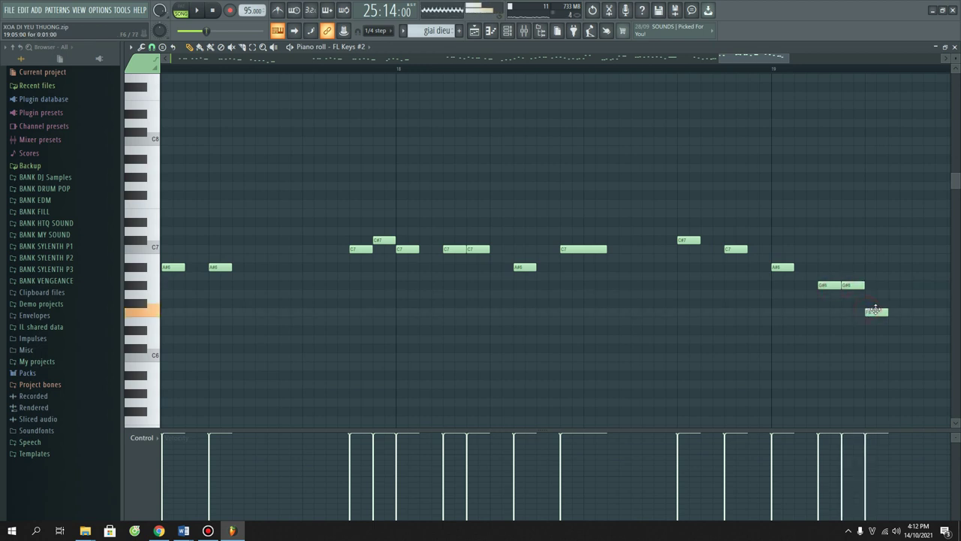
Step: Add C#7, C7 at steps 13, 15 of bar 18 and A#6, G#6, G#6, F6, D#6 at steps 1, 3, 4, 6, 8 of bar 19, auditioning them
key("space")
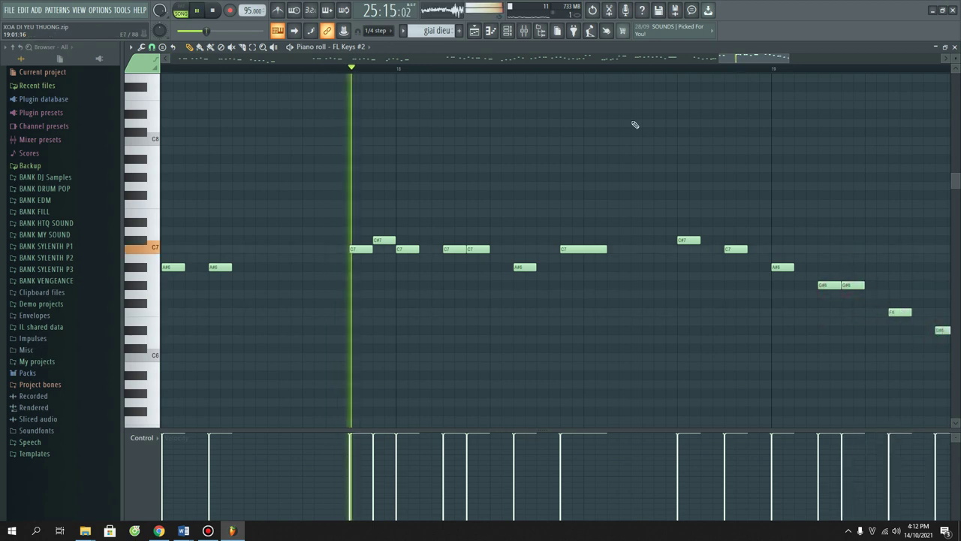
scroll(669, 86, "down", 3)
scroll(729, 75, "up", 3)
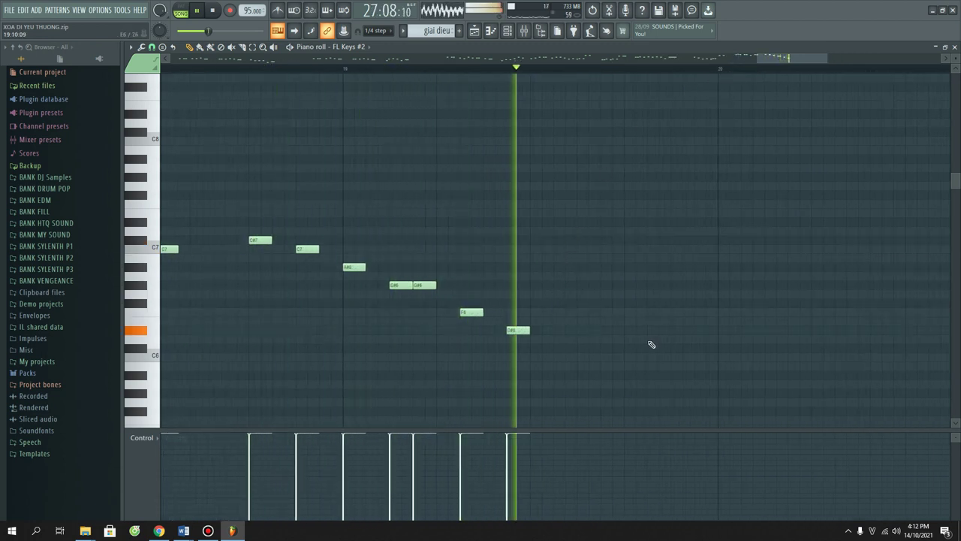
key("space")
Step: Add C6 at steps 13 and 15 of bar 19, C#6 at step 1 of bar 20 and a five-step A#5 at step 4, auditioning them
left_click(623, 349)
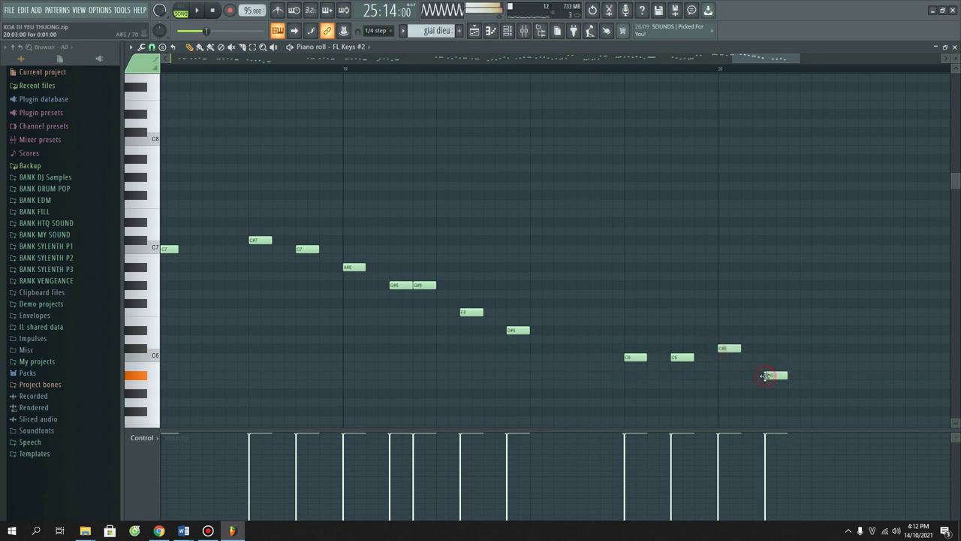
key("space")
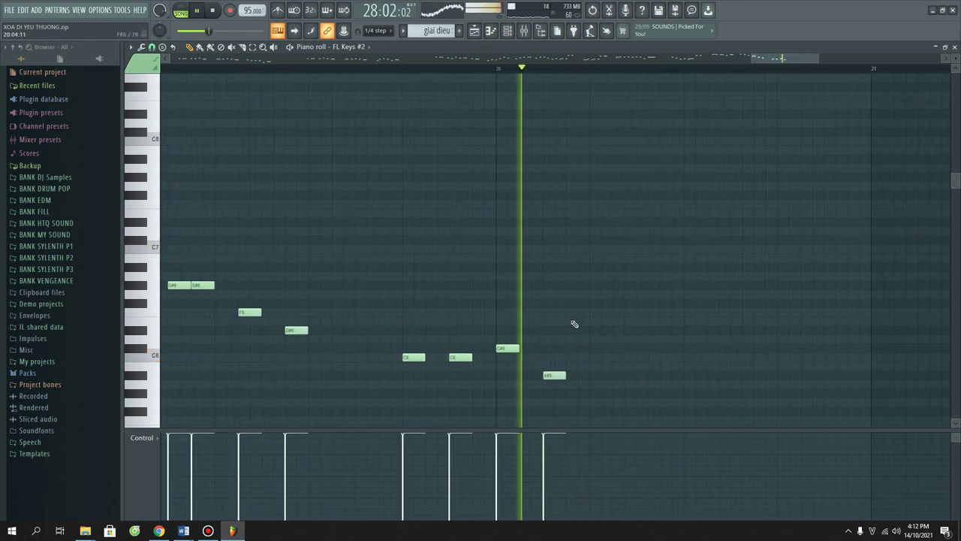
left_click_drag(563, 376, 683, 375)
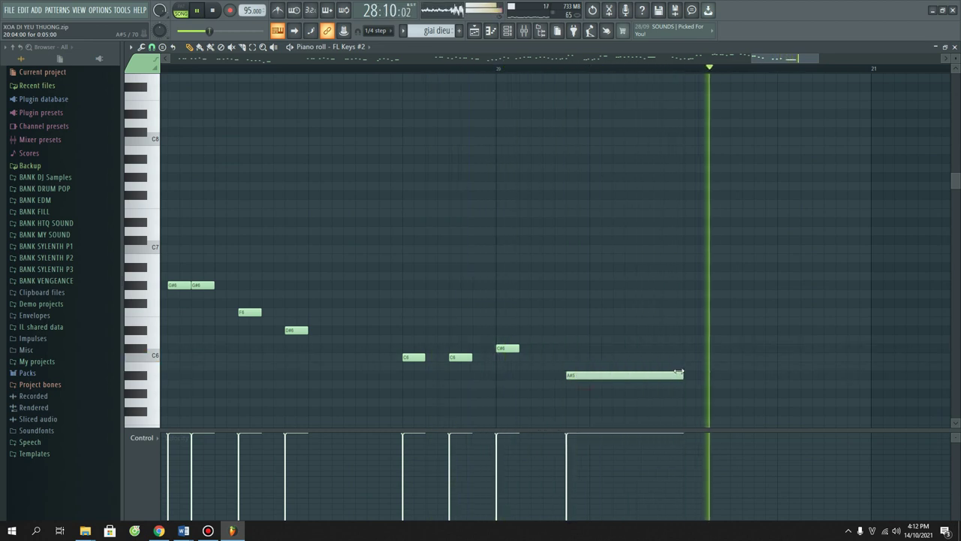
key("space")
Step: Lengthen the final A#5 in bar 20 to nine steps
scroll(746, 80, "down", 3)
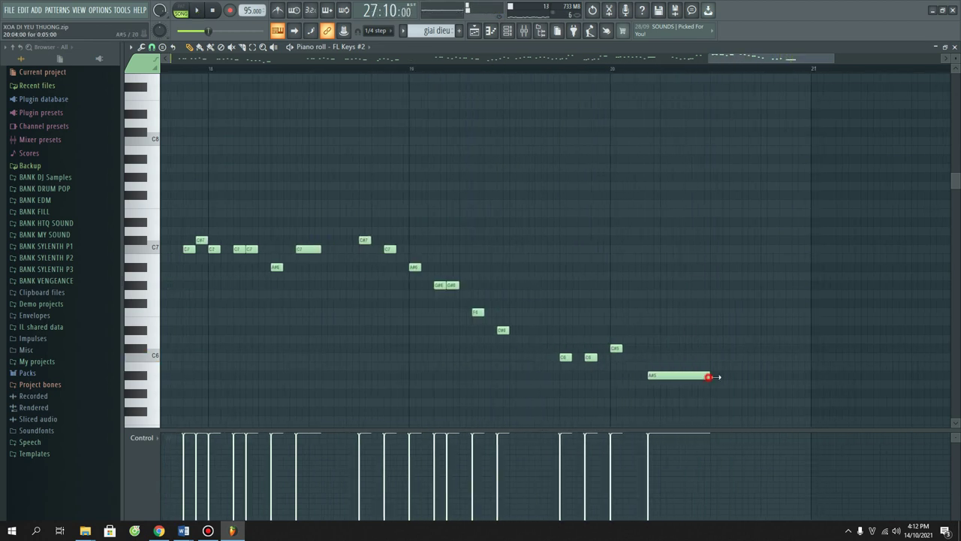
scroll(778, 74, "down", 6)
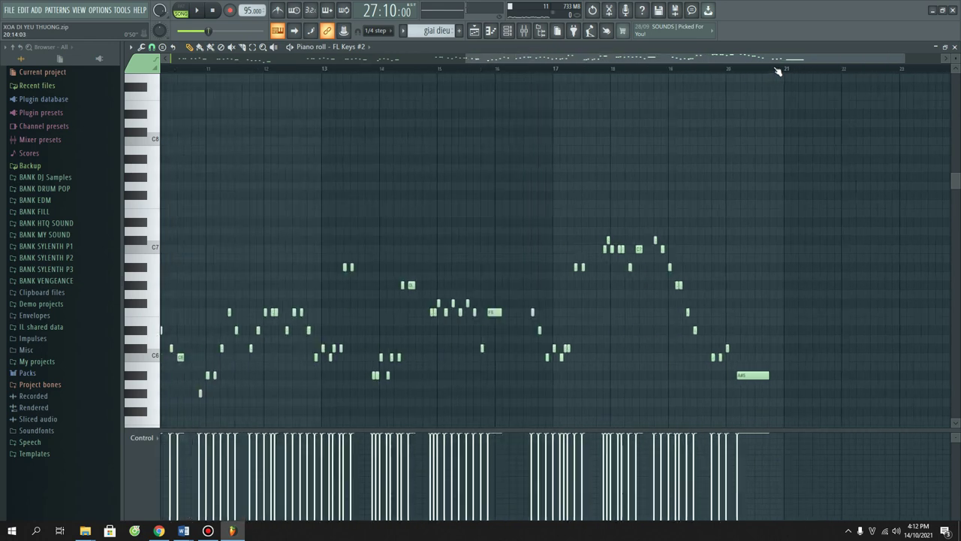
scroll(745, 108, "down", 2)
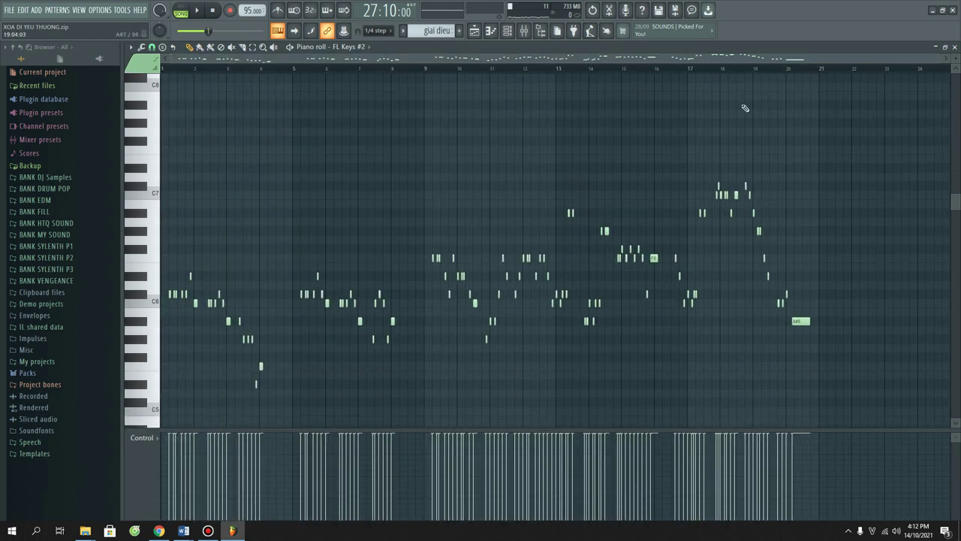
Step: Open the playlist arrangement and play back the giai dieu melody together with the full beat
left_click(473, 30)
key("space")
scroll(526, 69, "down", 5)
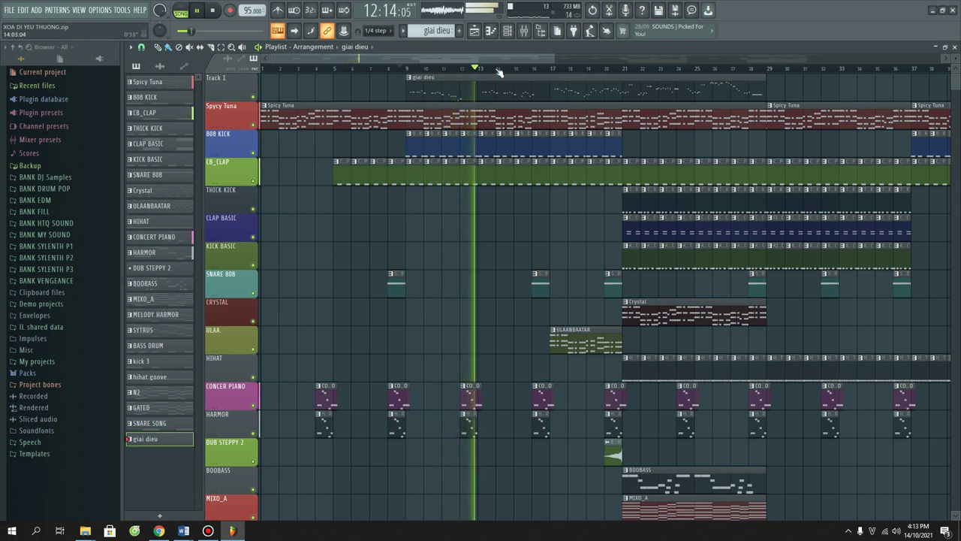
scroll(497, 73, "down", 1)
scroll(495, 73, "down", 1)
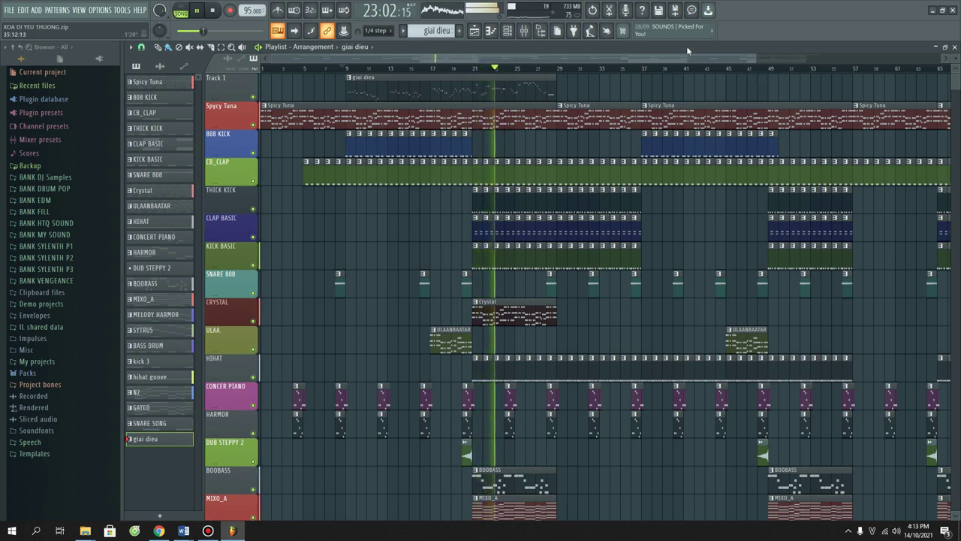
Step: Listen to the closing bars of the giai dieu melody over the beat in the playlist, and stop the playback
scroll(579, 72, "up", 2)
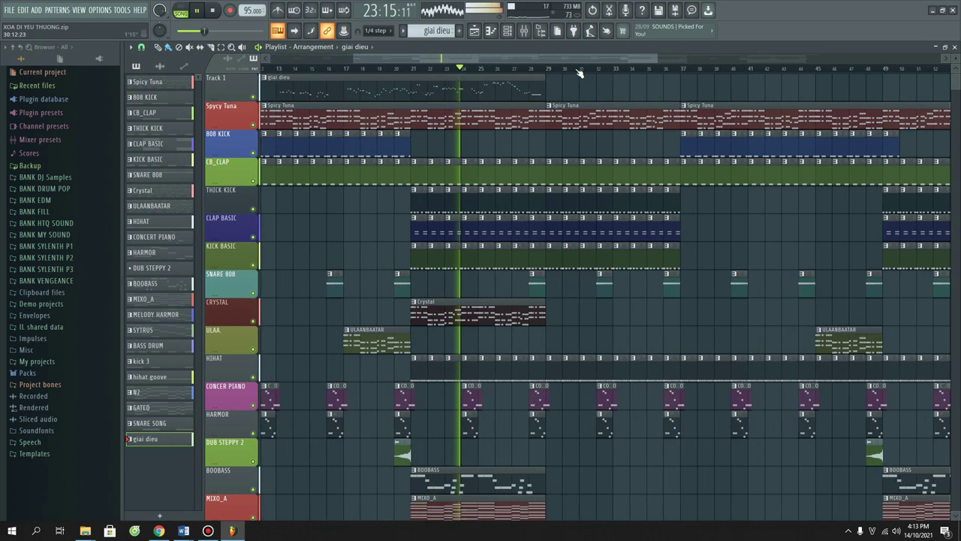
scroll(580, 72, "up", 1)
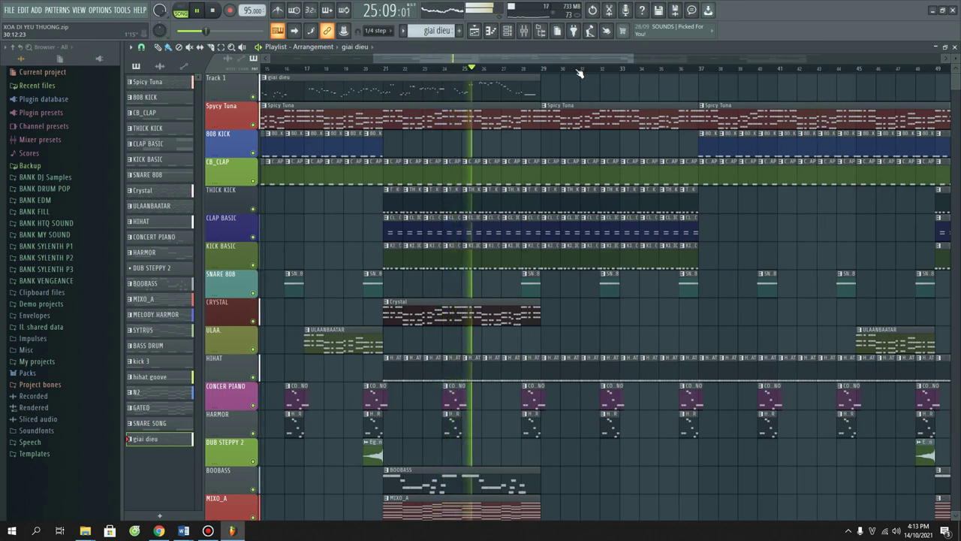
scroll(580, 73, "up", 2)
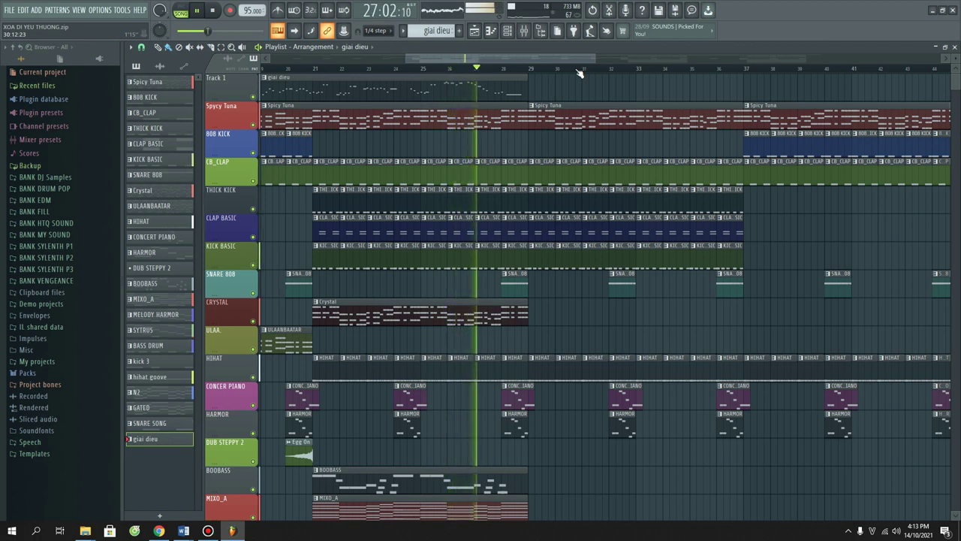
scroll(580, 73, "up", 1)
scroll(579, 73, "up", 1)
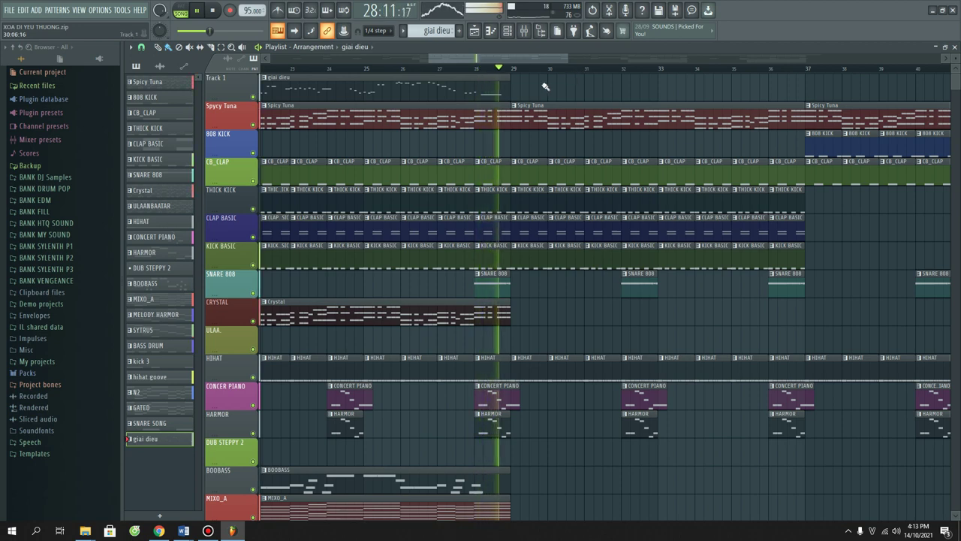
key("space")
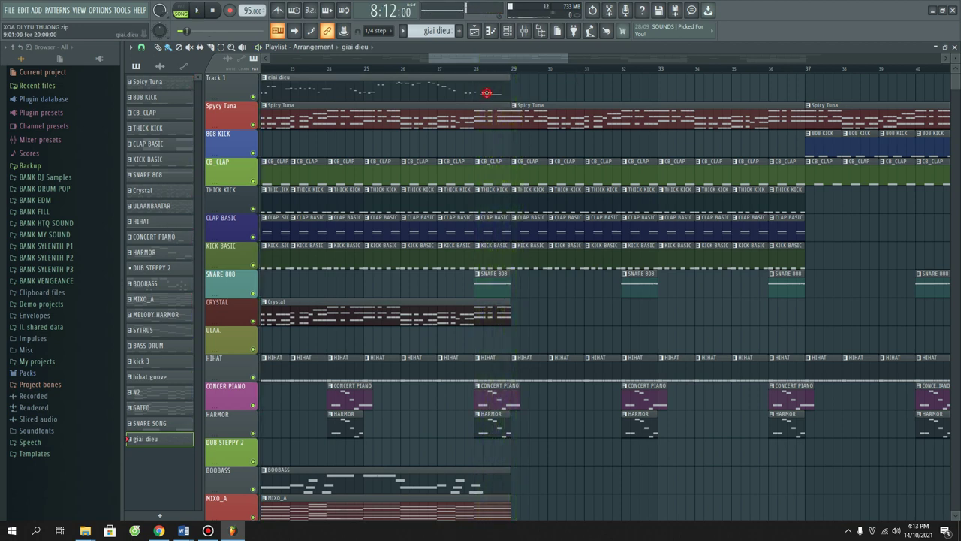
Step: Open the giai dieu clip's notes, play from the end of bar 19, and shorten the A#5 in bar 20 to about five and a half steps
double_click(486, 93)
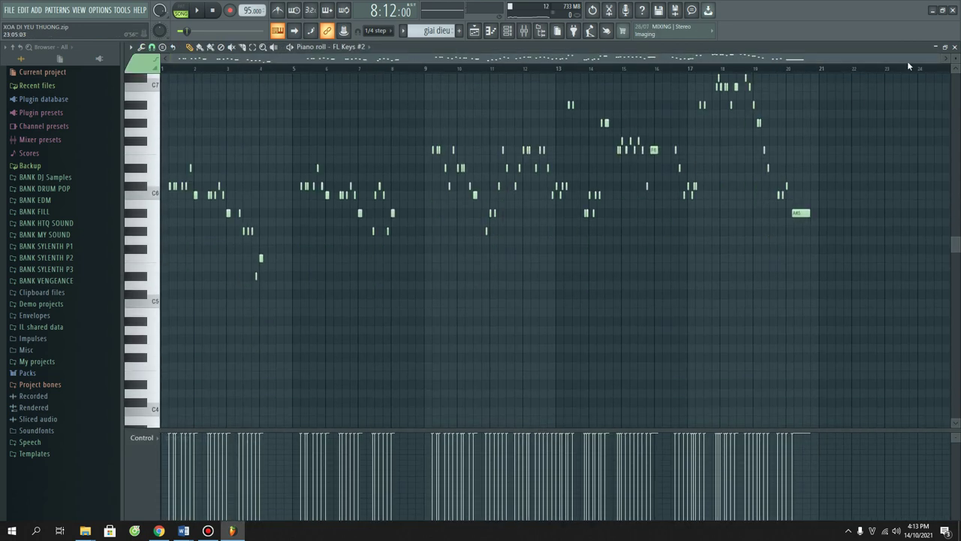
scroll(921, 70, "up", 3)
left_click_drag(593, 60, 722, 67)
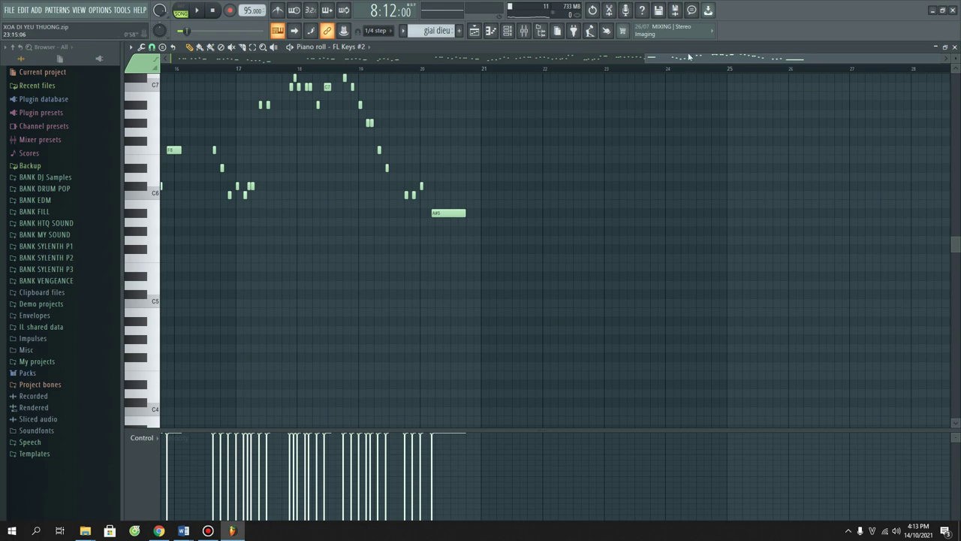
scroll(712, 71, "up", 2)
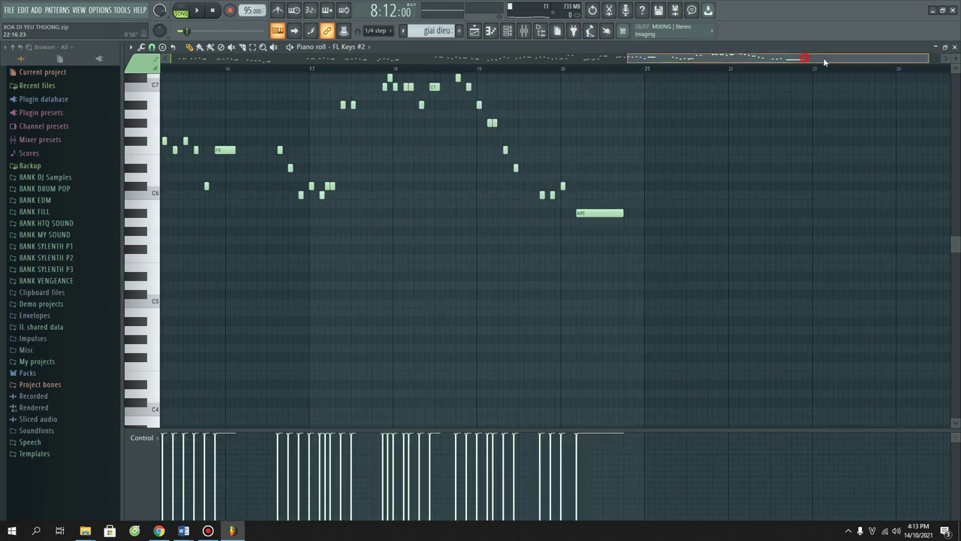
left_click_drag(824, 62, 865, 62)
left_click(411, 71)
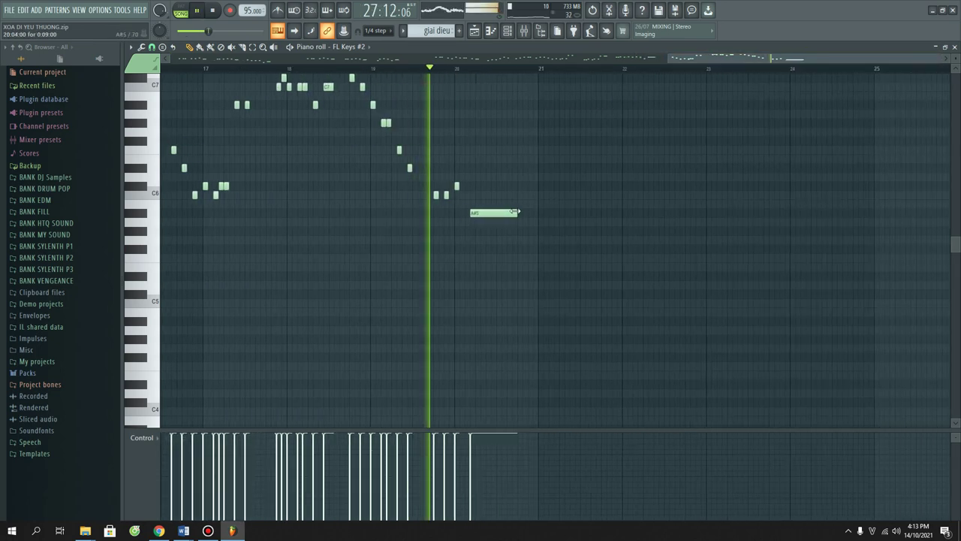
left_click_drag(517, 214, 497, 213)
Step: Add F5 notes at steps 14, 15 and 16 of bar 20 and step 1 of bar 21, auditioning them
scroll(559, 143, "up", 4)
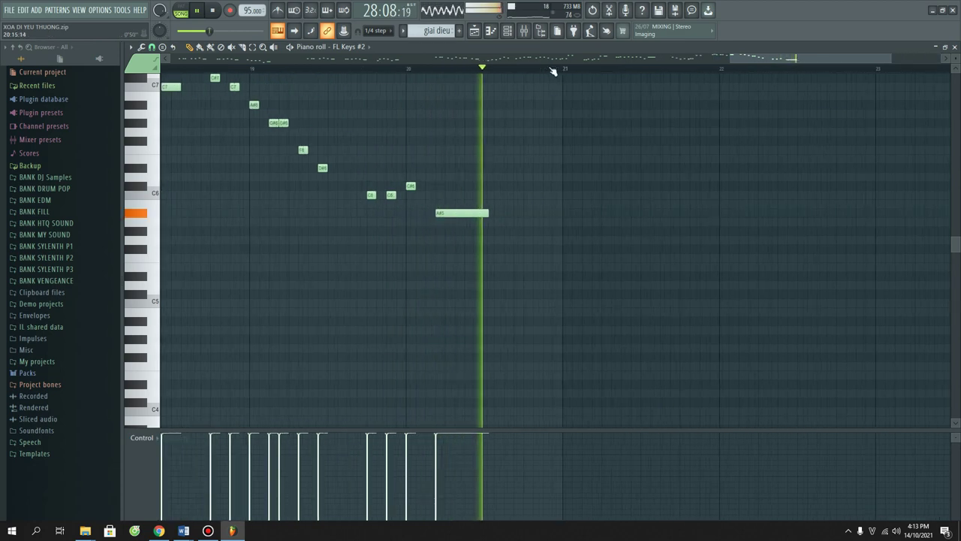
left_click_drag(519, 236, 515, 257)
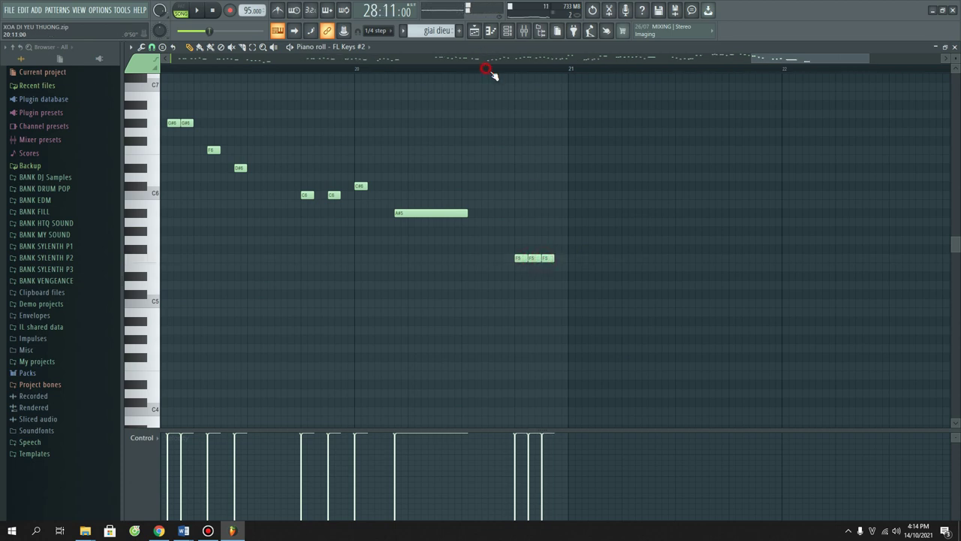
left_click(488, 70)
right_click(521, 258)
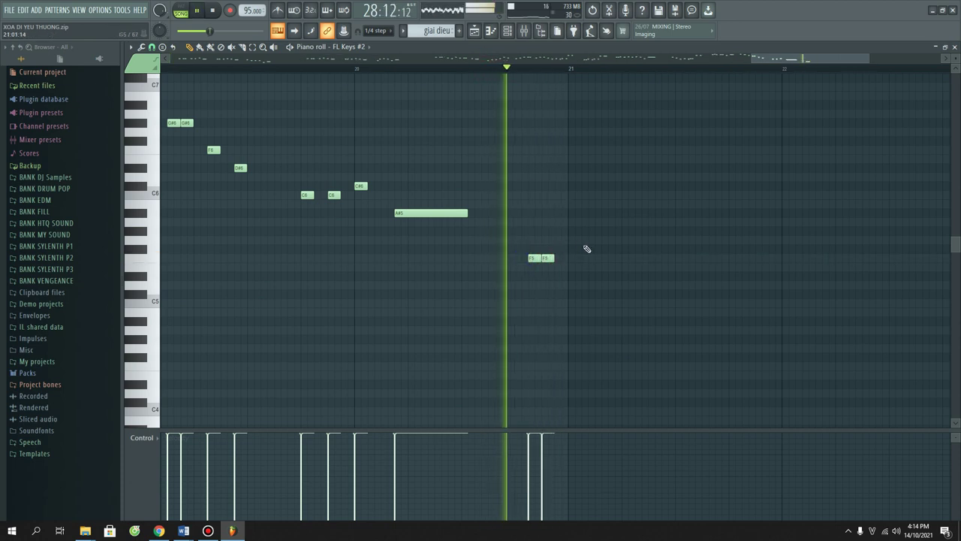
left_click(557, 259)
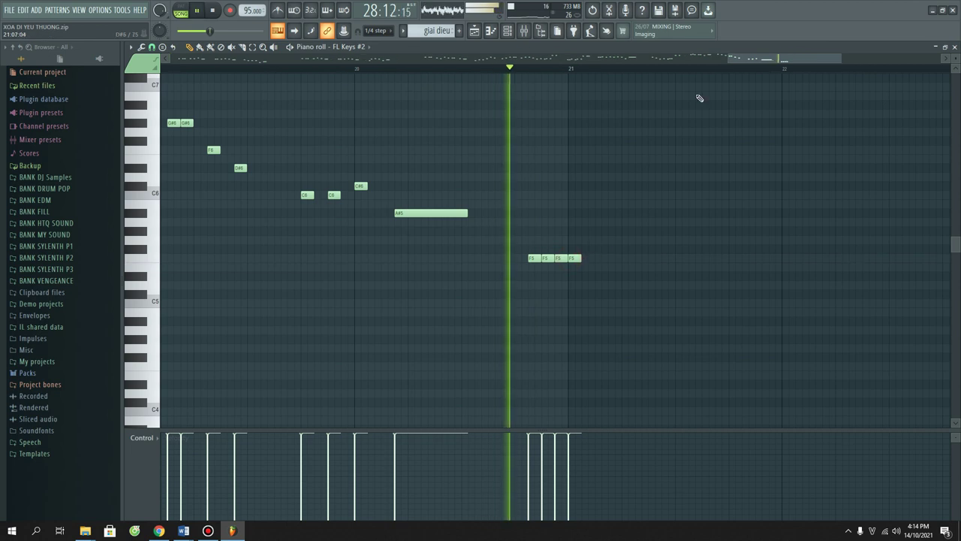
Step: Add G#5 at step 3, A#5 at steps 5 and 7, and F5 at step 8 of bar 21, auditioning them
scroll(708, 82, "up", 3)
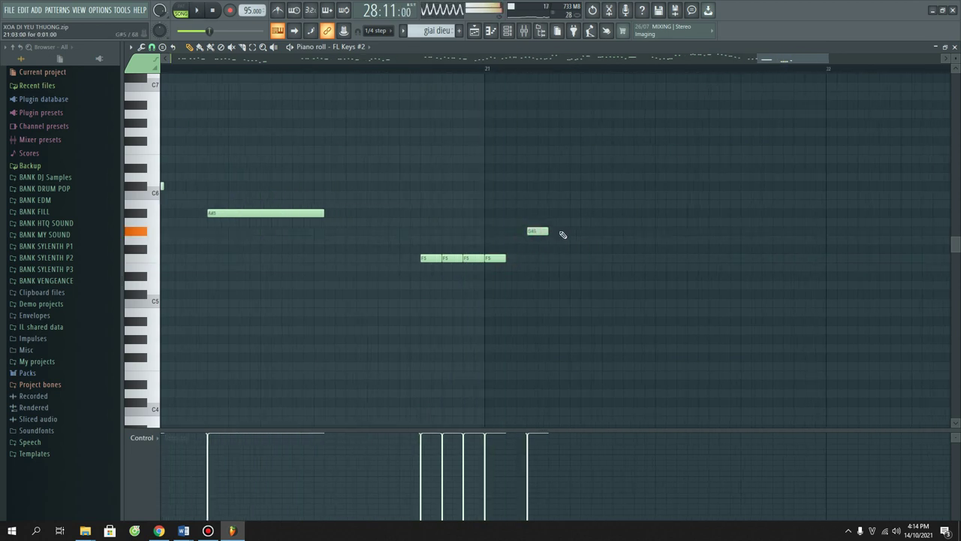
left_click(570, 213)
key("space")
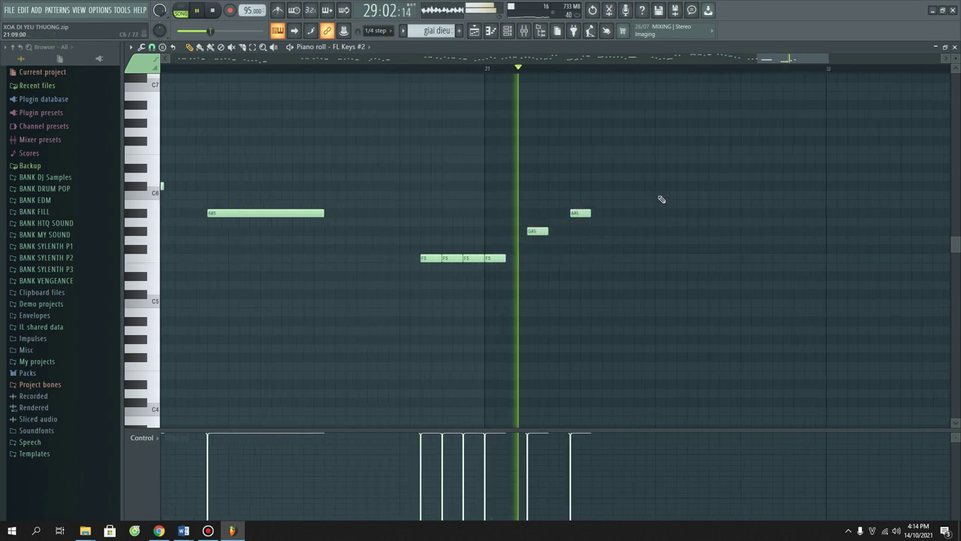
key("space")
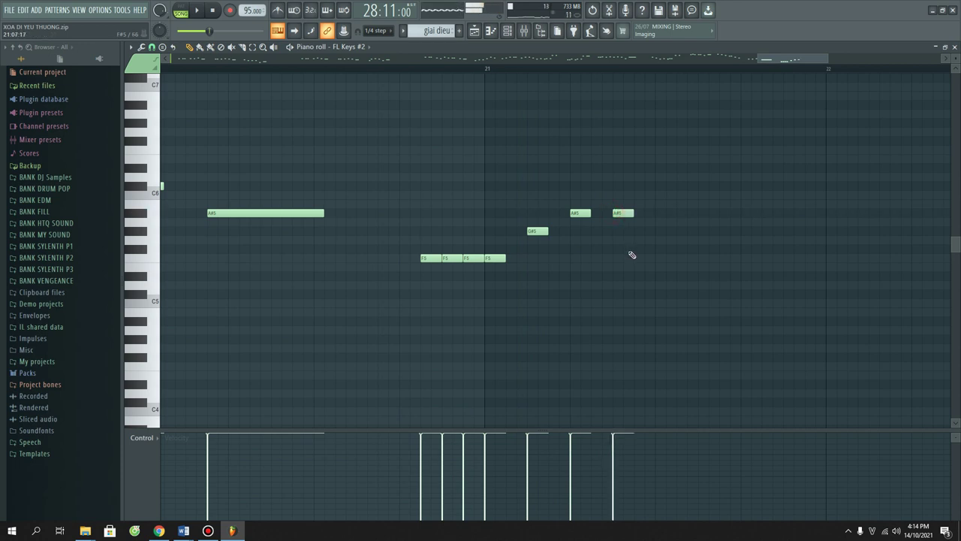
key("space")
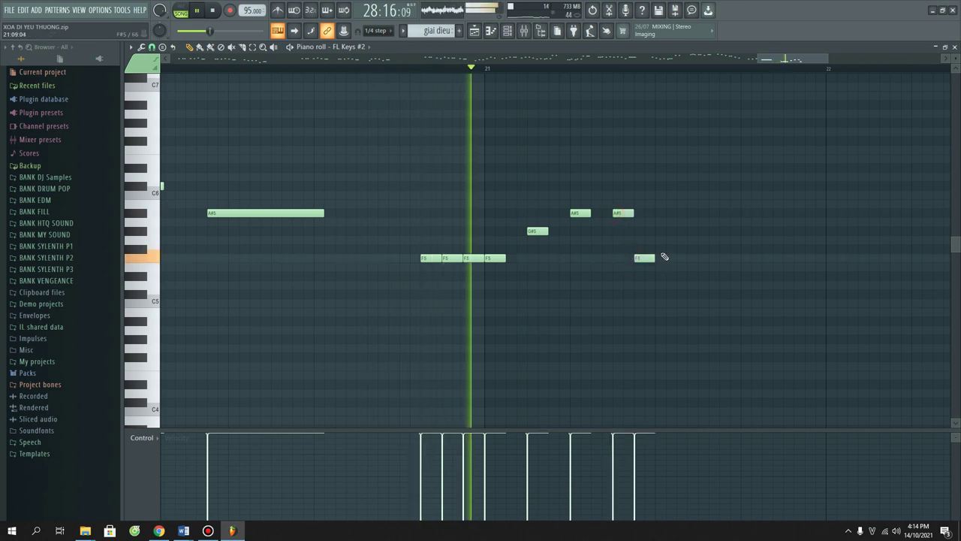
key("space")
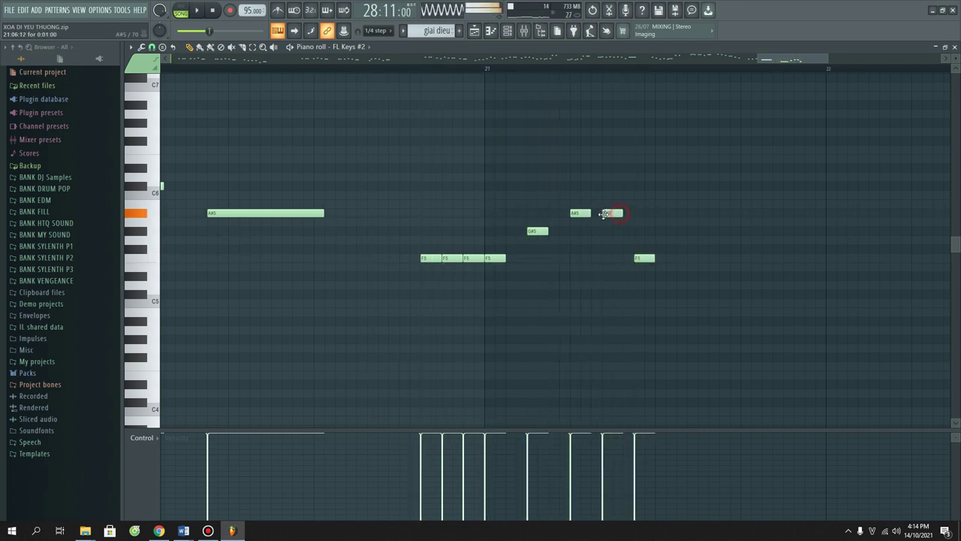
Step: Move bar 21's second A#5 to step 6 and its last F5 to step 7, and add F5 at steps 8 and 9, auditioning them
mouse_move(604, 215)
left_mouse_down()
mouse_move(592, 258)
mouse_move(602, 213)
left_mouse_up()
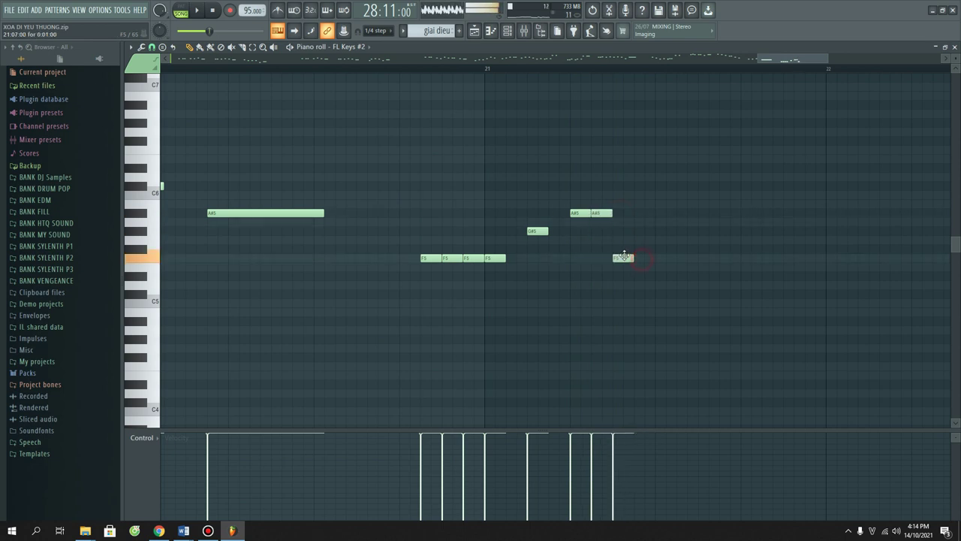
left_click(661, 259)
key("space")
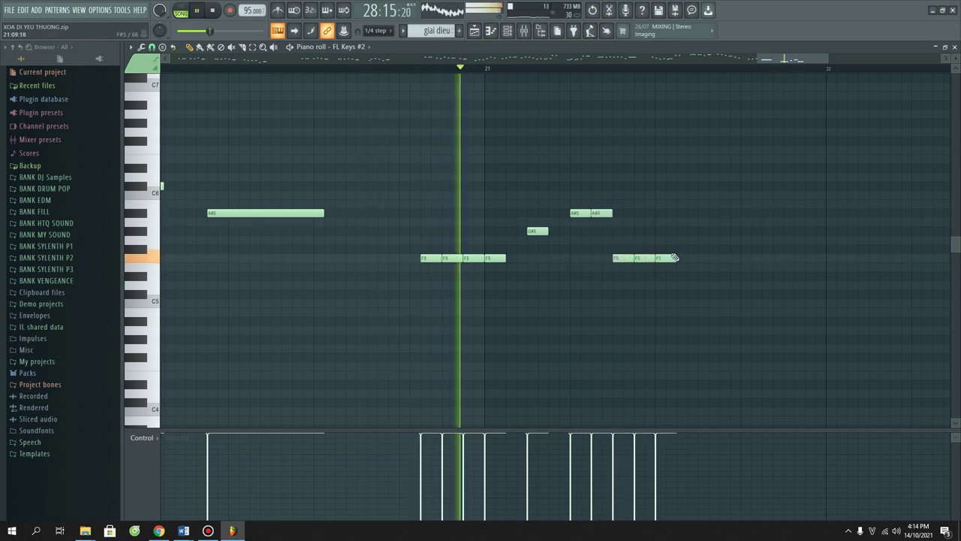
key("space")
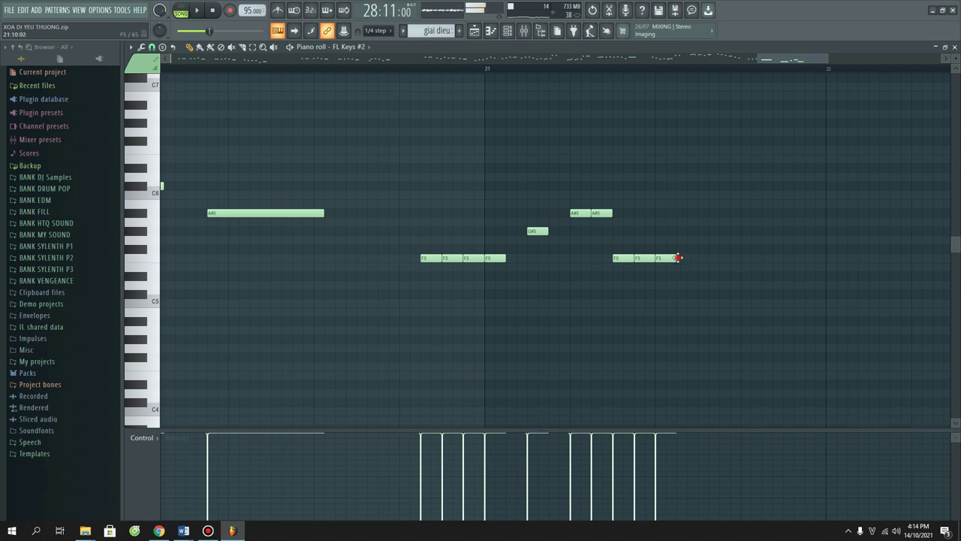
Step: Add F5, G#5 and A#5 at steps 10, 11 and 12 of bar 21, and play back the phrase
left_click(719, 213)
key("space")
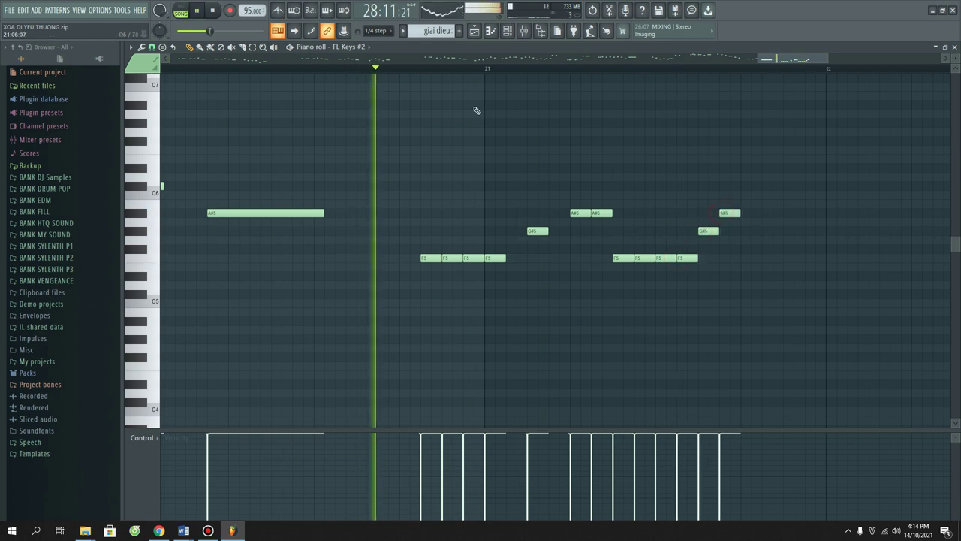
scroll(661, 83, "down", 3)
scroll(676, 73, "up", 3)
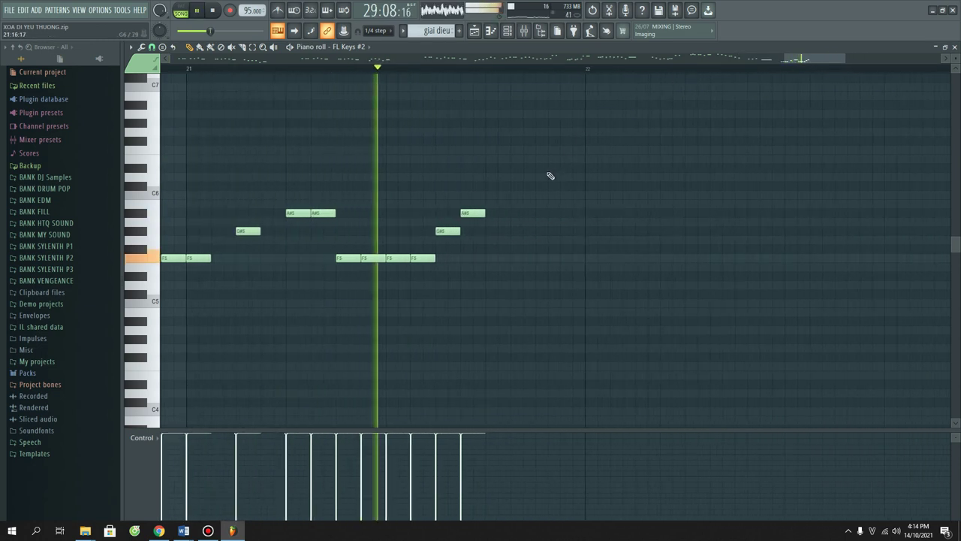
Step: Add A#5 at steps 14 to 16 of bar 21 and C6 at steps 1, 3, 4 and 5 of bar 22, auditioning them
key("space")
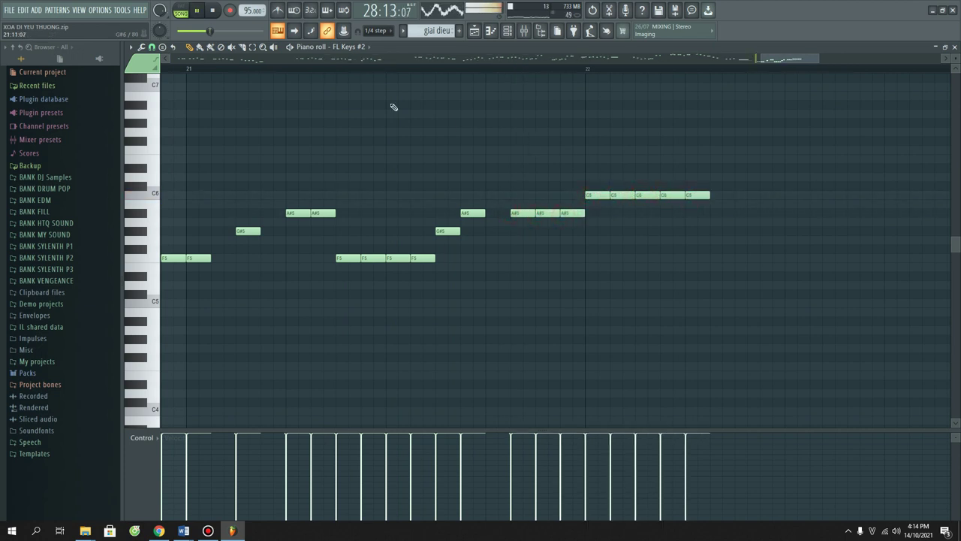
scroll(386, 76, "down", 2)
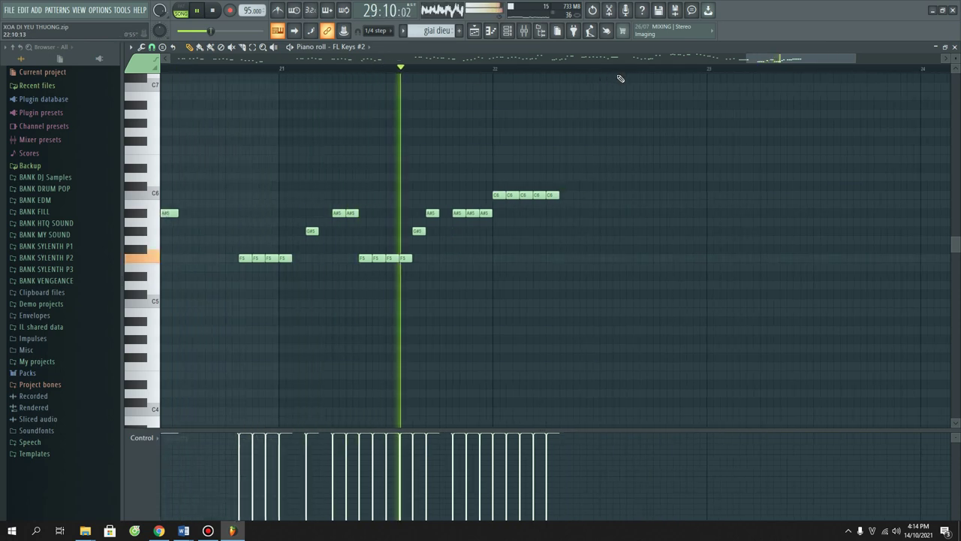
key("space")
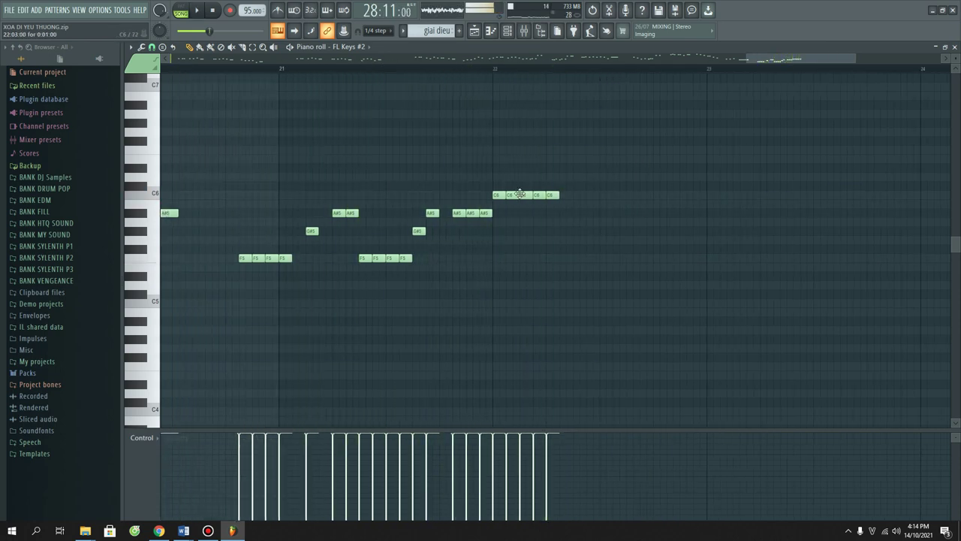
right_click(514, 195)
key("space")
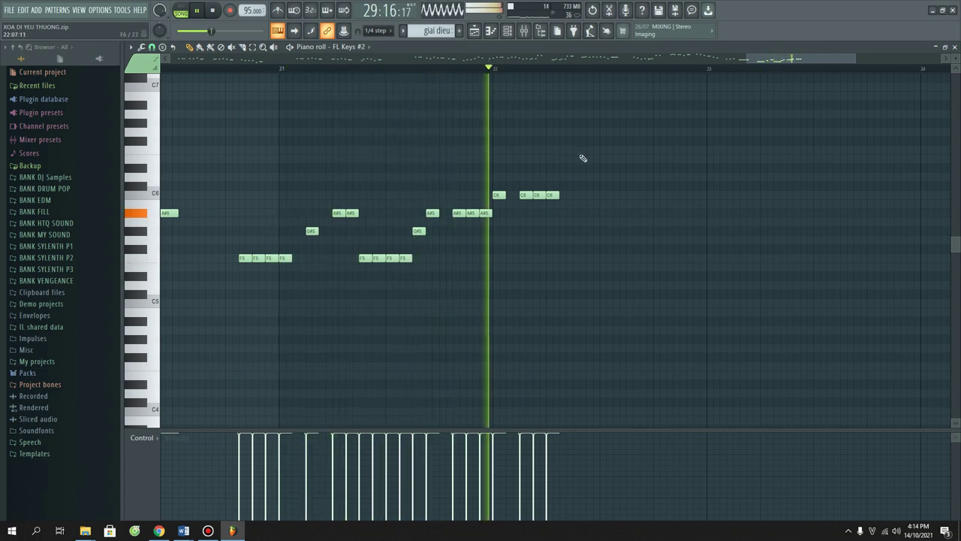
Step: Add A#5 at step 7 and C6 at step 8 of bar 22, and play back from the end of bar 21
key("space")
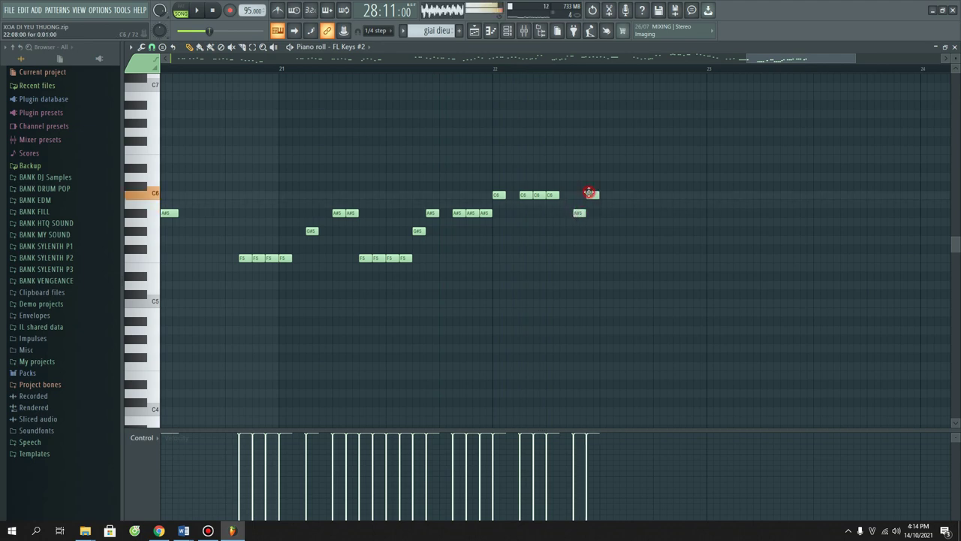
key("space")
left_click(470, 68)
scroll(657, 71, "up", 2)
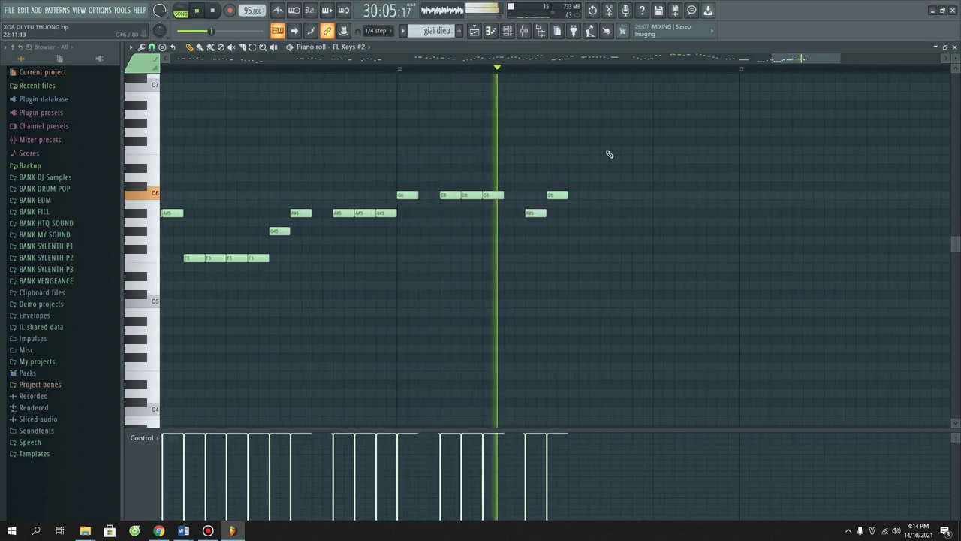
Step: Add A#5, C6 at steps 15, 16 of bar 22 and four C#6, C6, G#5, A#5, G#5 at steps 1 to 8 of bar 23, auditioning them
key("space")
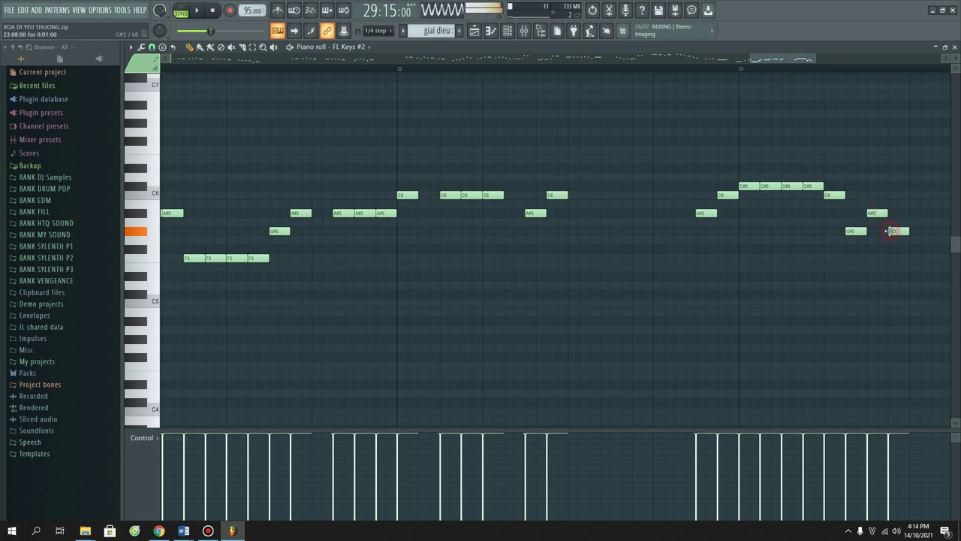
key("space")
scroll(423, 71, "down", 2)
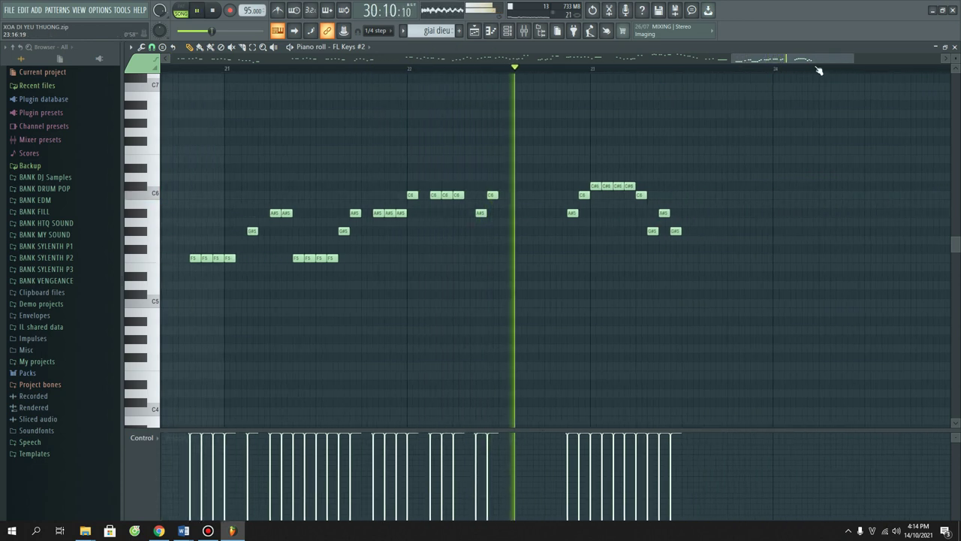
scroll(818, 70, "up", 3)
key("space")
Step: Rework bar 23 into C#6 at steps 1, 3, 5 and 7 followed by C6 at step 8, auditioning the phrase
right_click(423, 186)
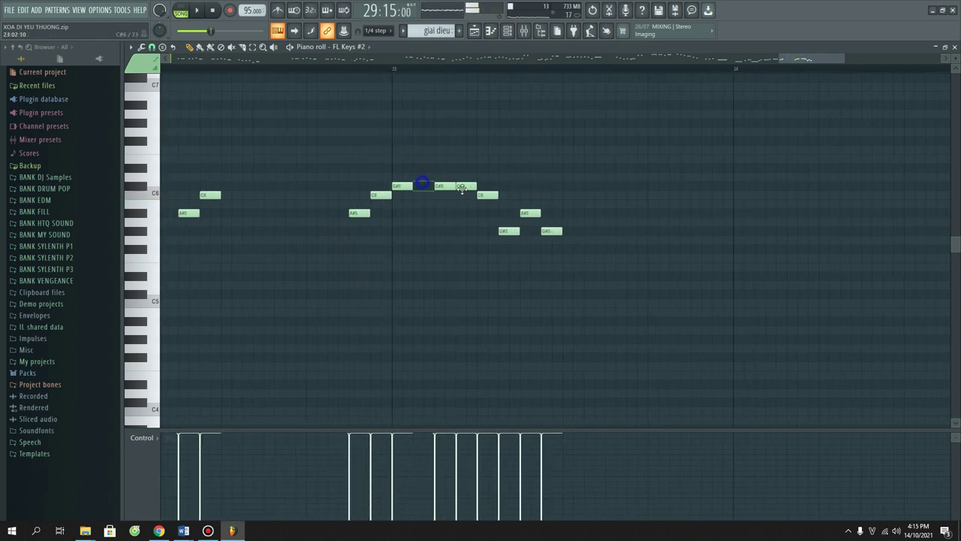
right_click(503, 232)
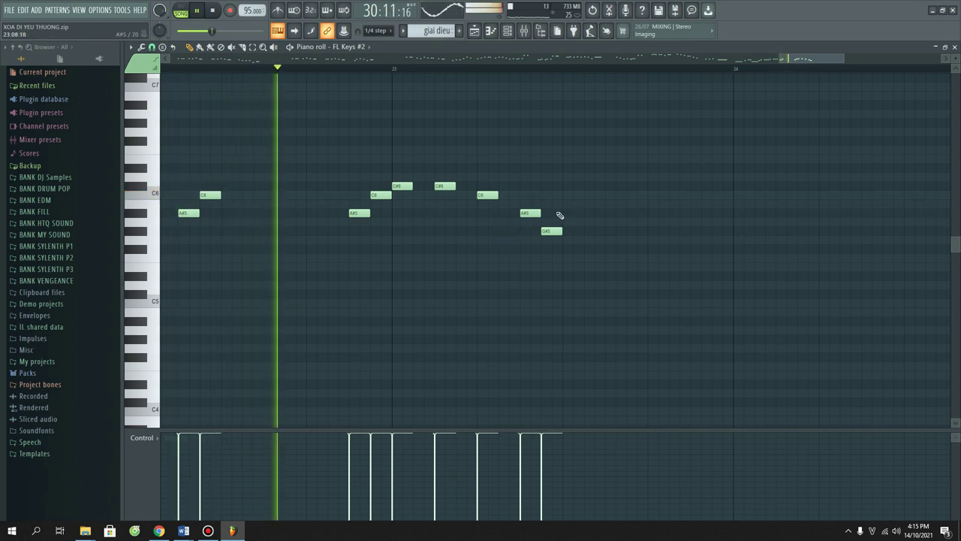
key("space")
right_click(486, 190)
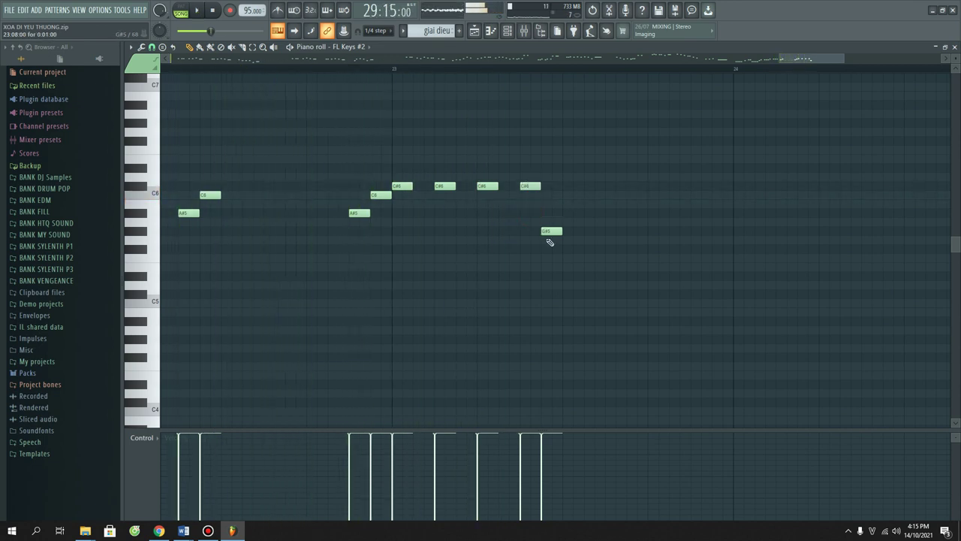
left_click(319, 68)
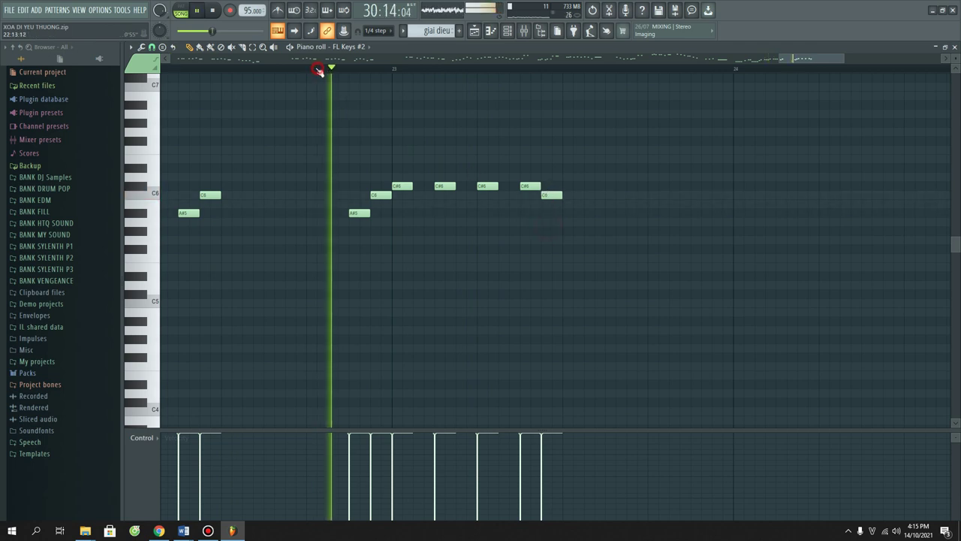
Step: Move the last C6 to step 9 of bar 23 and add G#5, A#5 and G#5 at steps 11, 13 and 15, auditioning them
key("space")
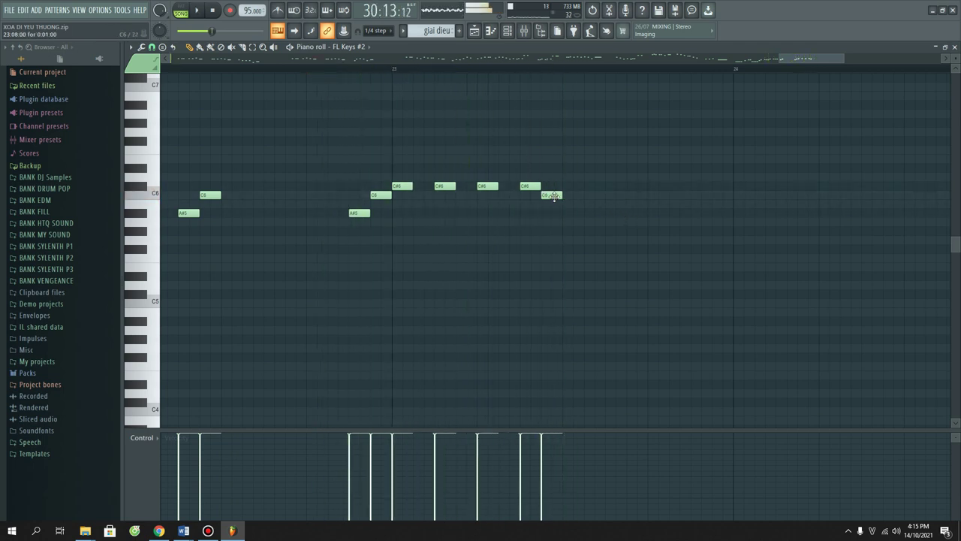
key("space")
left_click_drag(566, 195, 578, 197)
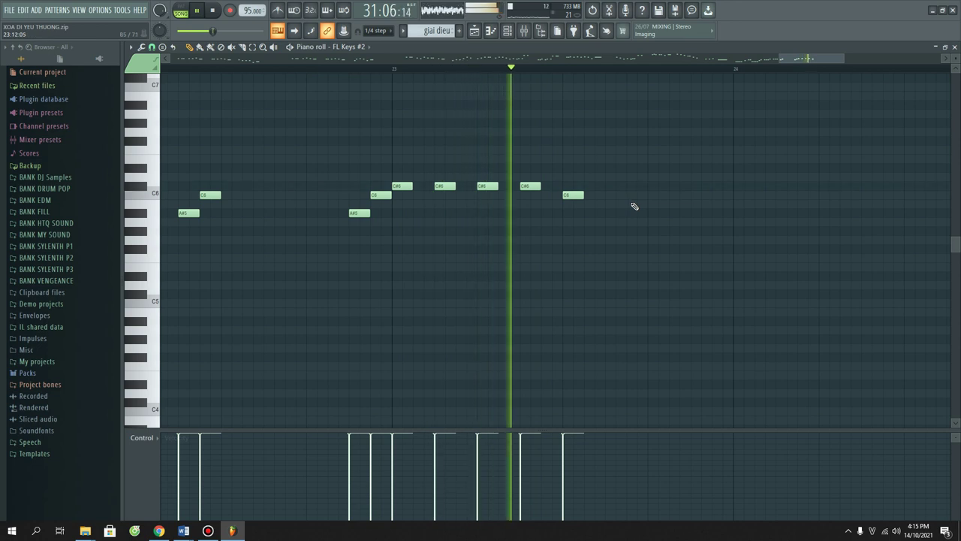
key("space")
left_click(607, 215)
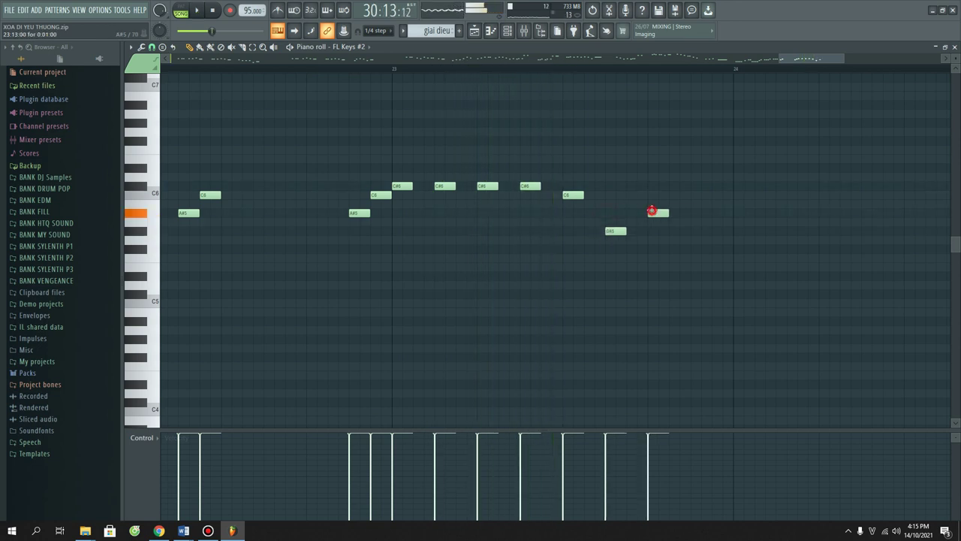
key("space")
scroll(657, 75, "down", 3)
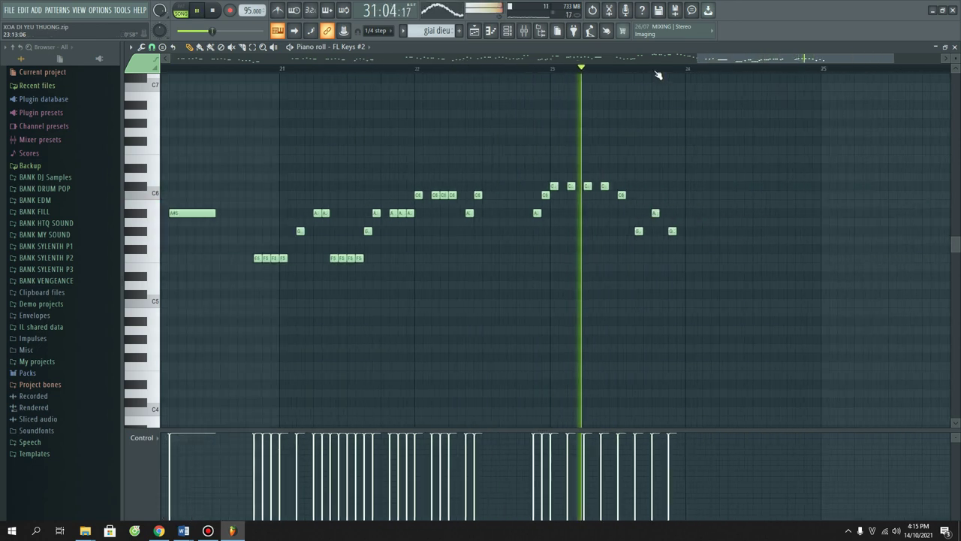
Step: Add four F5 notes from step 14 of bar 24 through step 1 of bar 25, auditioning them over the beat
scroll(788, 71, "up", 3)
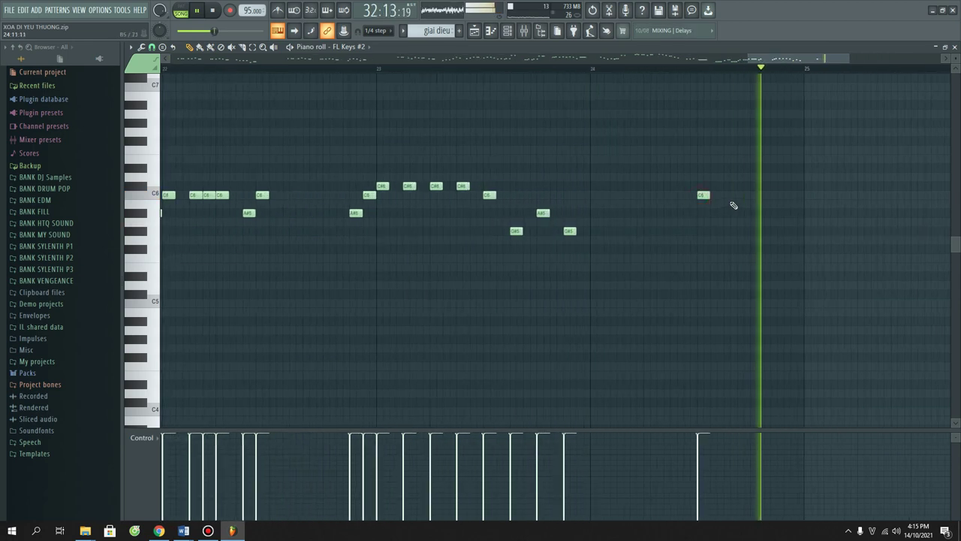
key("space")
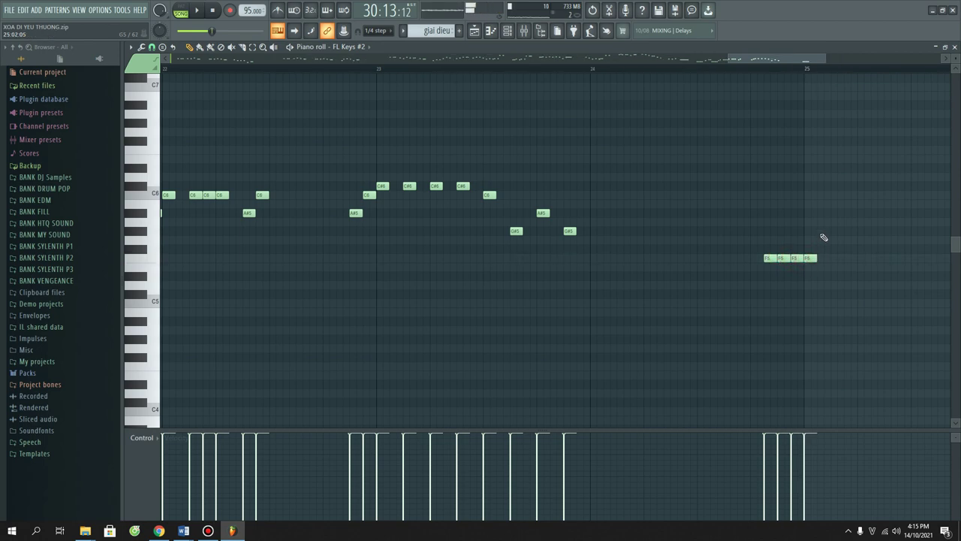
key("space")
scroll(759, 68, "down", 3)
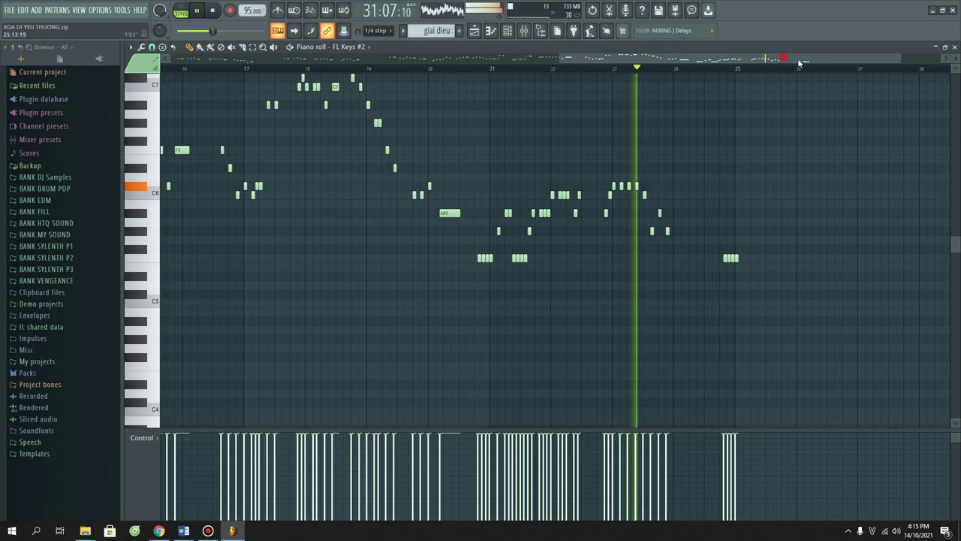
left_click_drag(799, 63, 917, 81)
scroll(619, 73, "up", 2)
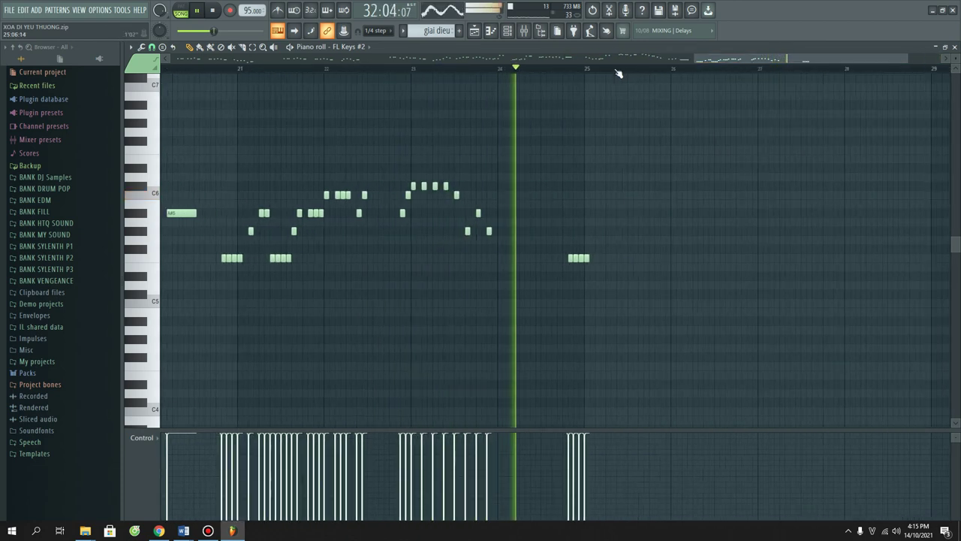
scroll(619, 73, "up", 1)
left_click_drag(787, 61, 827, 64)
scroll(567, 74, "up", 1)
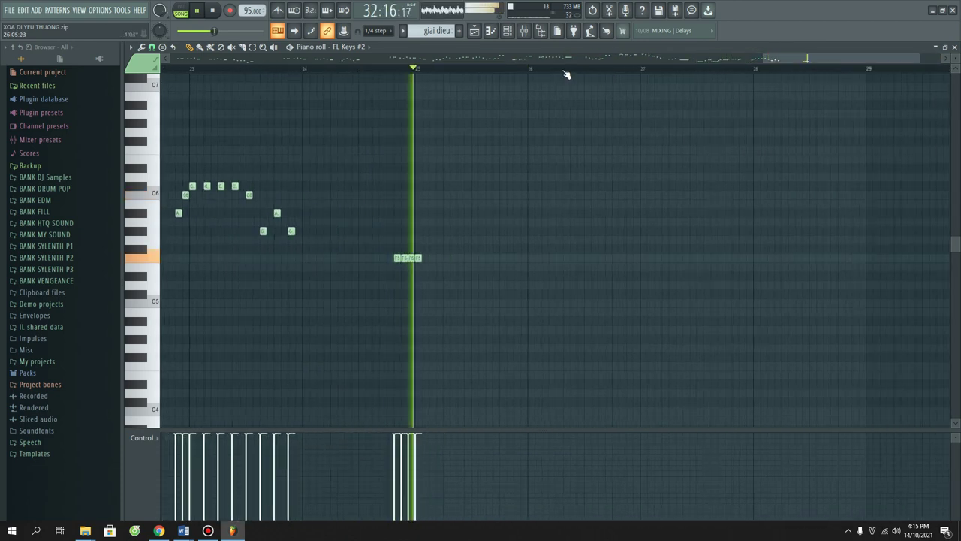
scroll(567, 74, "up", 1)
Step: In bar 25, add G#5 at step 3, A#5 at steps 5 and 7, F5 at steps 8 to 11, G#5 at step 12 and A#5 at step 13
key("space")
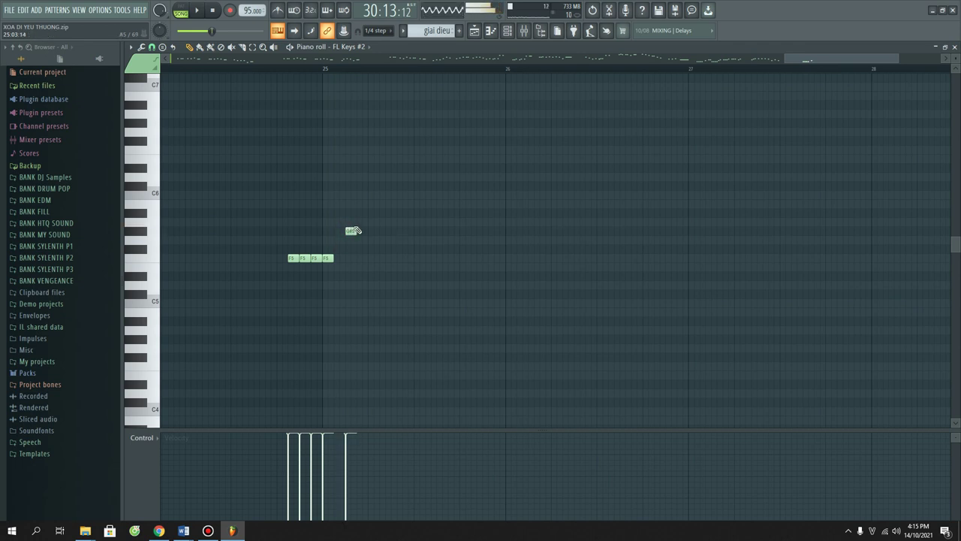
key("space")
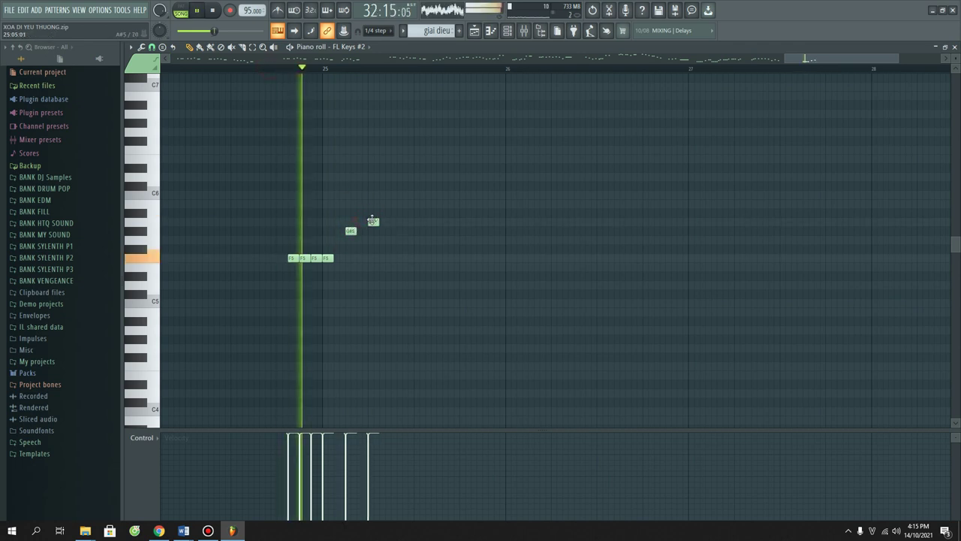
left_click_drag(372, 222, 374, 213)
key("space")
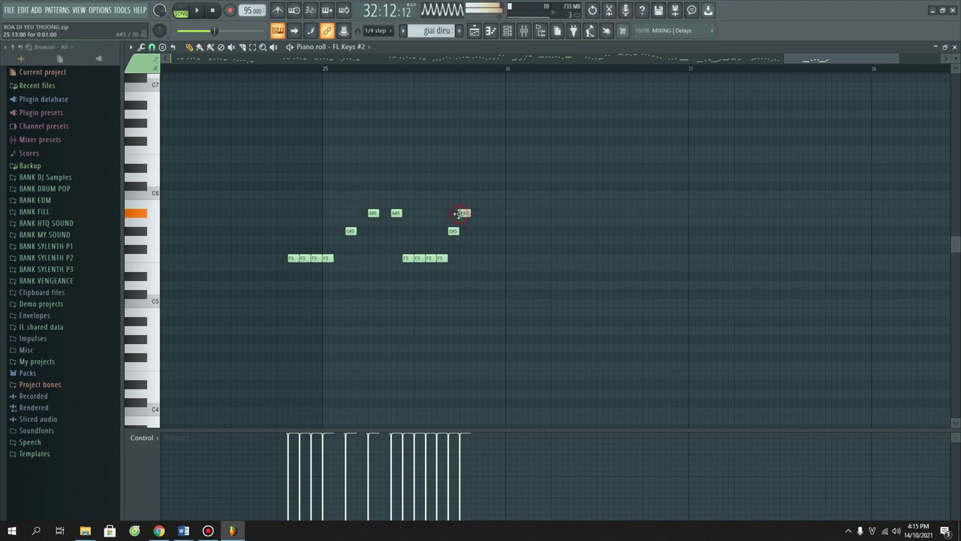
key("space")
scroll(607, 70, "up", 2)
scroll(528, 237, "up", 1)
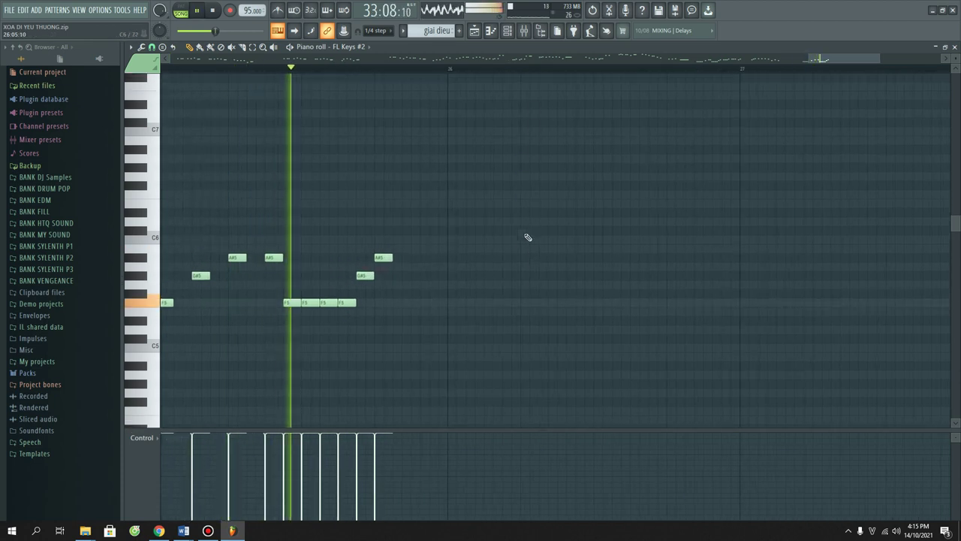
Step: Shift the last seven notes of bar 25 one step earlier, starting with A#5 at step 6, and audition the phrase
key("space")
scroll(421, 259, "up", 1)
left_click_drag(265, 244, 420, 350)
key("space")
left_click_drag(292, 313, 273, 313)
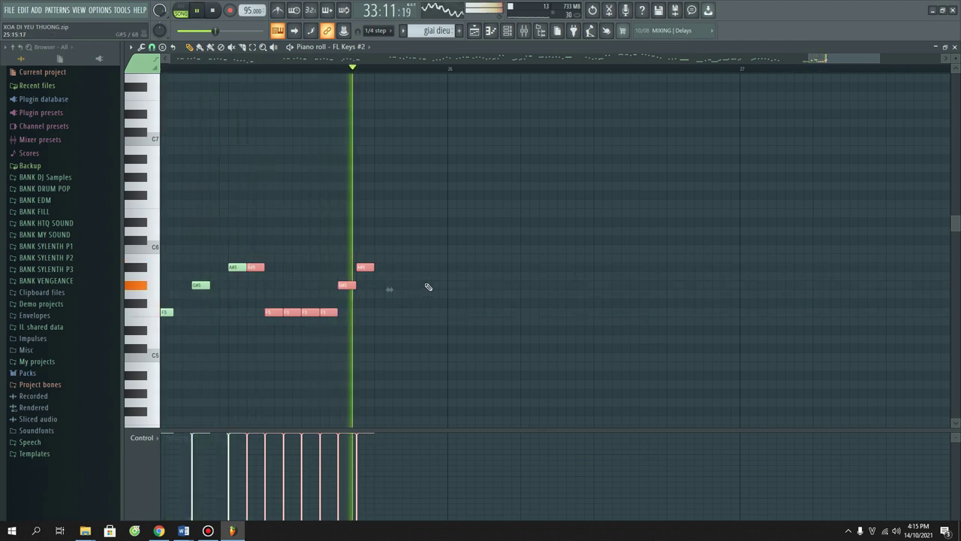
Step: Add A#5 at steps 14 to 16 of bar 25, and C6 at steps 1, 3, 4 and C#6 at step 5 of bar 26
key("space")
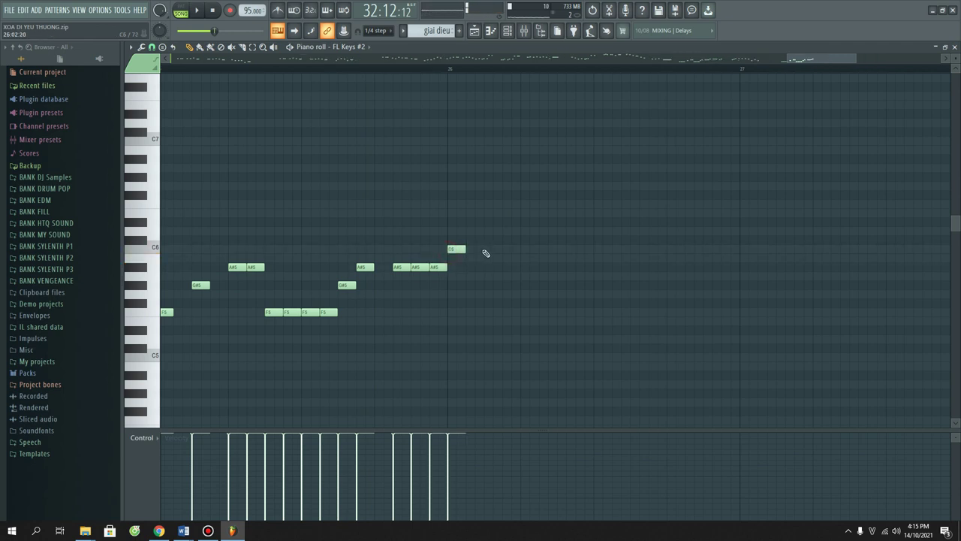
left_click(364, 69)
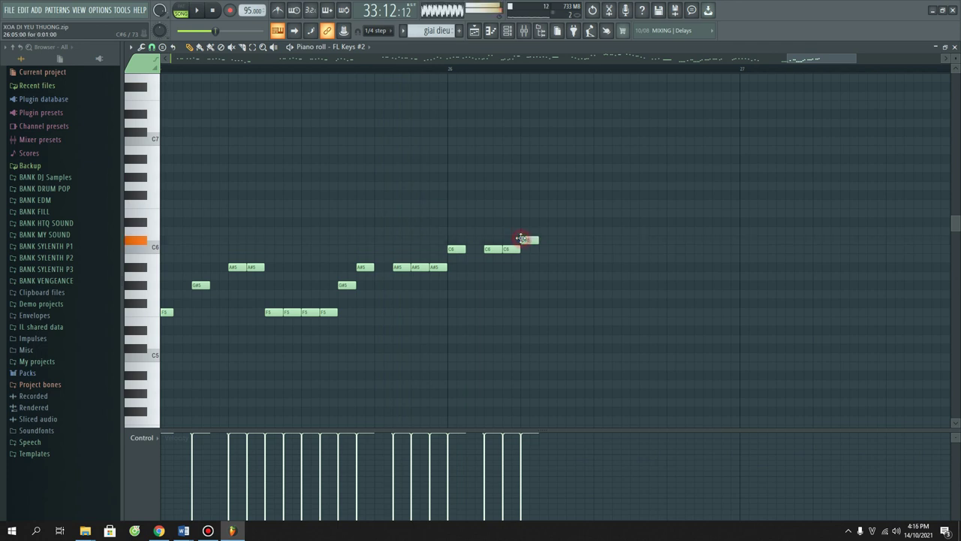
key("space")
key("space")
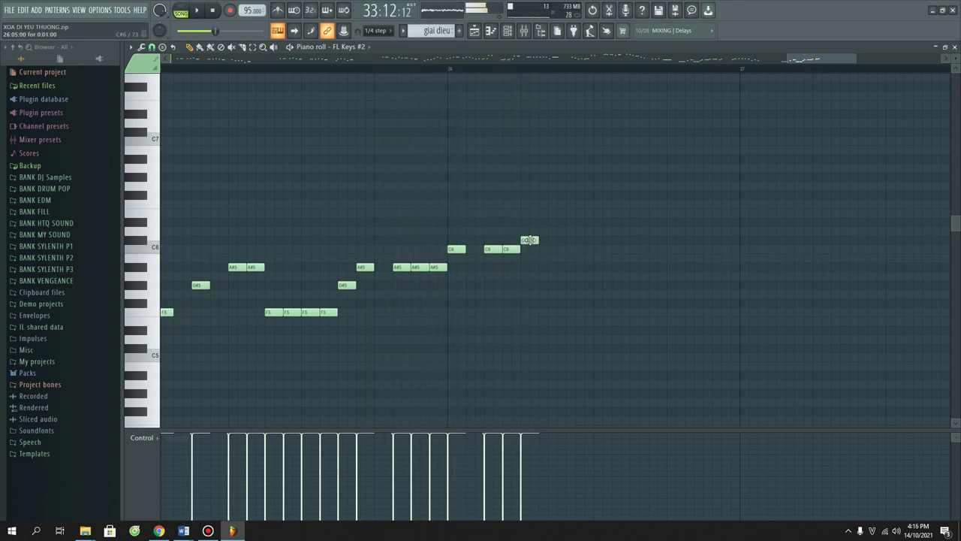
Step: Move C#6 to step 6 of bar 26 and add D#6 at step 8, C#6 at step 13 and A#5 at step 15, auditioning them
key("space")
left_click(579, 222)
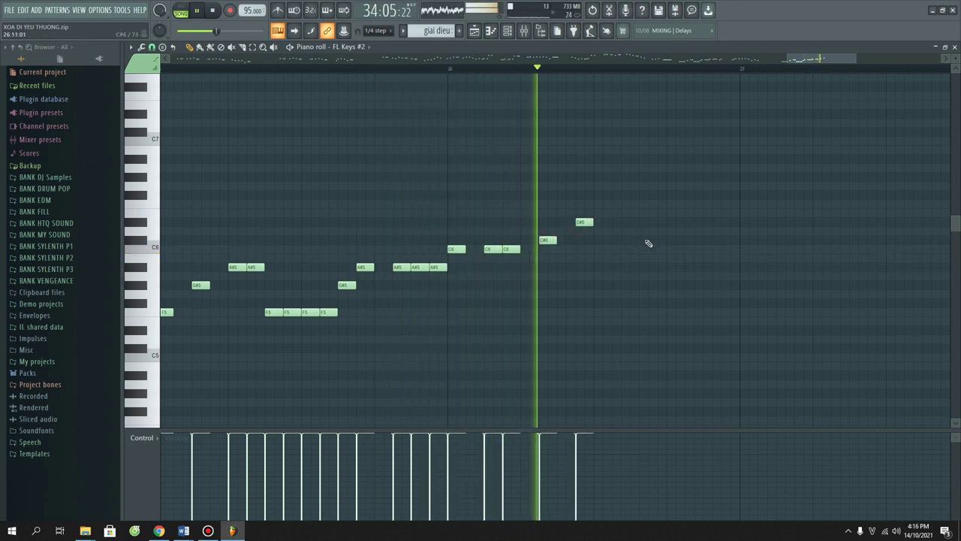
key("space")
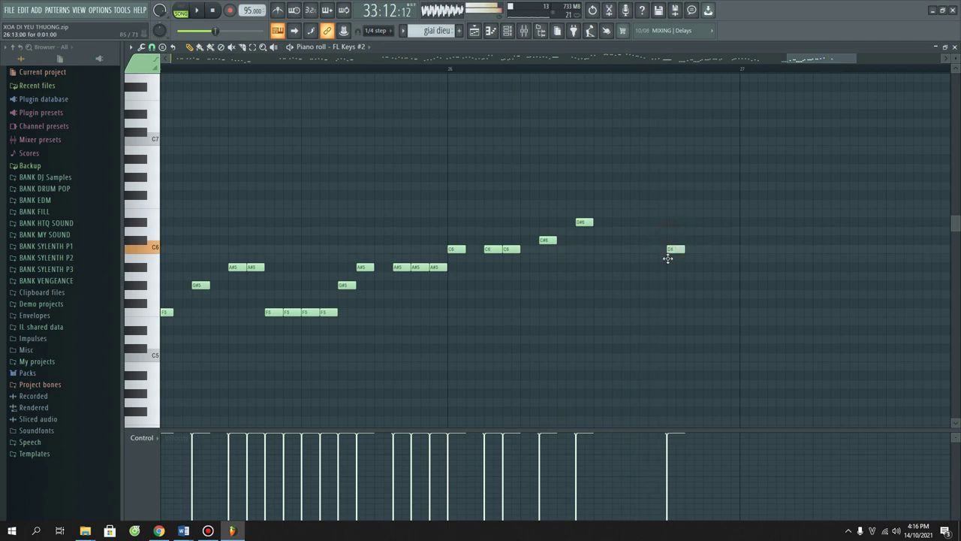
left_click(703, 267)
key("space")
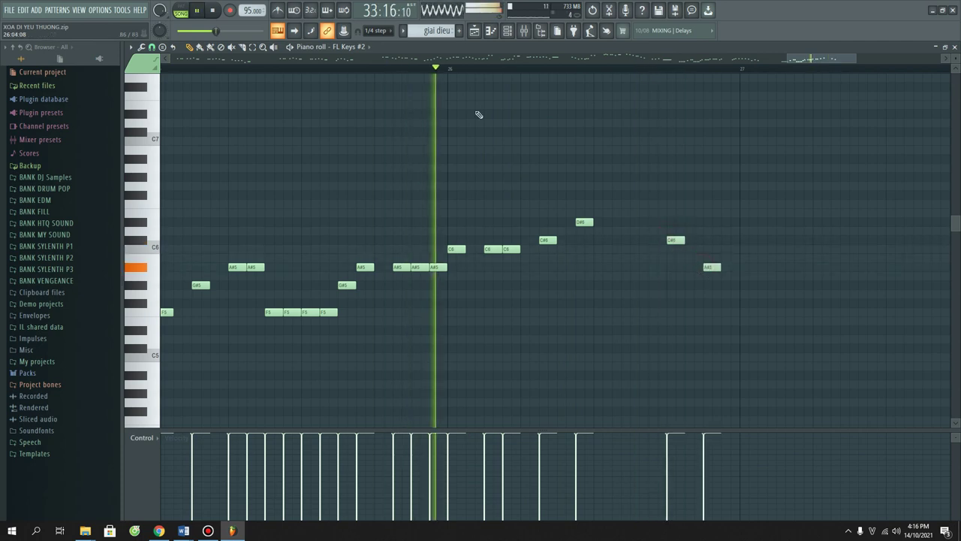
scroll(449, 71, "down", 2)
scroll(706, 72, "up", 3)
scroll(553, 235, "up", 3)
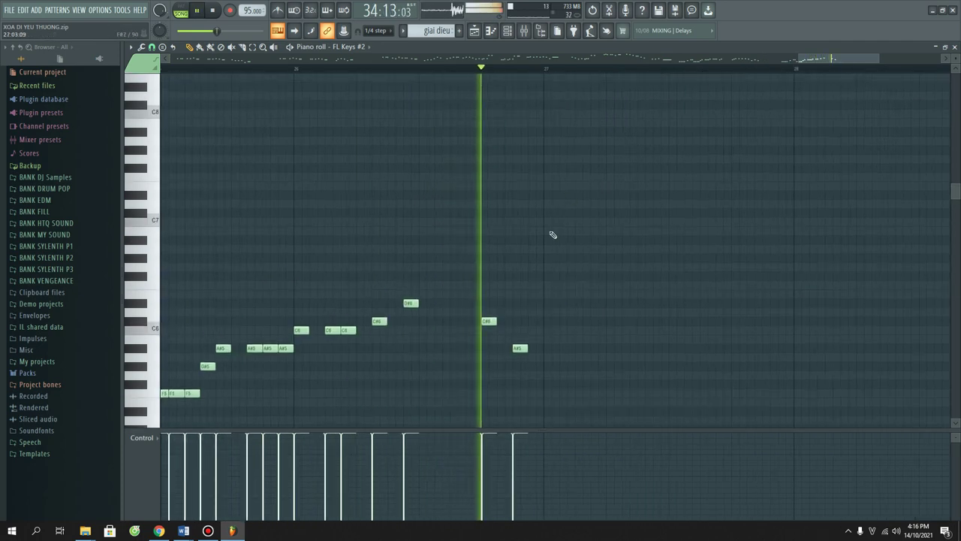
Step: Lower the note at step 13 of bar 26 to C6 and play the phrase back
scroll(561, 215, "down", 4)
key("space")
key("space")
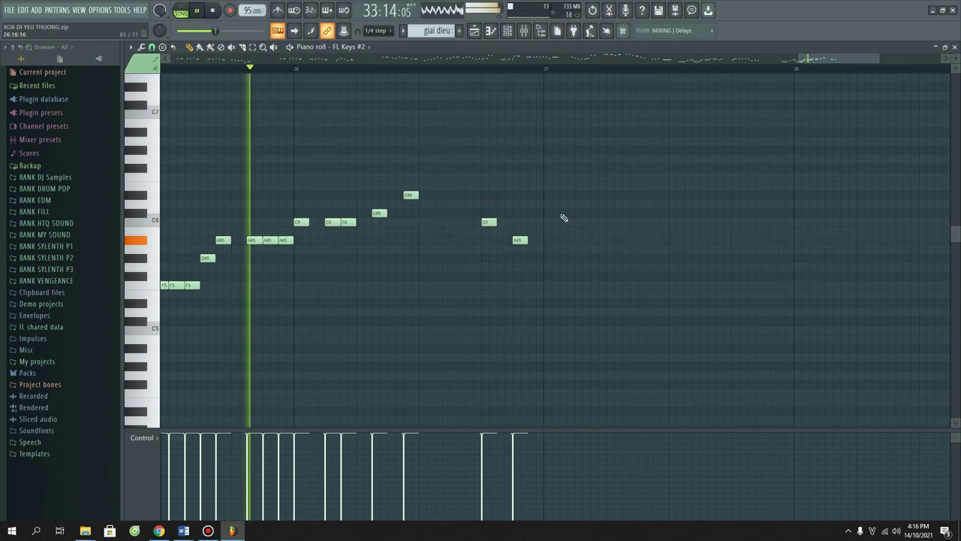
Step: In bar 27, add A#5 at steps 7, 8 and 16, C6 at steps 9, 11 and 14, and C#6 at step 12
scroll(636, 68, "up", 3)
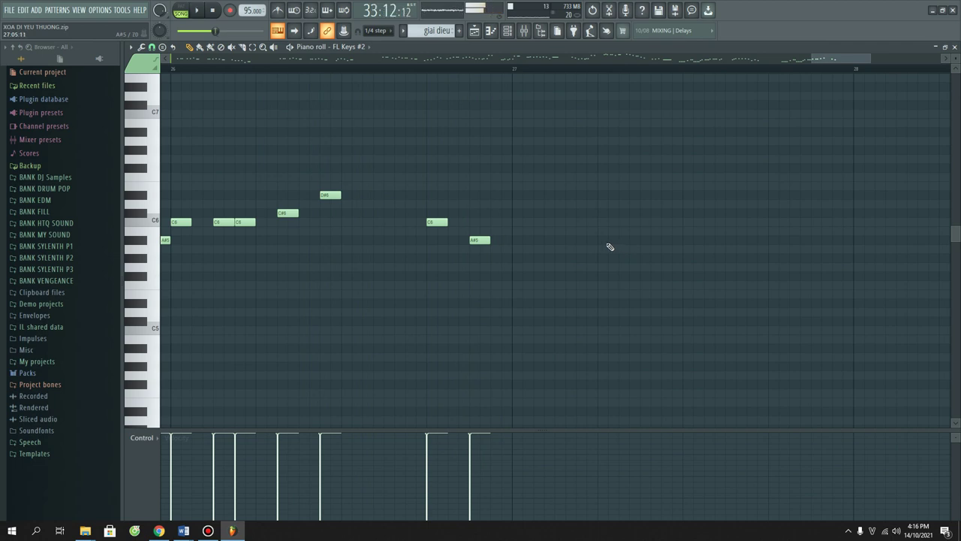
left_click_drag(620, 240, 778, 240)
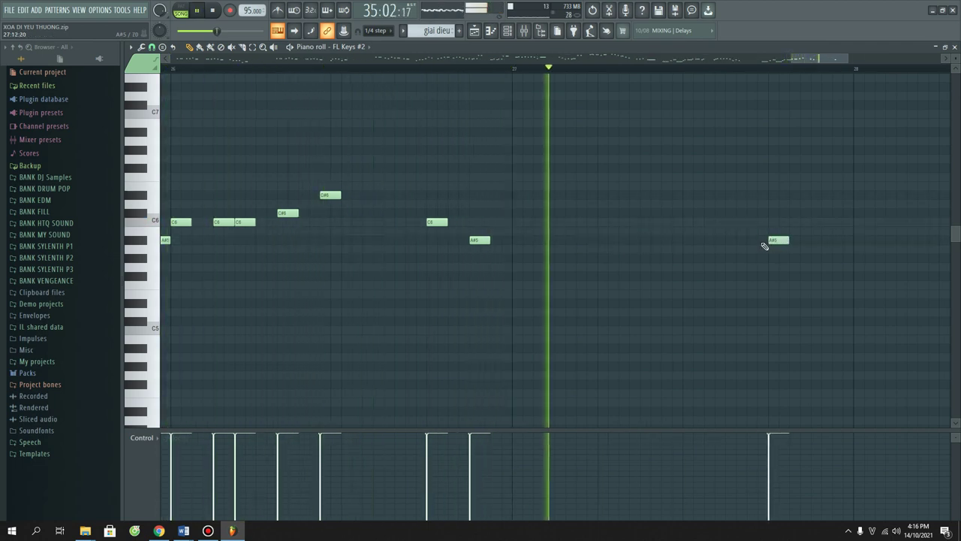
key("space")
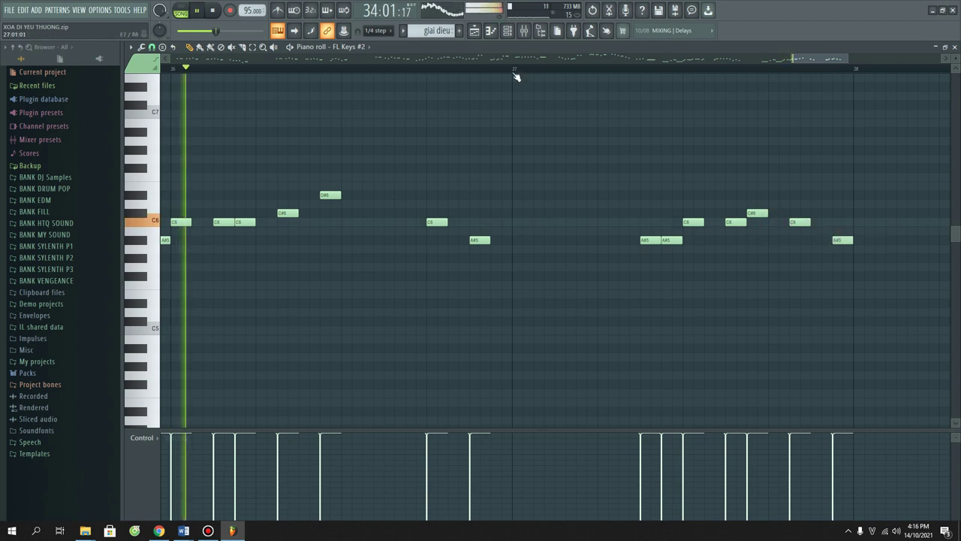
Step: Lengthen the final A#5 at the end of bar 27 to five steps and finish auditioning the phrase
scroll(517, 72, "down", 4)
scroll(634, 71, "up", 2)
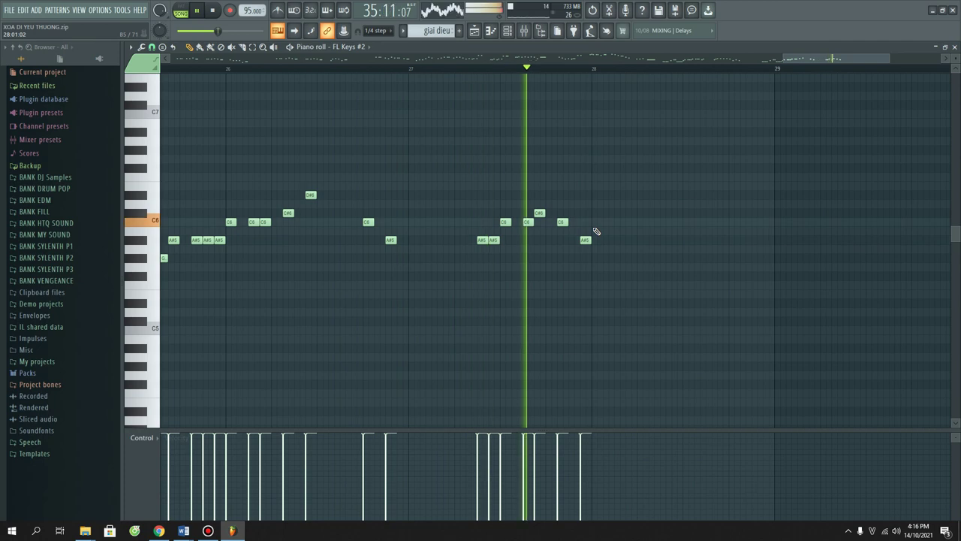
left_click(591, 239)
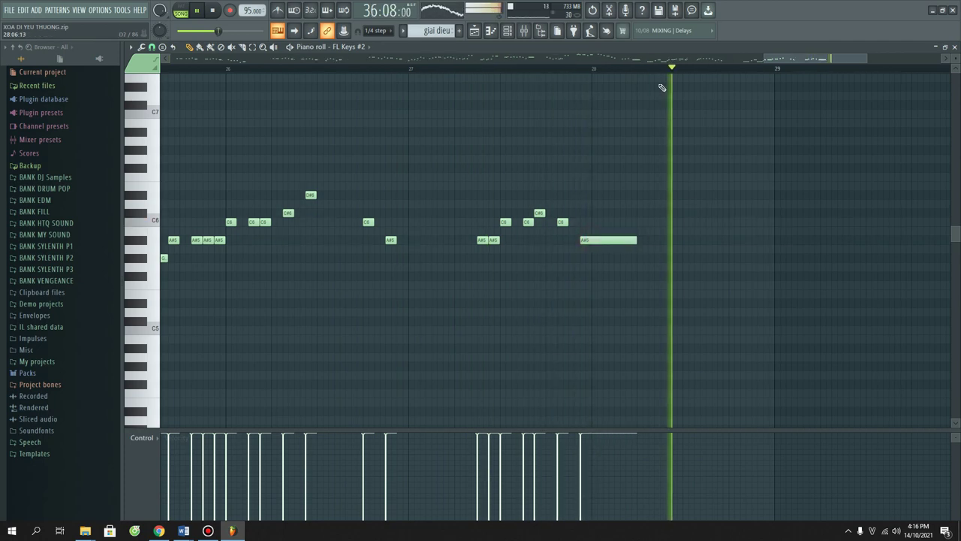
scroll(667, 75, "down", 3)
key("space")
Step: Place a second giai dieu pattern clip on Track 1 of the playlist, starting at bar 37
left_click(475, 31)
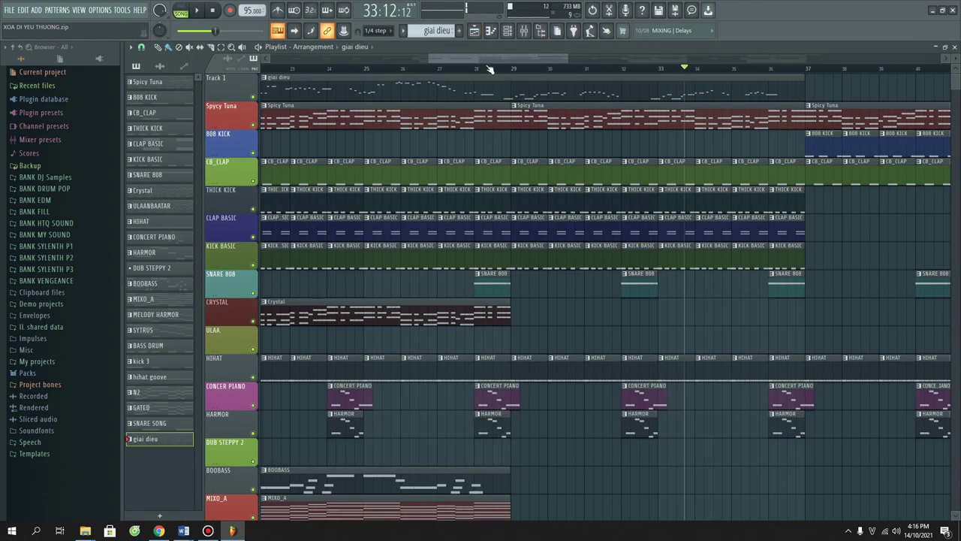
scroll(495, 75, "down", 3)
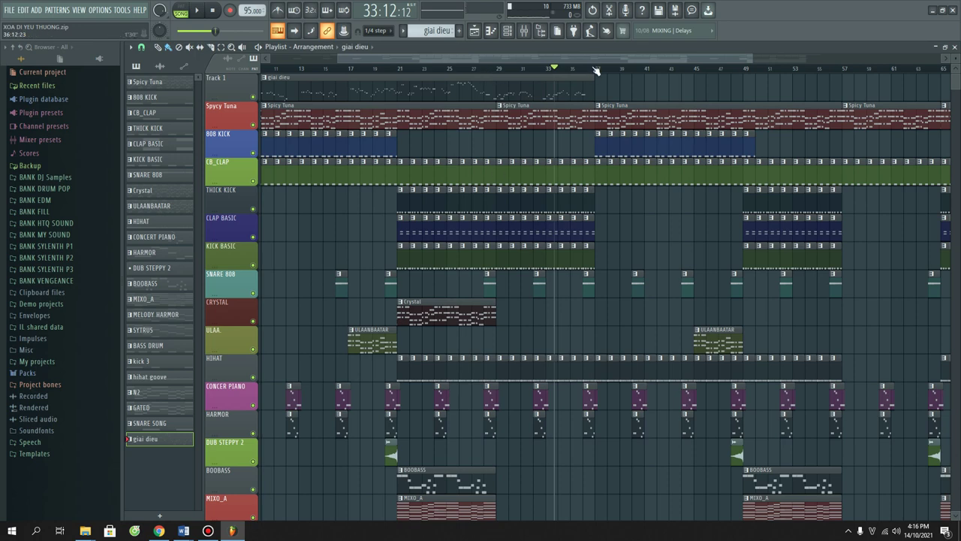
scroll(595, 71, "up", 4)
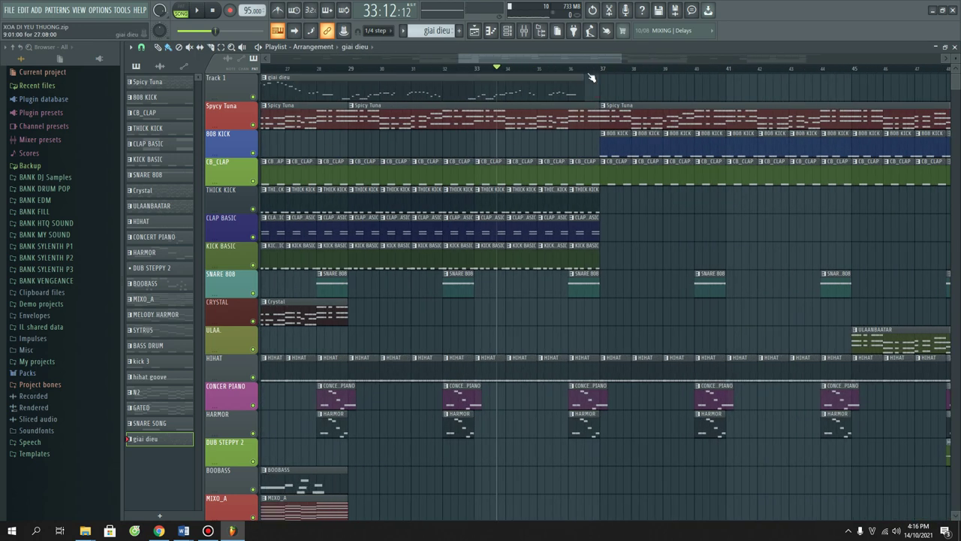
scroll(592, 75, "down", 5)
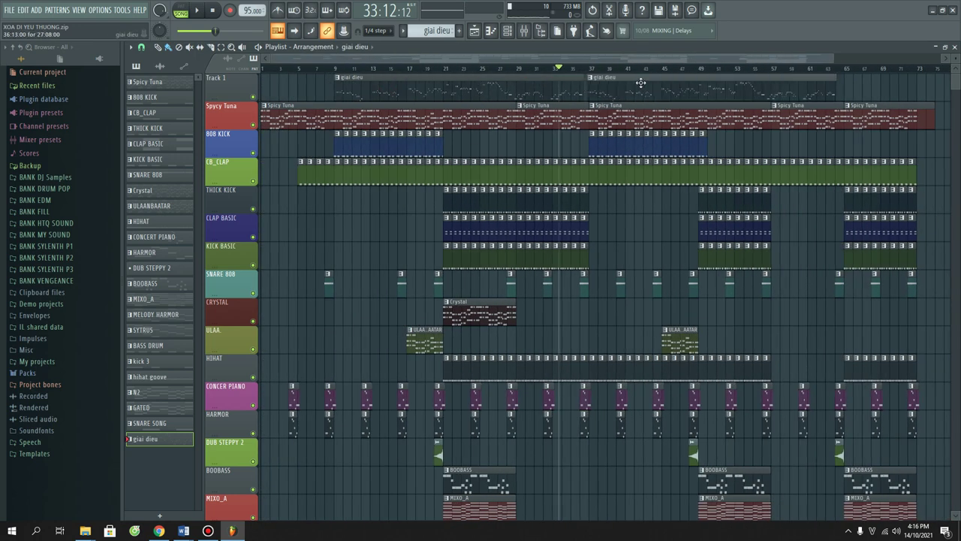
scroll(593, 73, "up", 5)
left_click(595, 92)
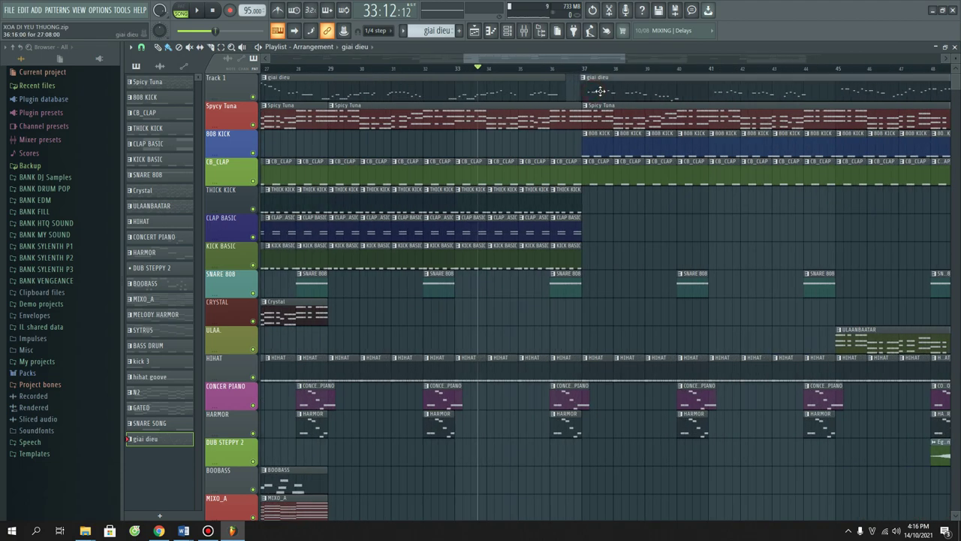
Step: Play the arrangement from the end of bar 36 to audition the repeated giai dieu clip over the beat
left_click(580, 72)
key("space")
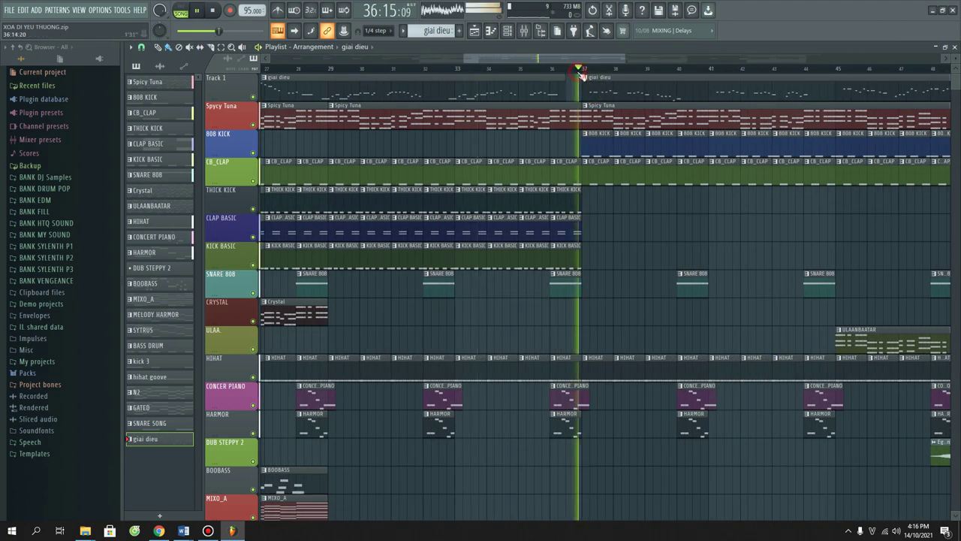
scroll(580, 73, "down", 5)
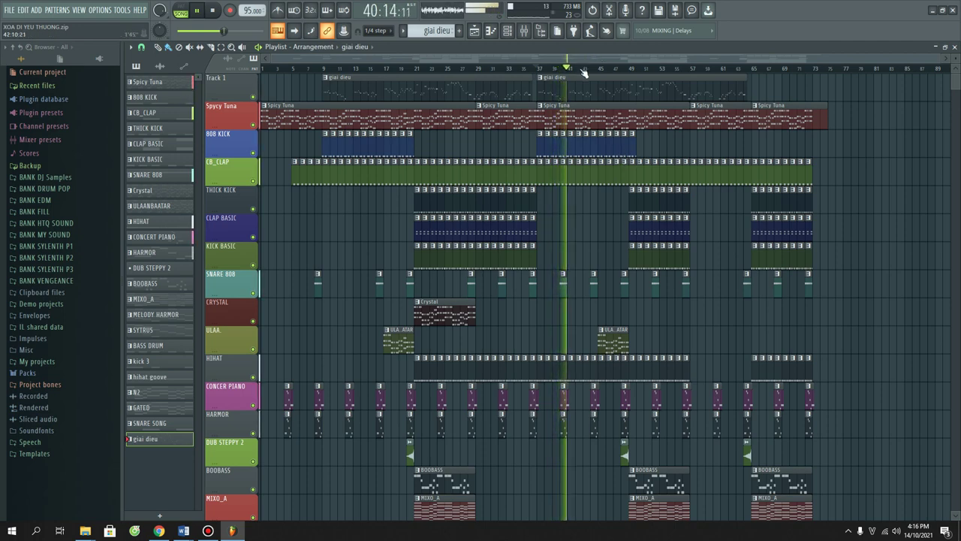
scroll(584, 73, "up", 3)
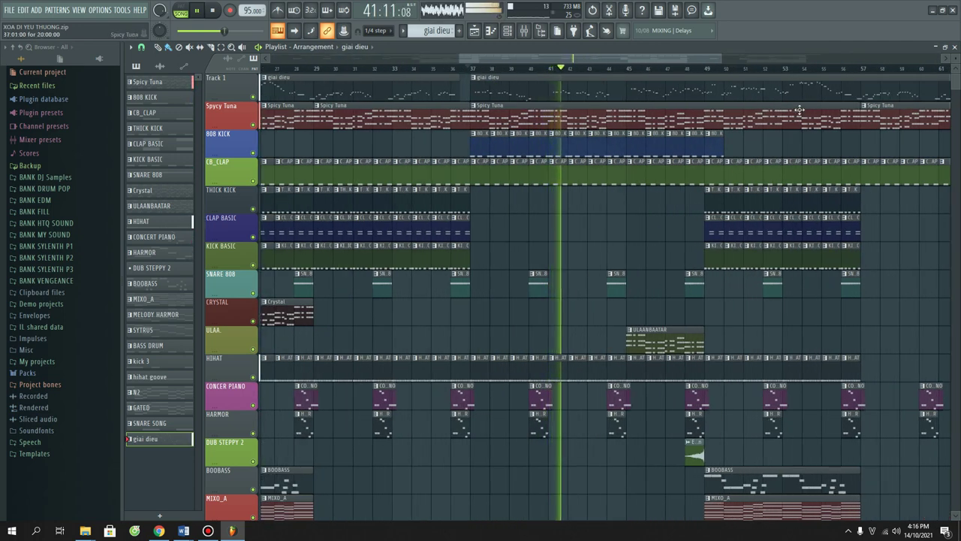
Step: Examine the arrangement under and after the second giai dieu clip while it plays, up to the last drum section
scroll(799, 110, "up", 1)
scroll(749, 70, "up", 1)
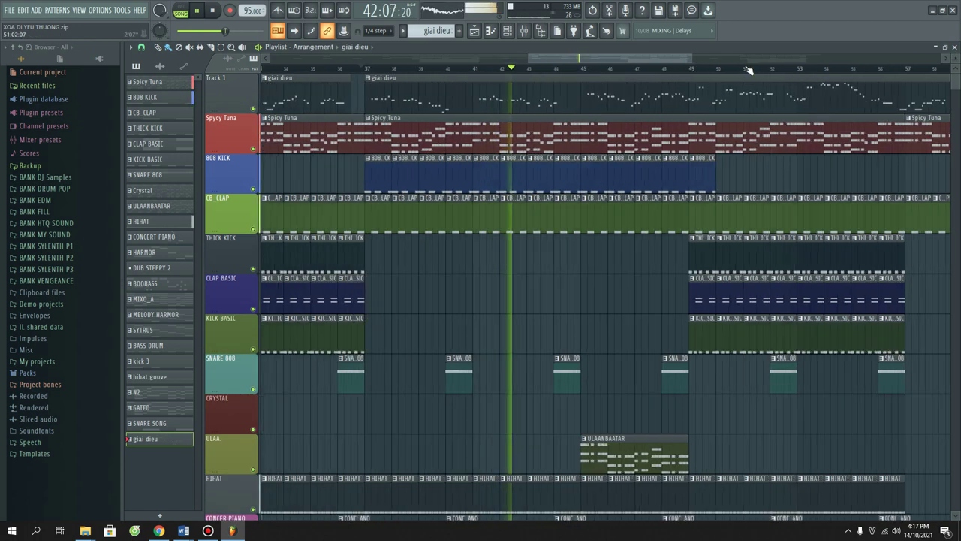
scroll(516, 54, "down", 1)
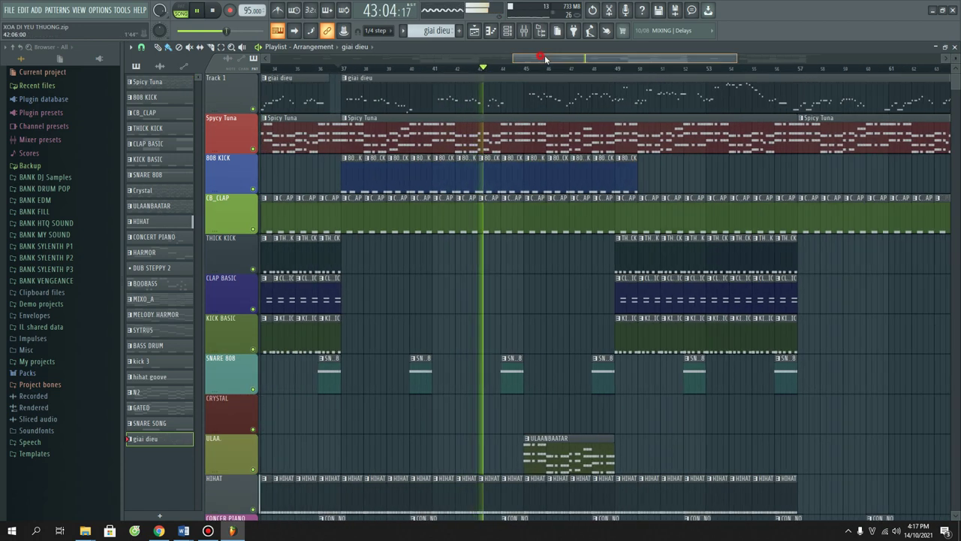
left_click_drag(546, 59, 561, 54)
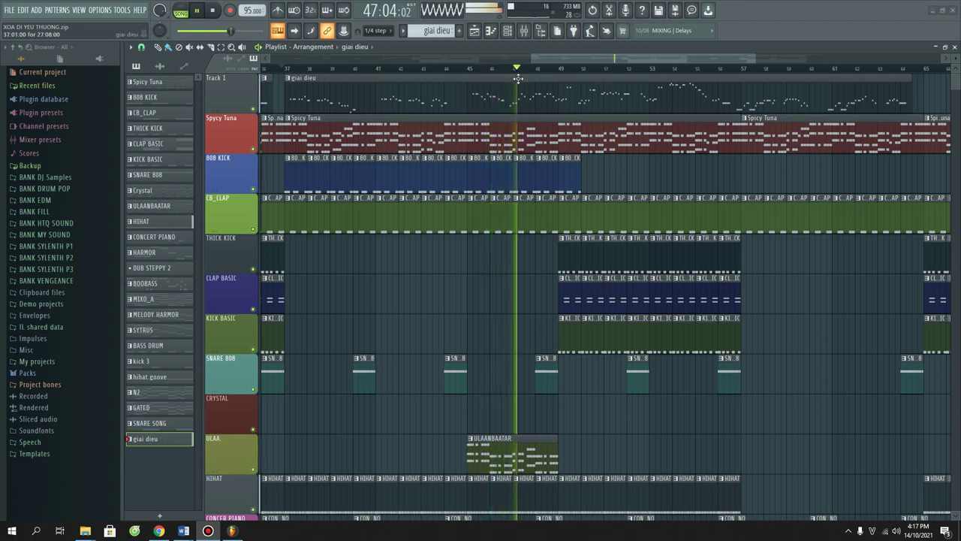
scroll(518, 78, "down", 6)
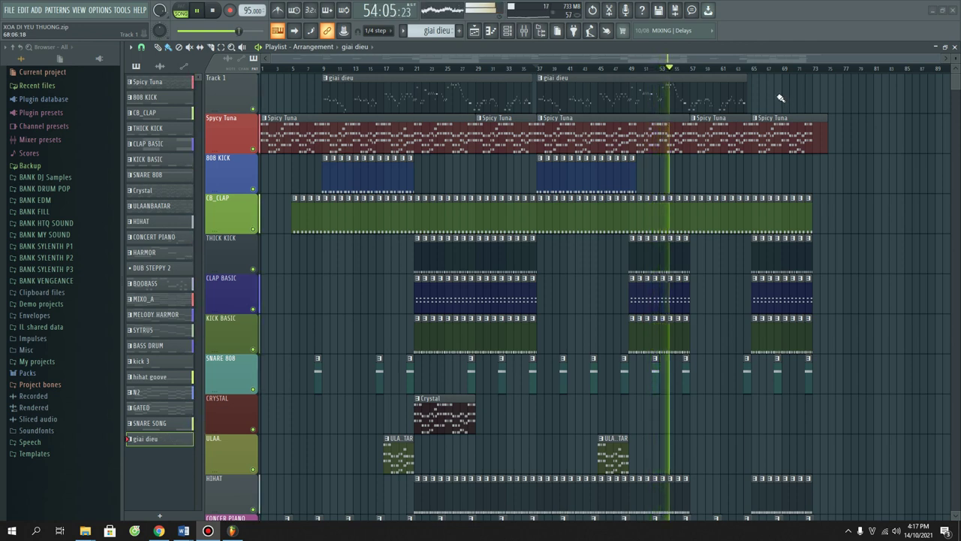
scroll(768, 77, "up", 2)
scroll(768, 77, "down", 2)
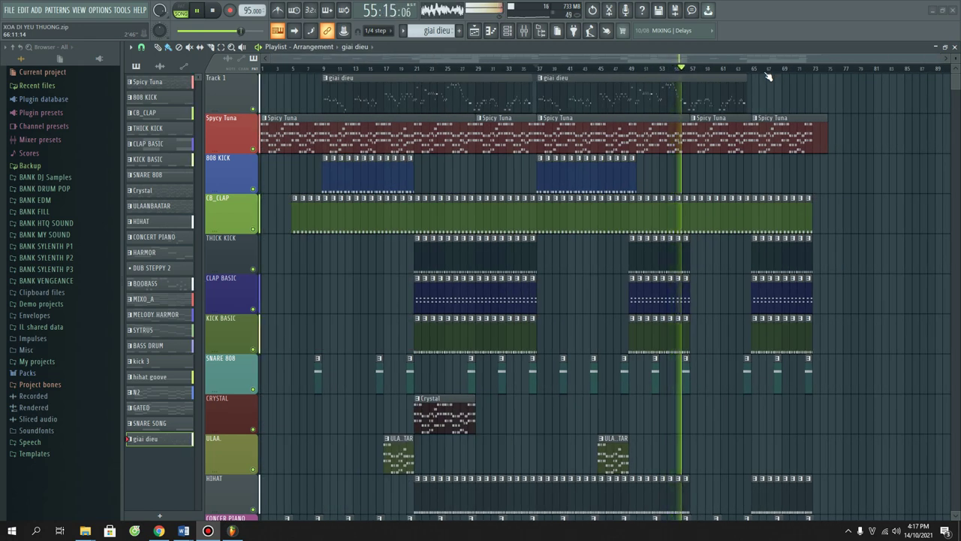
scroll(768, 77, "up", 3)
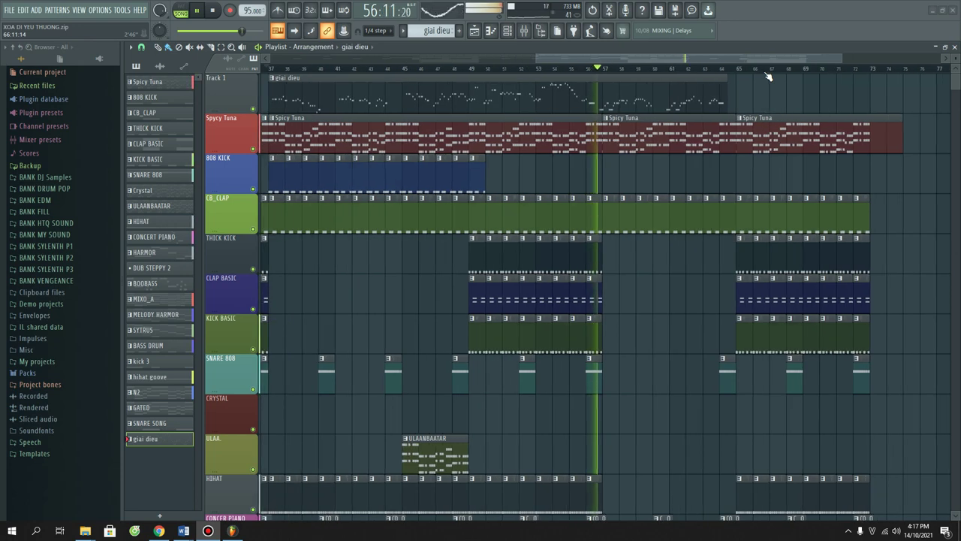
scroll(542, 76, "down", 3)
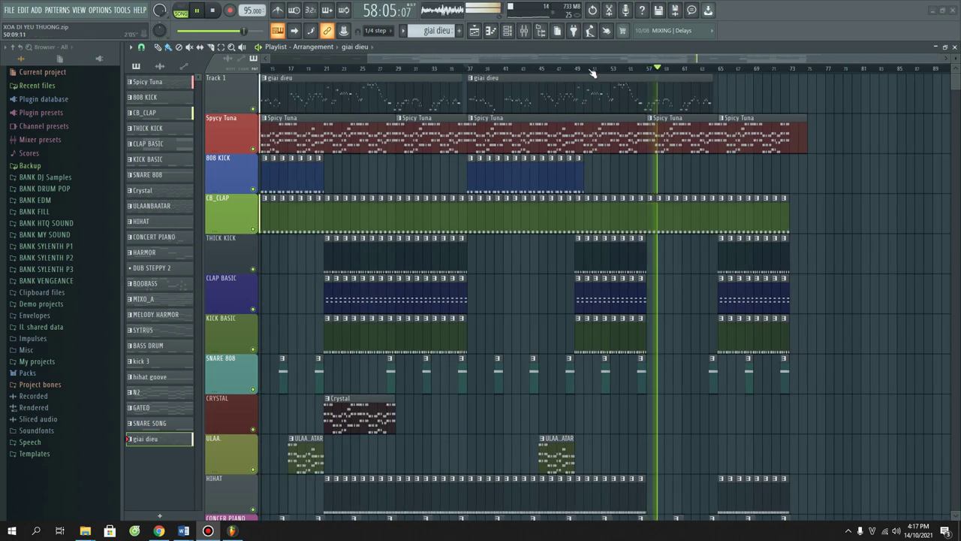
Step: Slice the second giai dieu clip at bar 49 and copy the sliced-off part to step 10 of bar 64
scroll(593, 73, "up", 6)
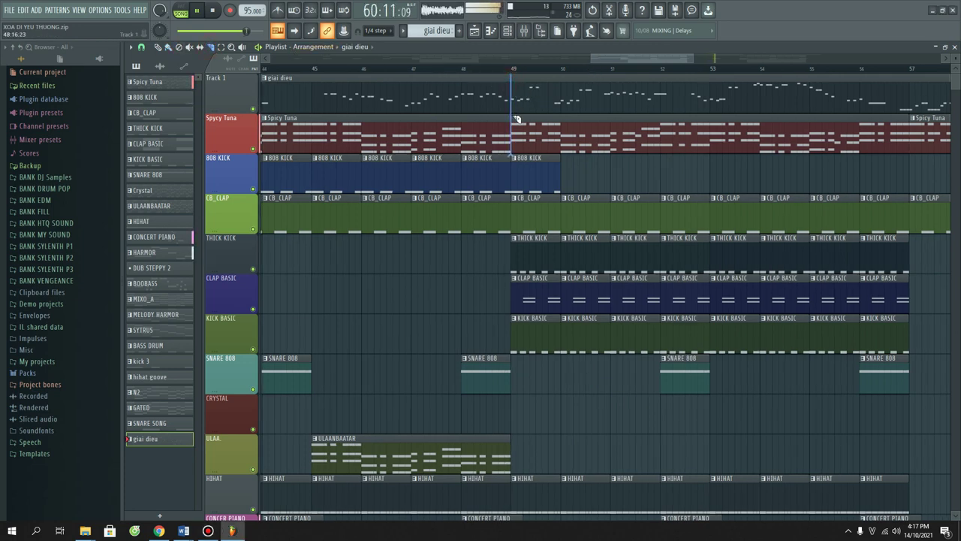
scroll(488, 76, "down", 6)
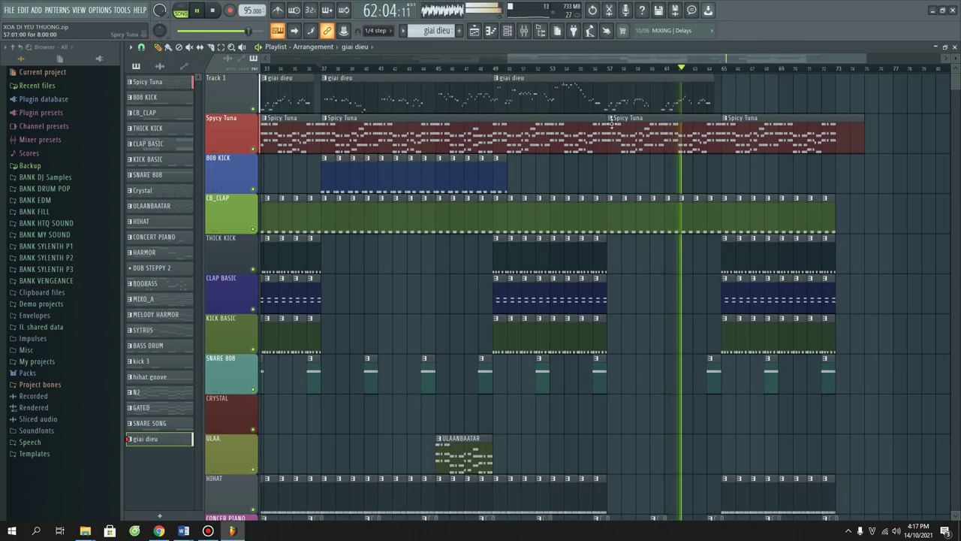
left_click_drag(579, 95, 687, 90, "shift")
scroll(734, 74, "up", 5)
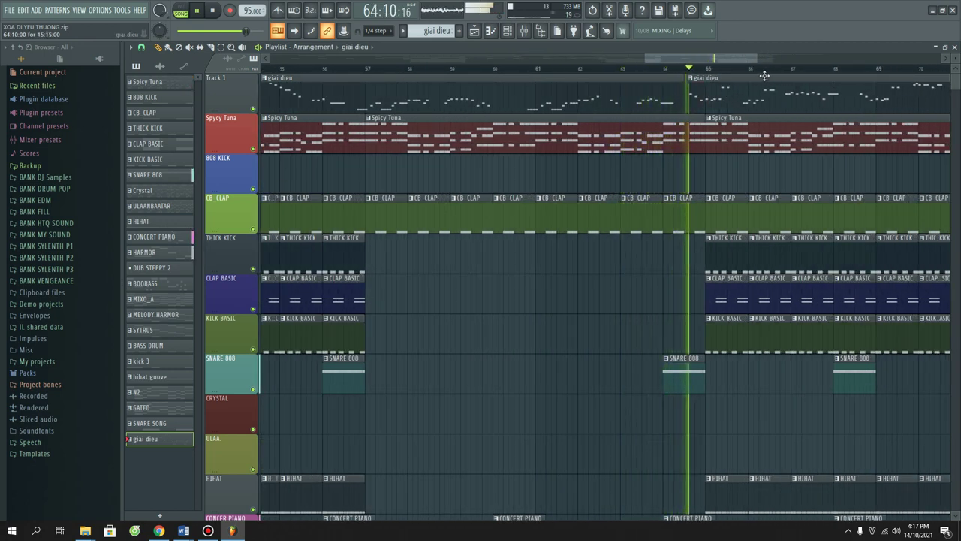
Step: Trim the copied giai dieu clip so it ends within bar 72, right after its final long note
scroll(689, 77, "down", 5)
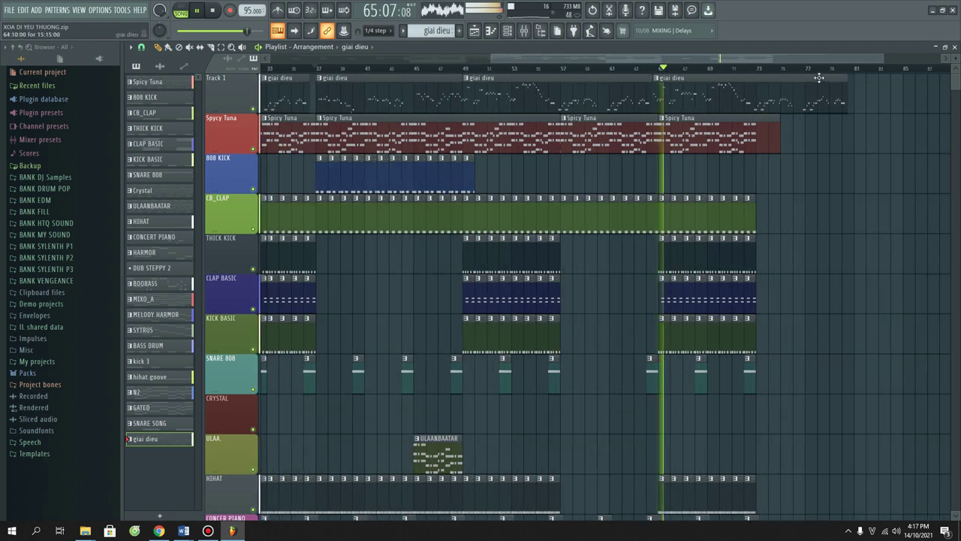
left_click_drag(847, 93, 753, 93)
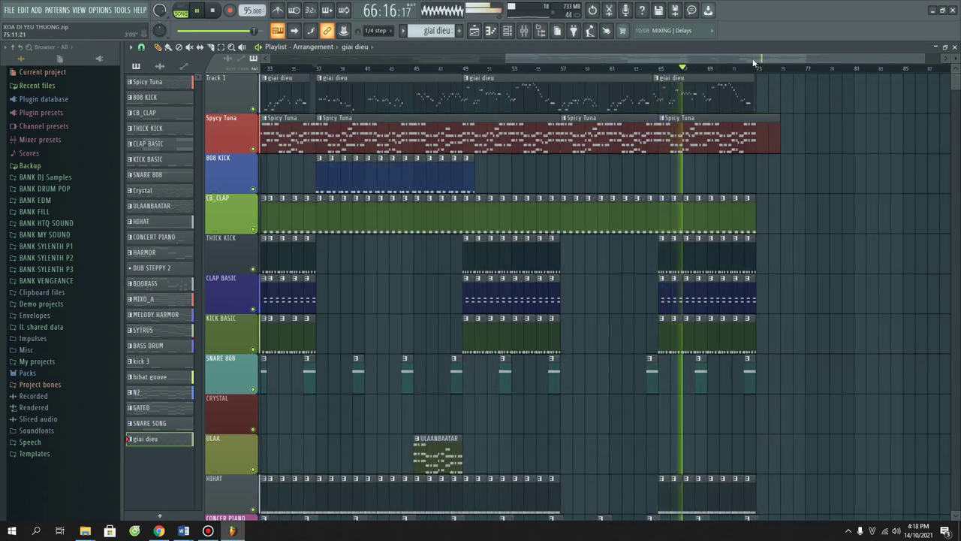
scroll(764, 75, "up", 8)
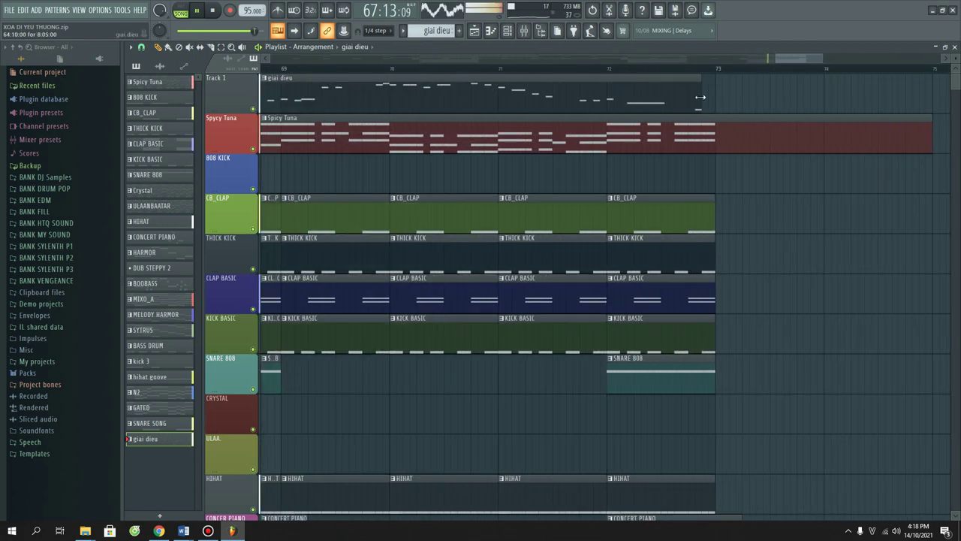
left_click_drag(701, 97, 693, 97)
scroll(586, 75, "down", 10)
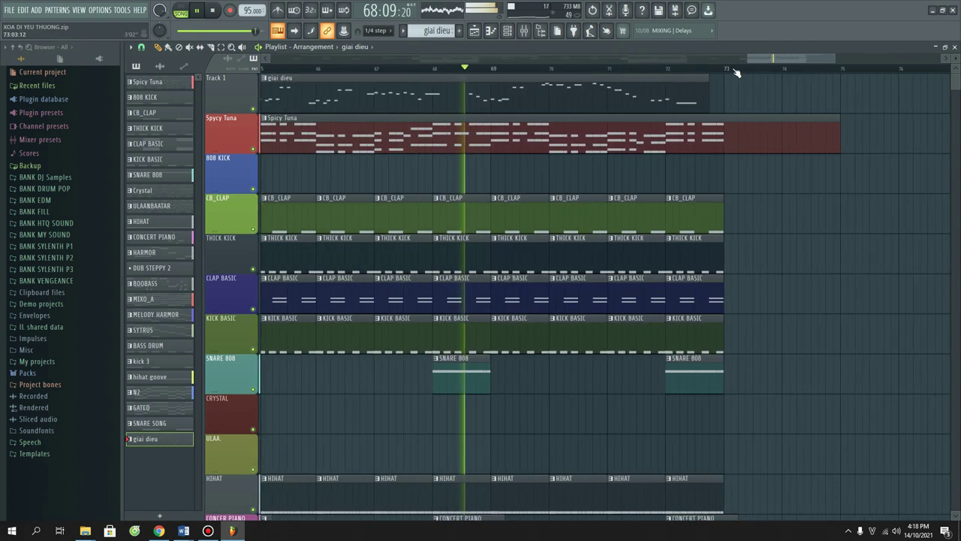
Step: Insert an empty playlist track above the giai dieu track and stop playback
right_click(237, 75)
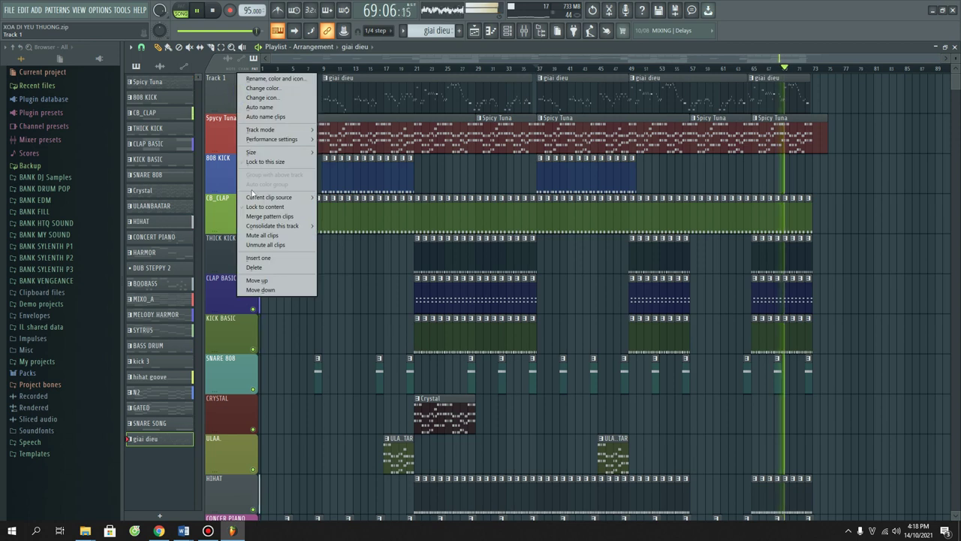
left_click(250, 258)
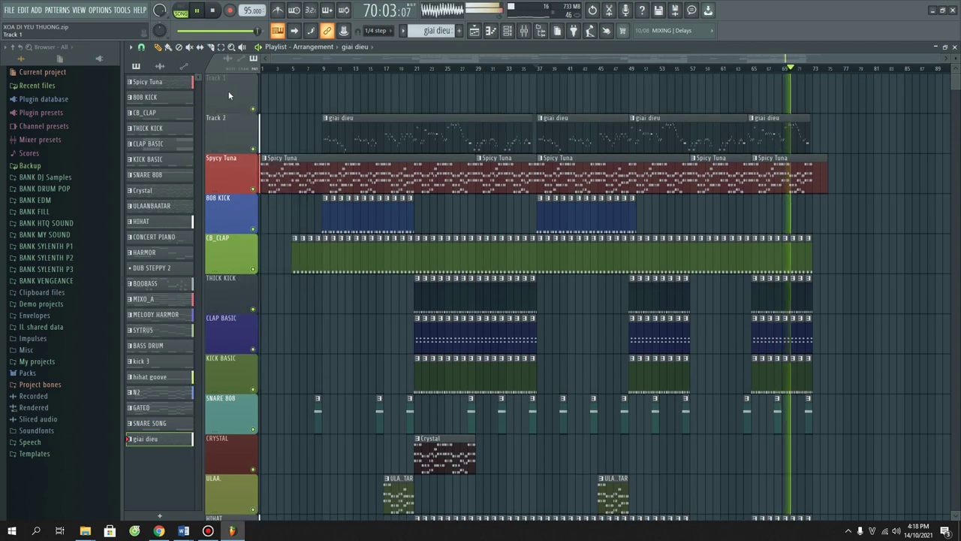
right_click(235, 75)
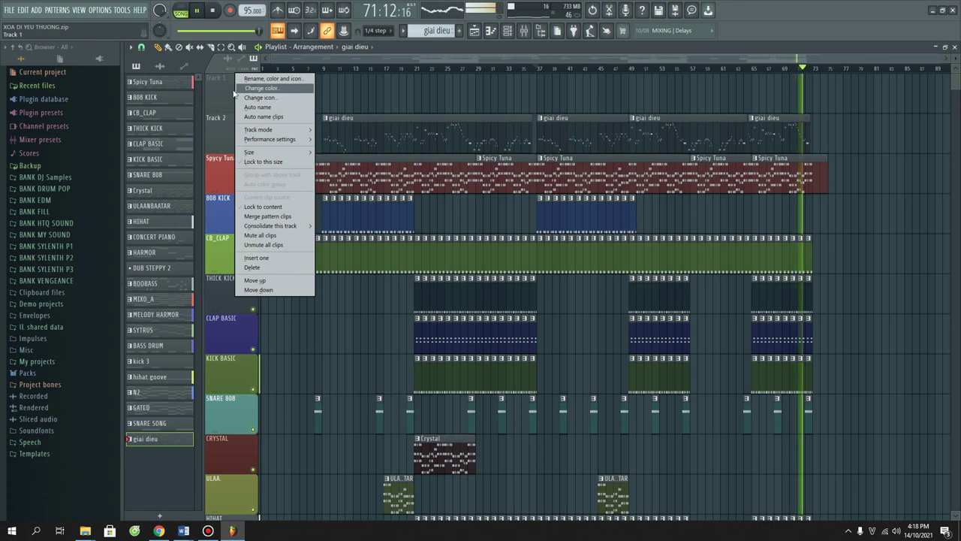
left_click(219, 93)
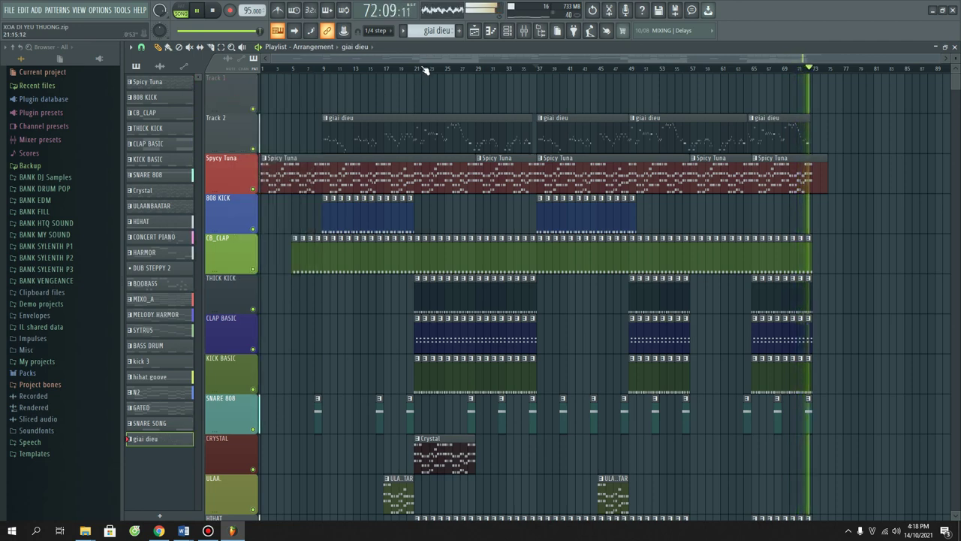
scroll(482, 144, "down", 2)
scroll(483, 144, "up", 2)
key("space")
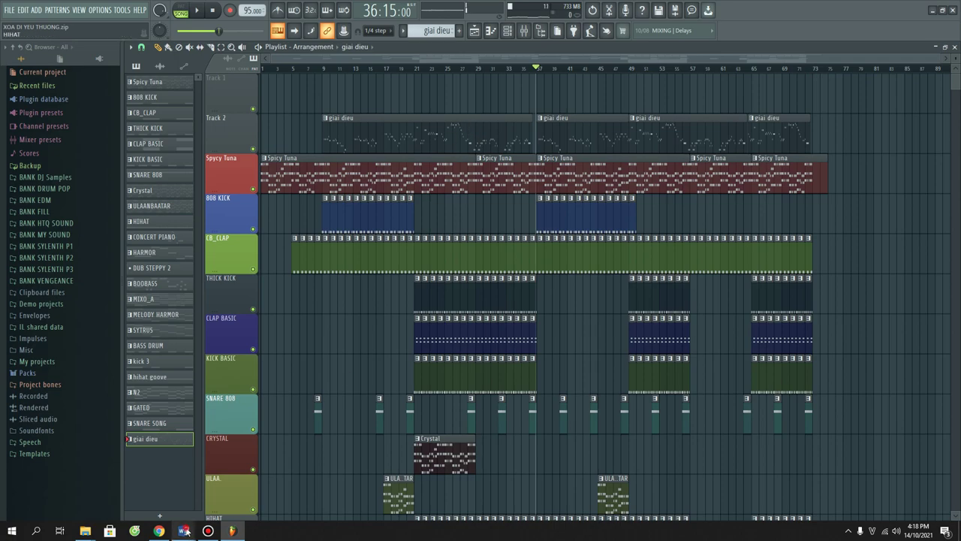
Step: Switch to Word and review the numbered composing steps in the CÁCH SÁNG TÁC NHẠC RnB document, then return to the playlist
mouse_move(186, 531)
left_click(224, 500)
scroll(481, 293, "down", 1)
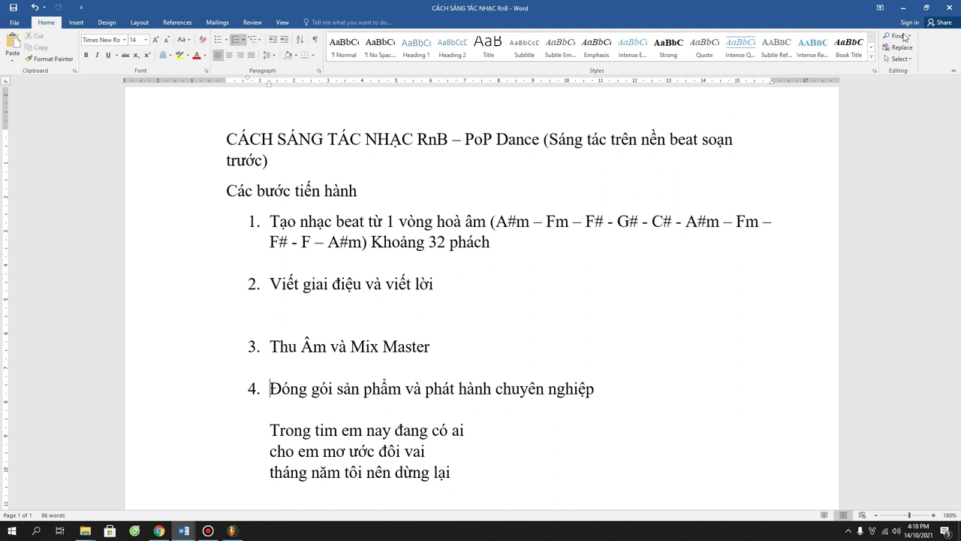
left_click(904, 10)
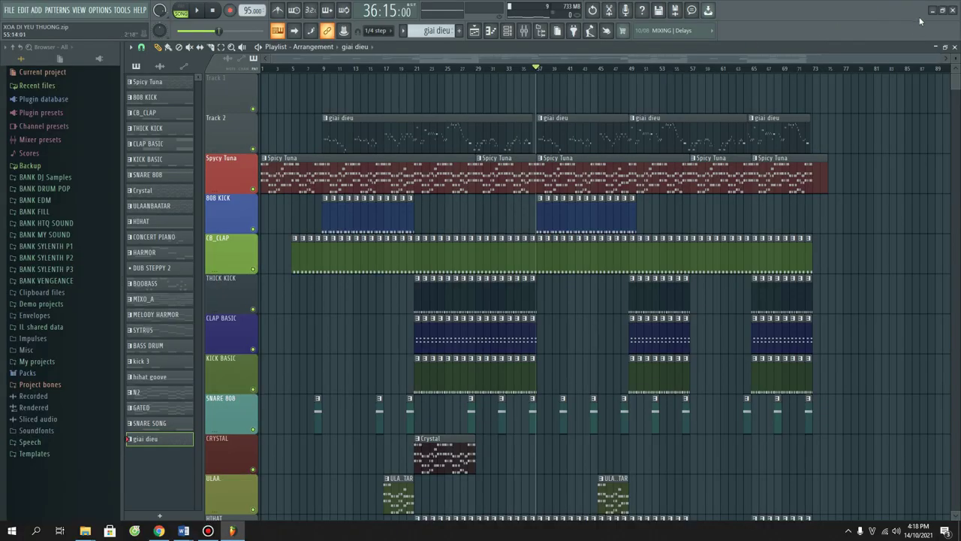
Step: Import the XOA DI YEU THUONG wave file from the desktop onto Track 1 and align its start with bar 1
left_click(931, 11)
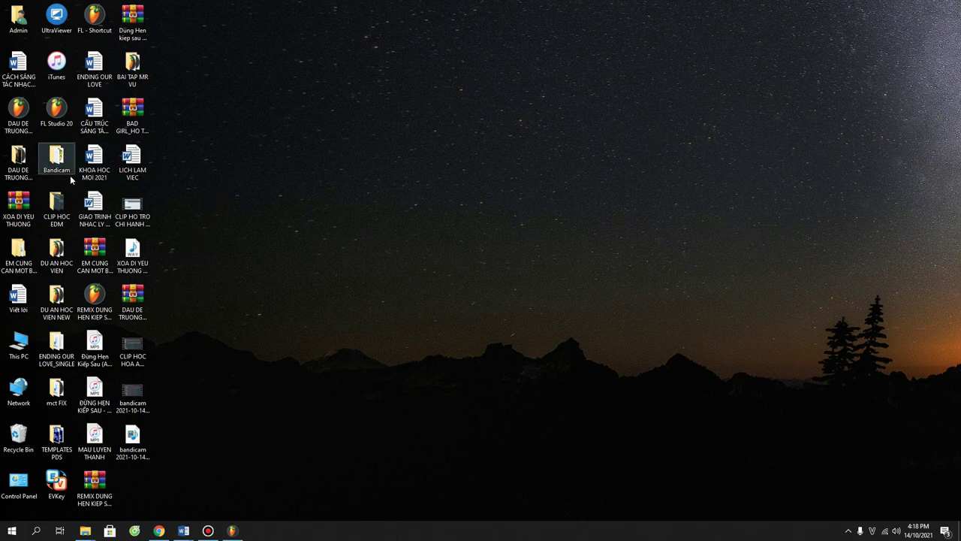
left_click_drag(132, 254, 331, 84)
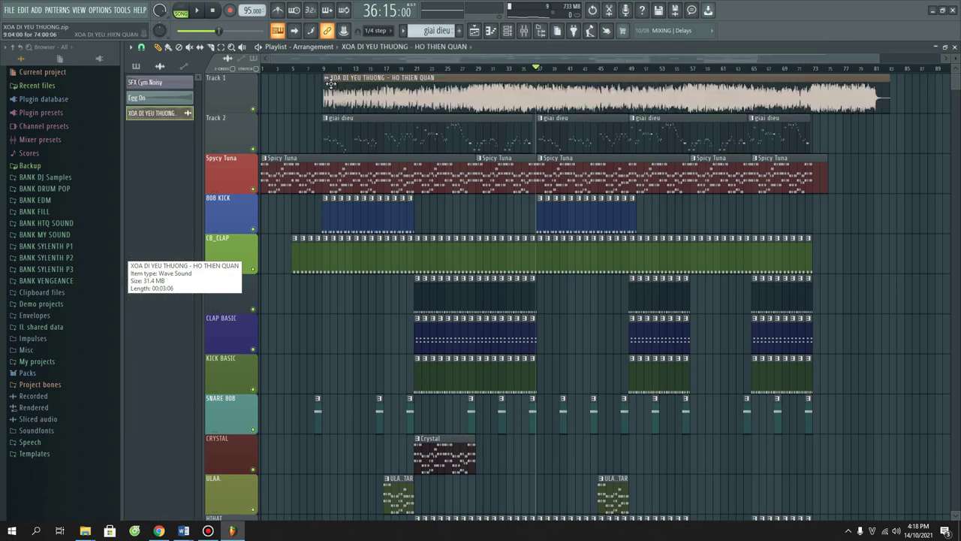
left_click_drag(392, 96, 264, 101)
Step: Solo Track 1 and play the imported song audio from the beginning
right_click(253, 110)
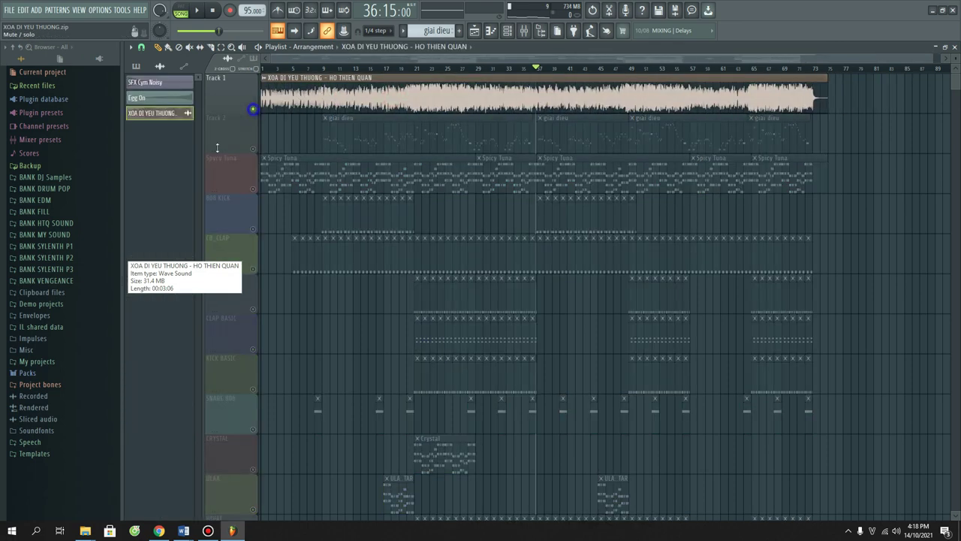
left_click(210, 11)
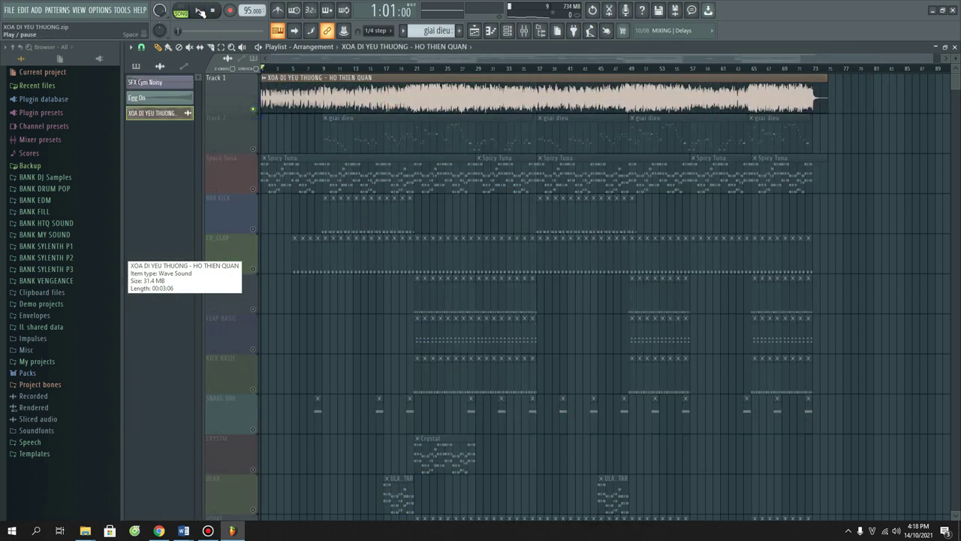
left_click(200, 11)
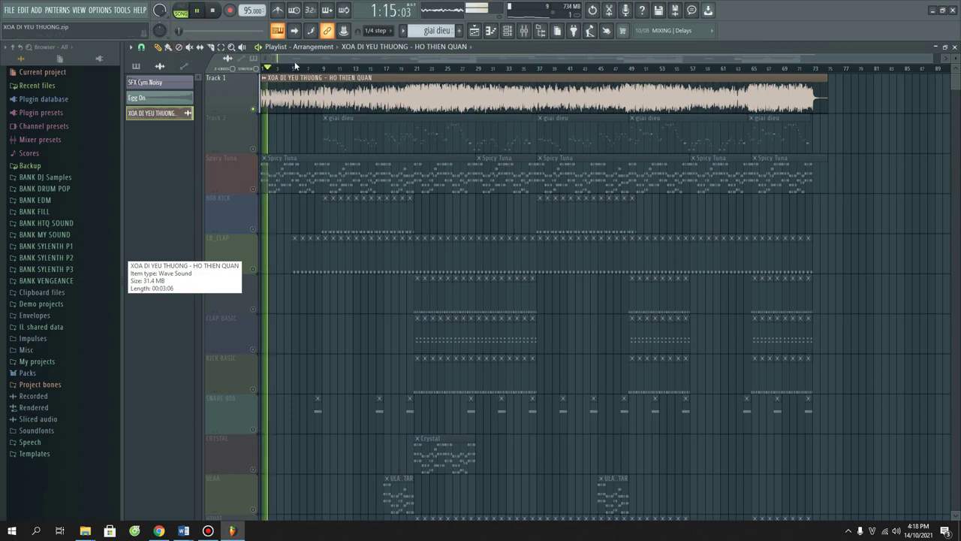
Step: Jump playback to about bar 7, listen on into the chorus, and check the song's audio channel in the channel rack
scroll(297, 70, "up", 2)
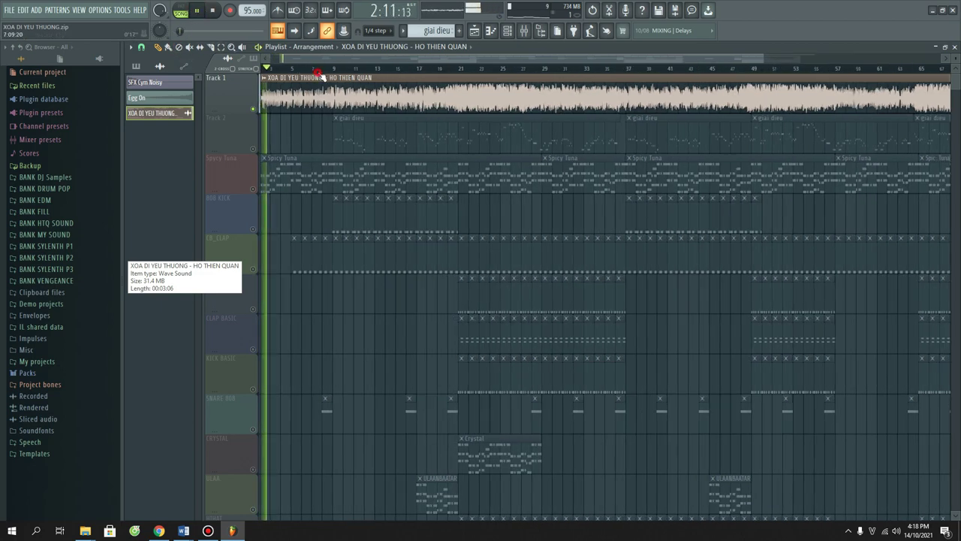
left_click(321, 69)
scroll(331, 70, "up", 2)
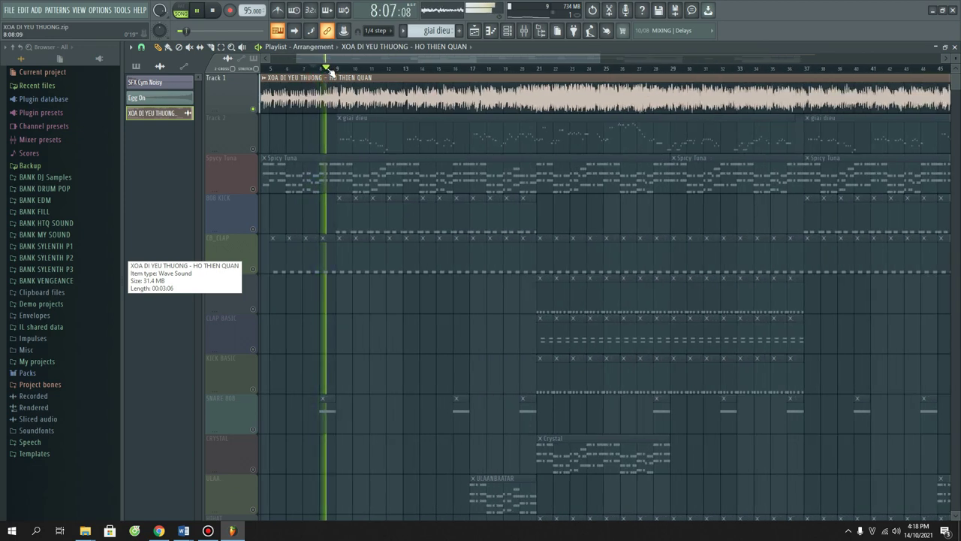
left_click(508, 33)
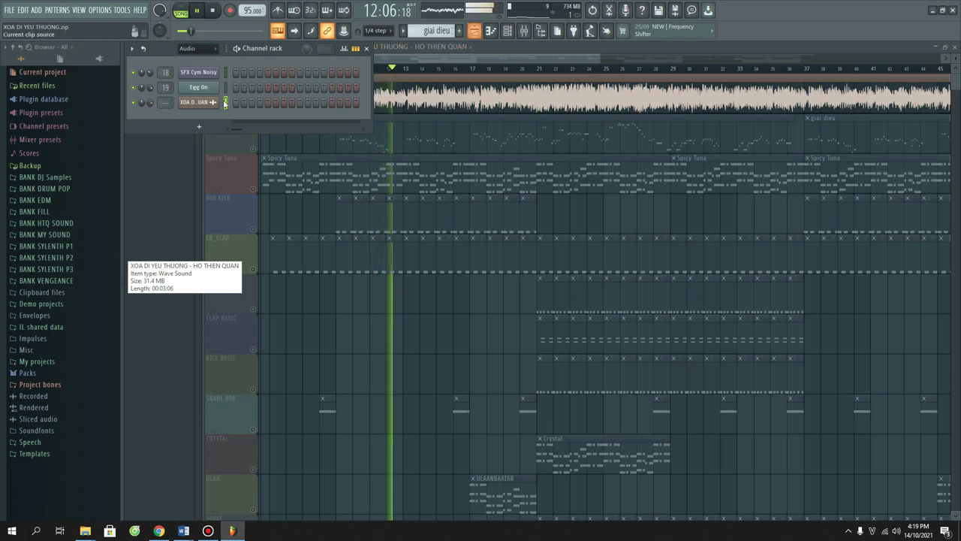
left_click(472, 30)
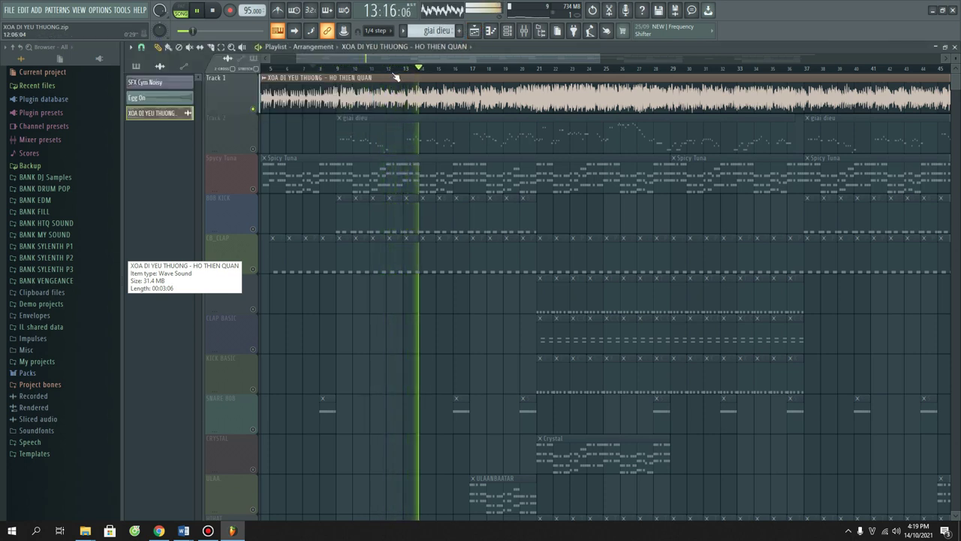
scroll(387, 77, "down", 3)
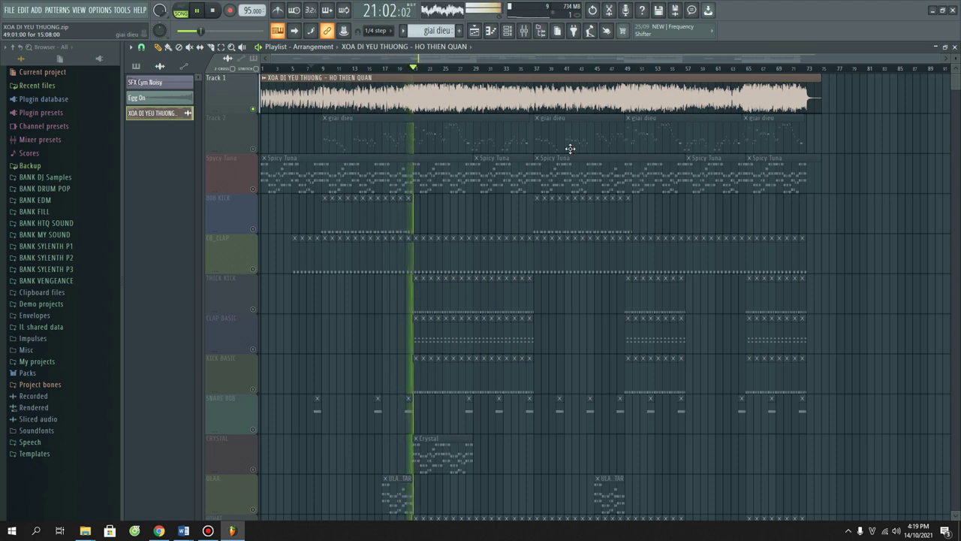
Step: Try hearing the giai dieu melody with the song audio by unmuting Track 2, and mute it again
left_click(253, 148)
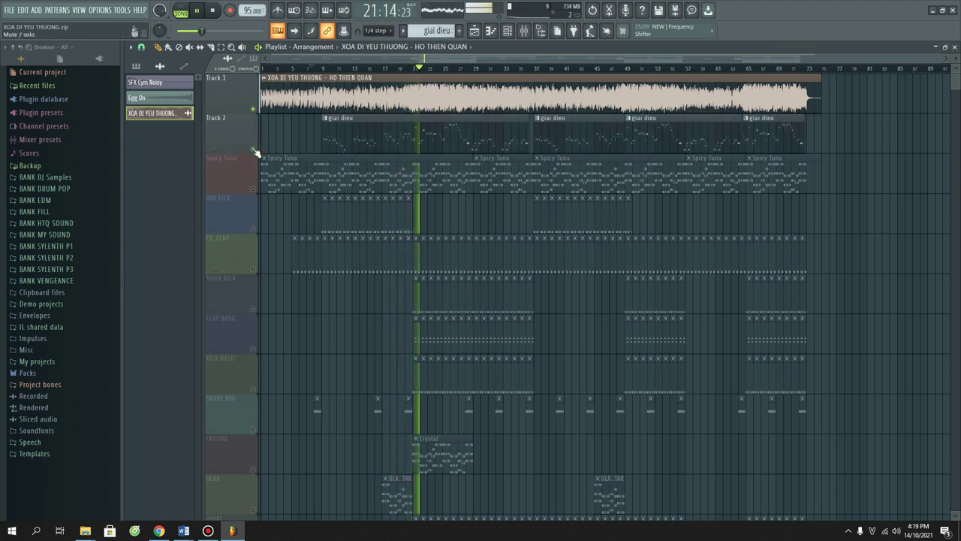
left_click(254, 148)
scroll(323, 70, "up", 2)
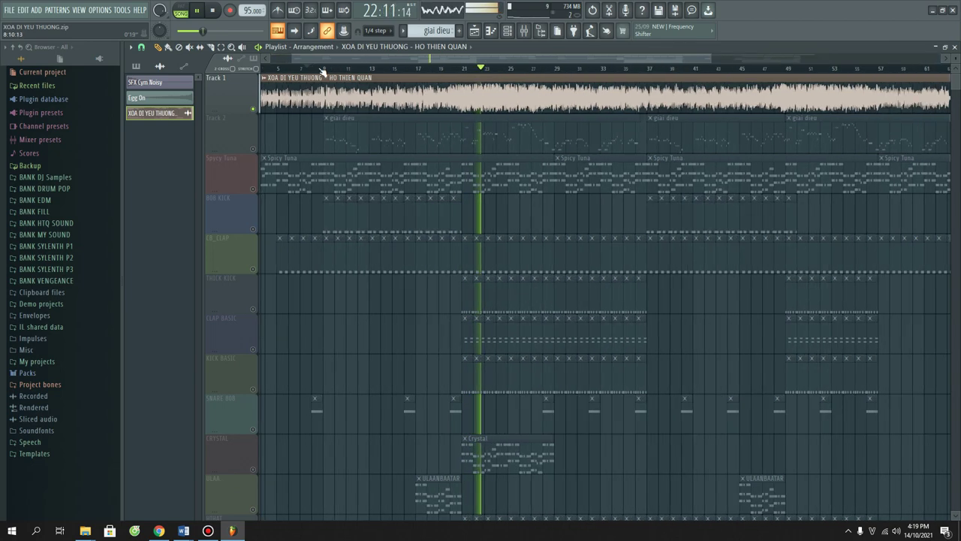
scroll(323, 70, "up", 1)
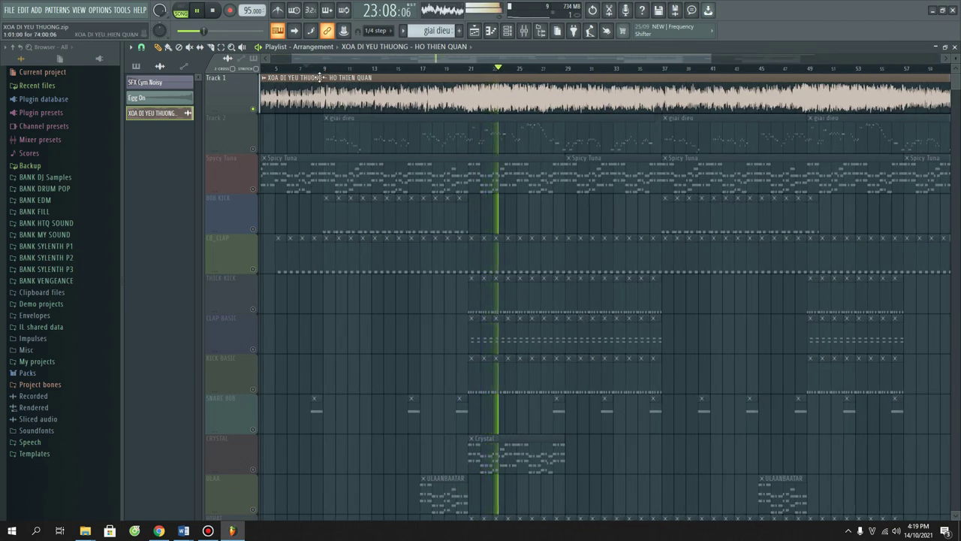
scroll(338, 74, "down", 2)
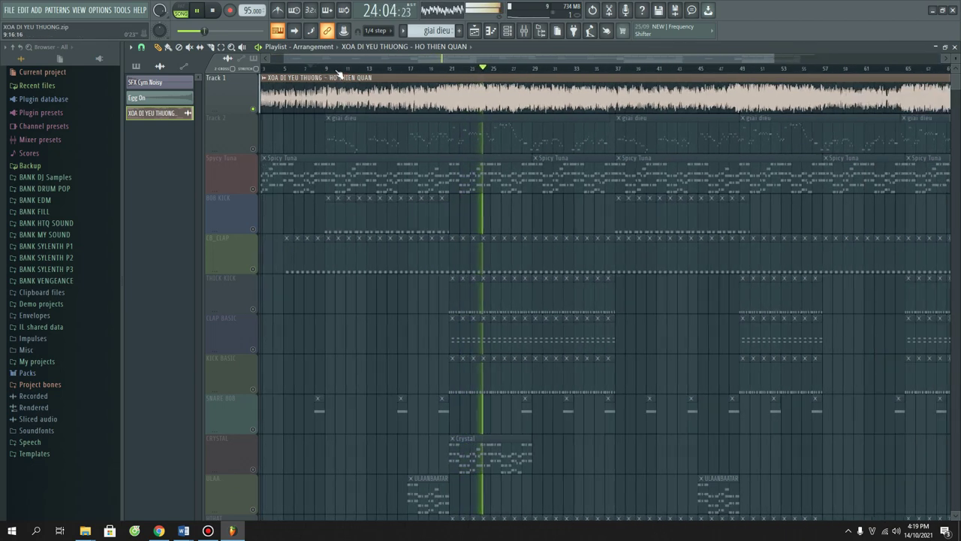
Step: Listen to the soloed XOA DI YEU THUONG song audio through to its ending around bar 72, and stop playback
scroll(339, 74, "down", 2)
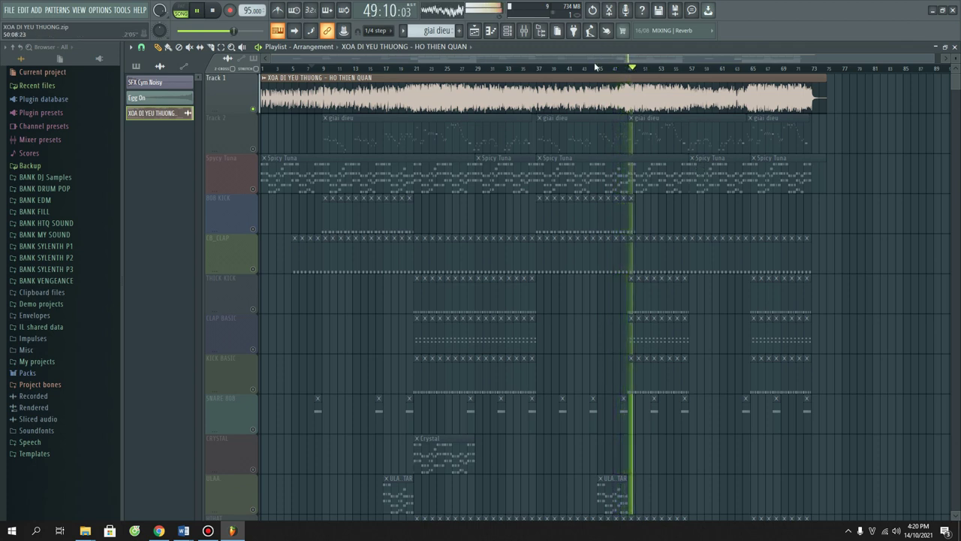
scroll(596, 70, "down", 1)
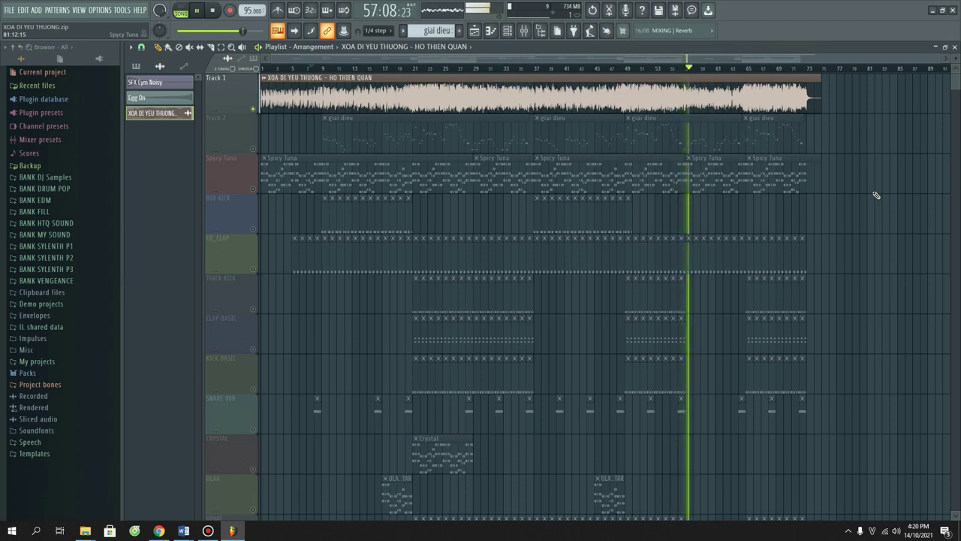
scroll(800, 70, "up", 1)
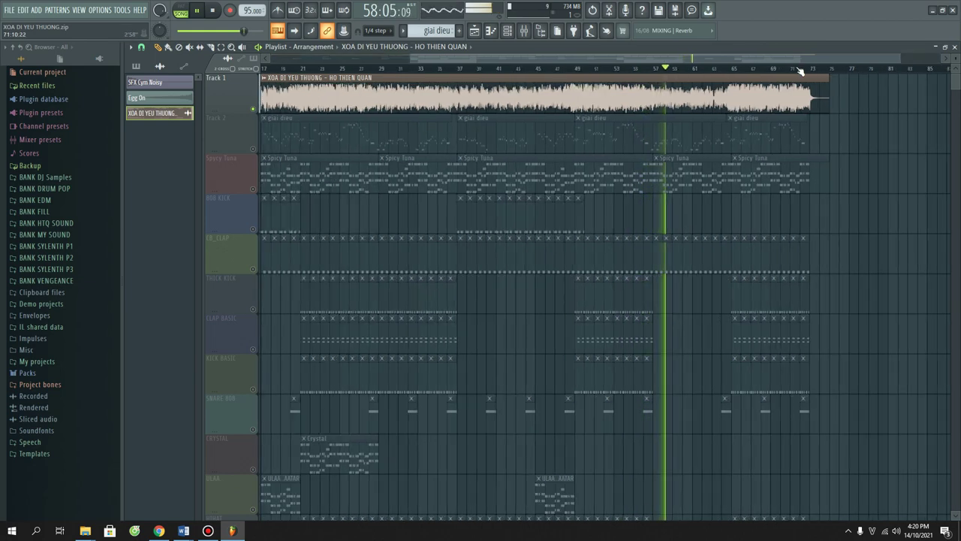
scroll(800, 69, "down", 2)
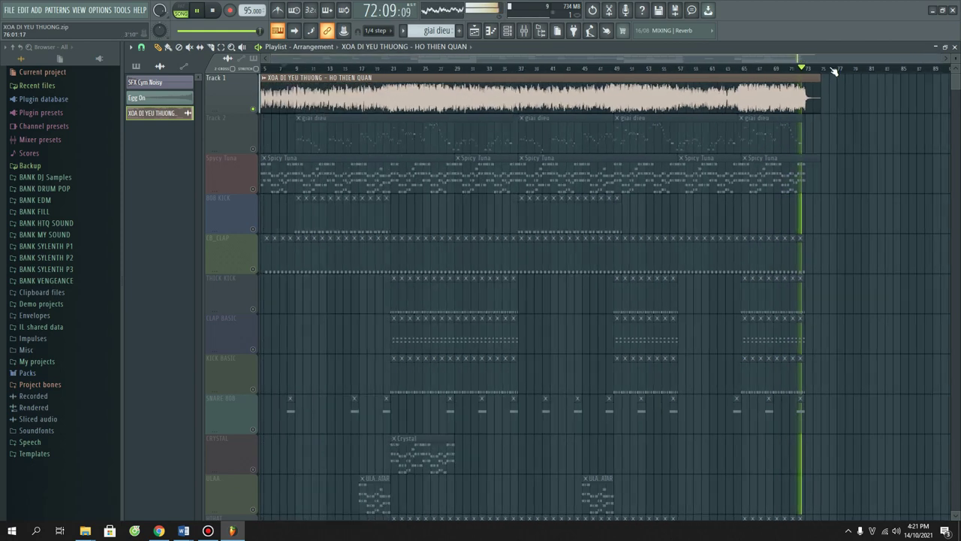
left_click(215, 11)
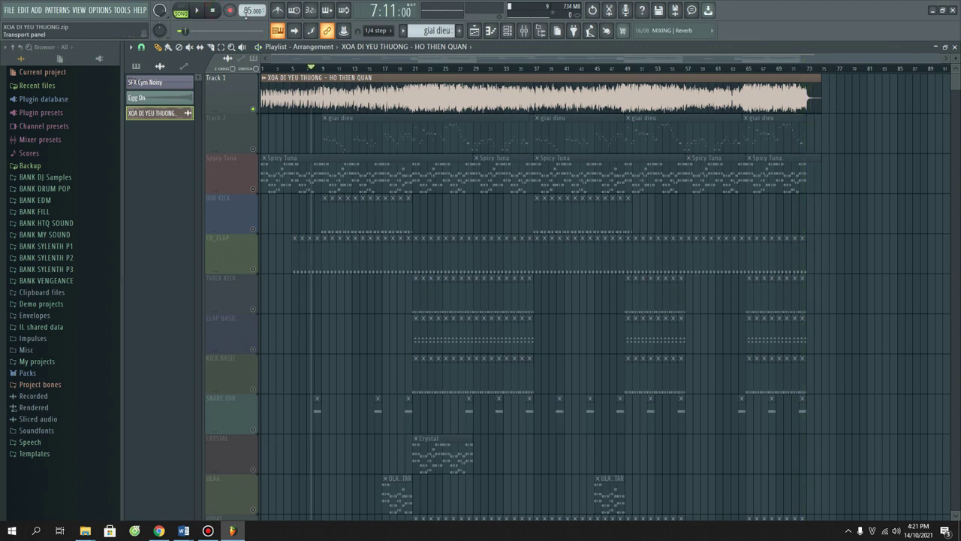
Step: Switch the solo over to Track 2 and release it so that all playlist tracks are unmuted
right_click(253, 148)
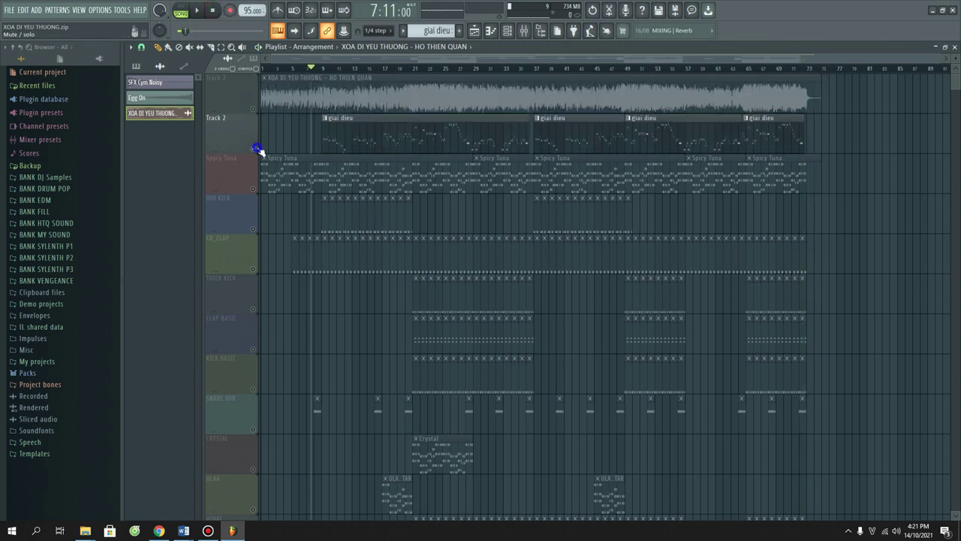
right_click(254, 149)
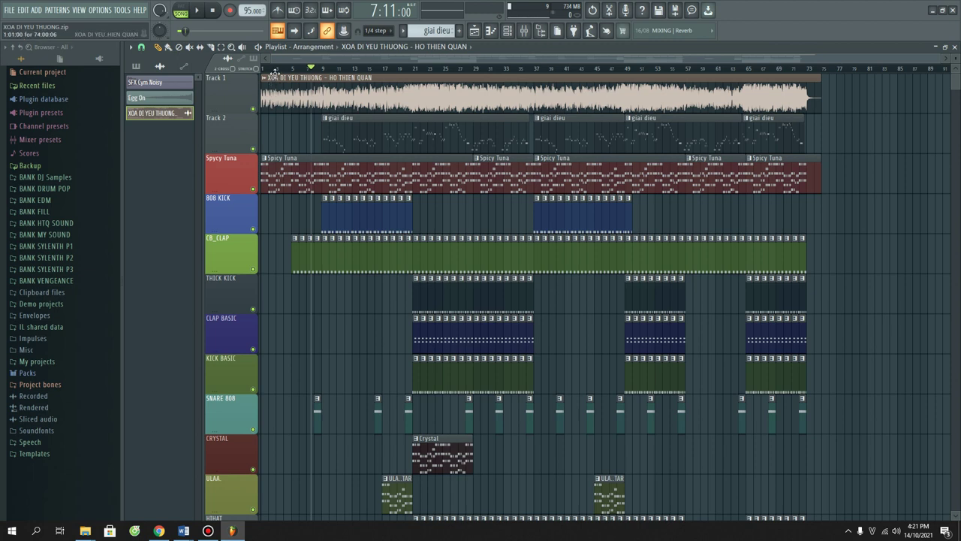